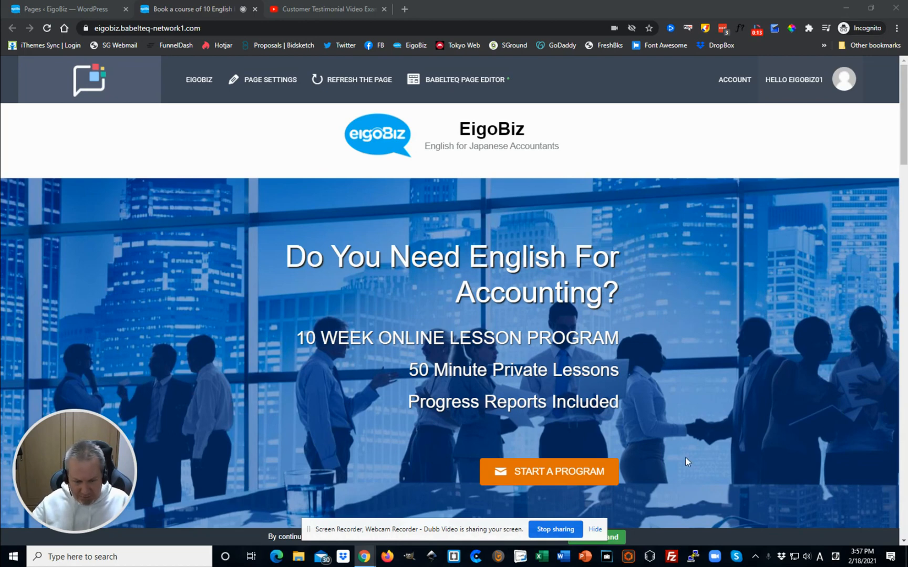
Step: Open the Course Booking Page in the BabelTEQ Page Editor and duplicate its layout
{"action": "left_click", "coordinate": [595, 530]}
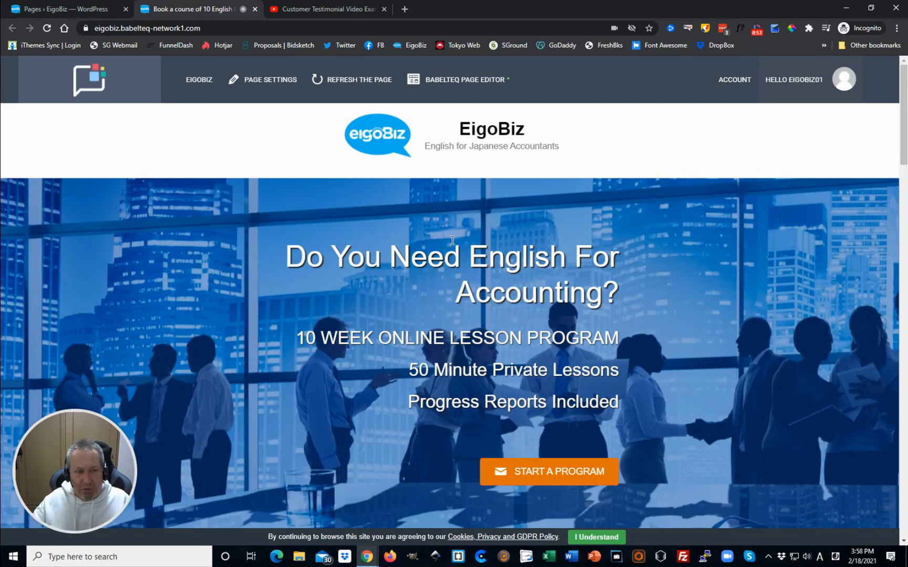
{"action": "left_click", "coordinate": [449, 84]}
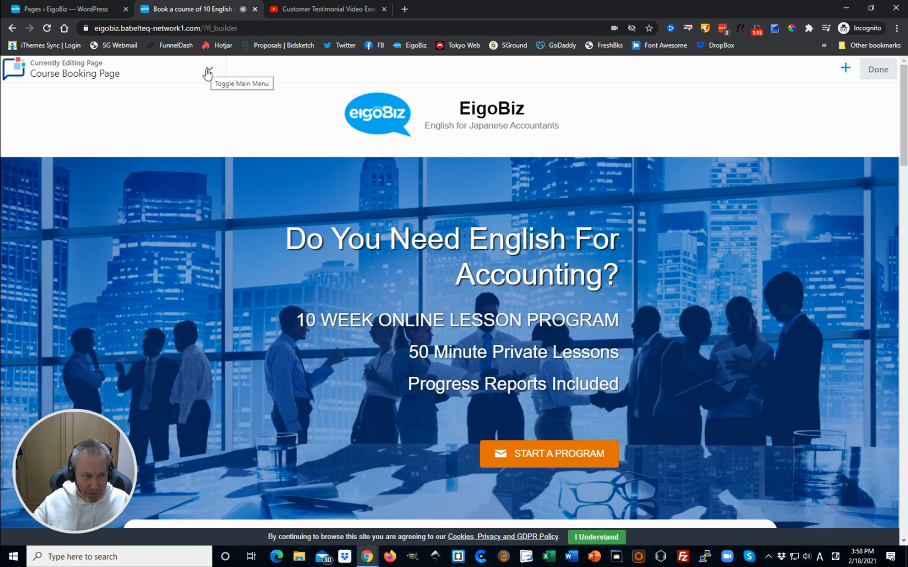
{"action": "left_click", "coordinate": [208, 72]}
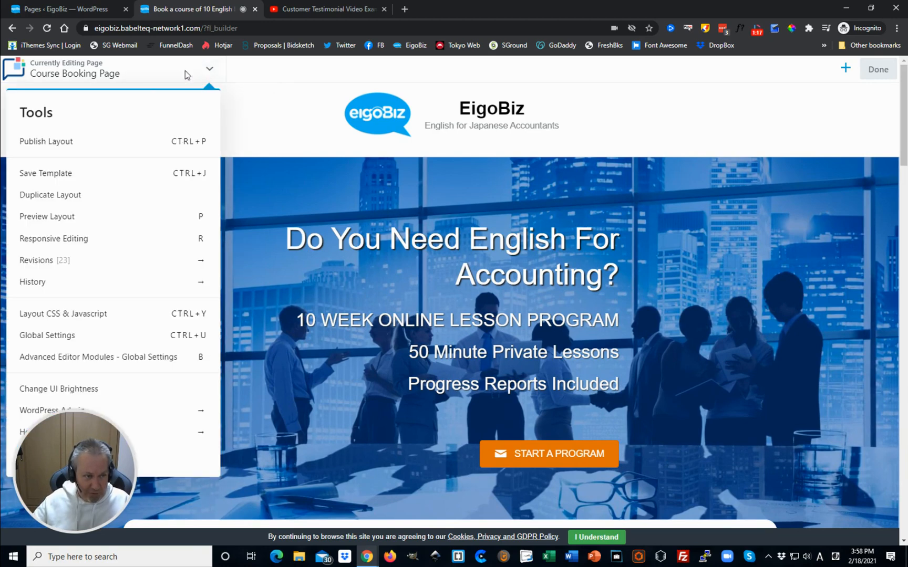
{"action": "left_click", "coordinate": [93, 196]}
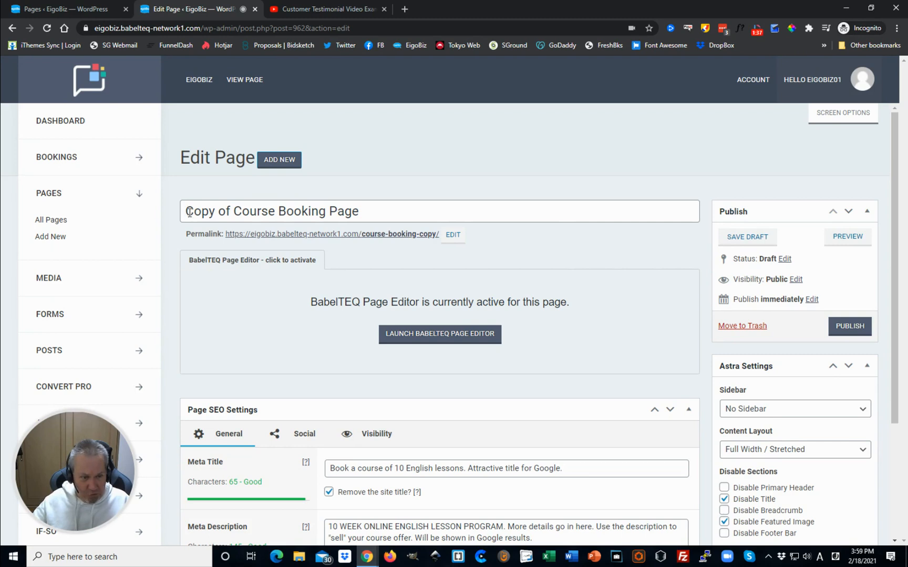
Step: Retitle the duplicated page "Test Version of Booking Page" and publish it
{"action": "left_click_drag", "start_coordinate": [188, 212], "coordinate": [273, 212]}
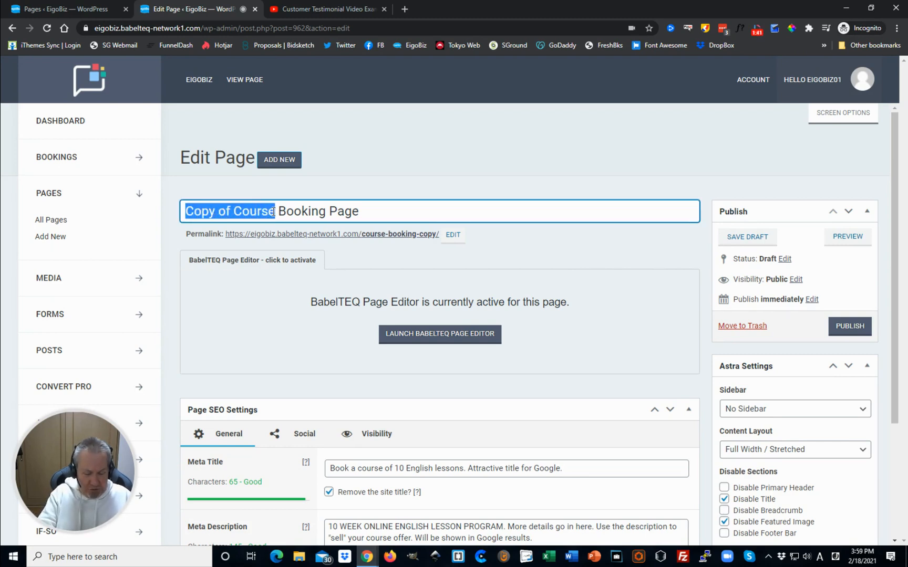
{"action": "type", "text": "Test Ve"}
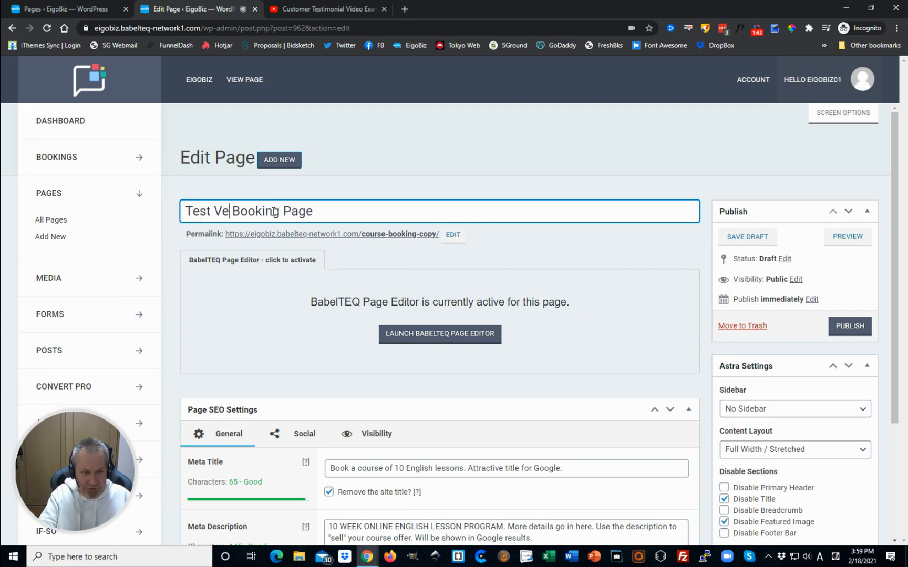
{"action": "type", "text": "rsion "}
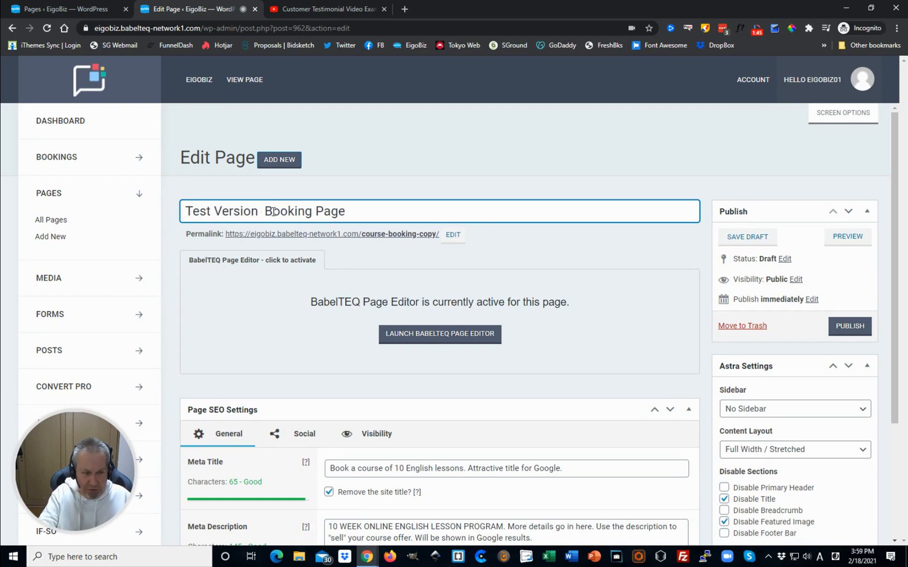
{"action": "type", "text": "of"}
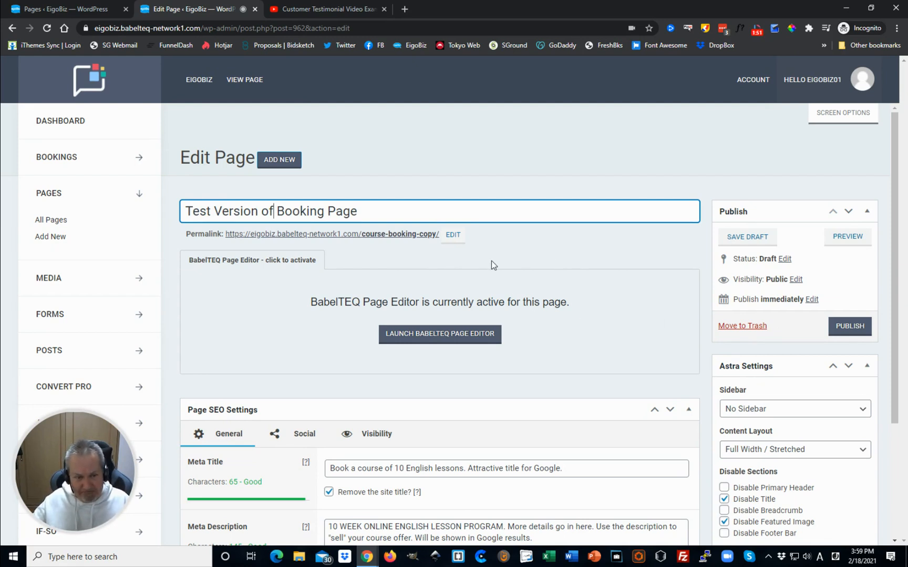
{"action": "left_click", "coordinate": [851, 328]}
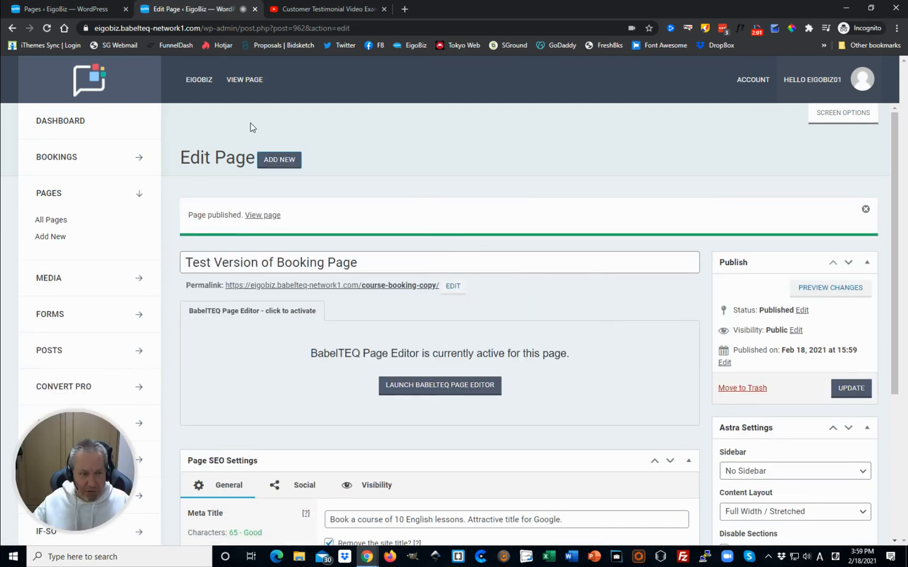
Step: Open Test Version of Booking Page in the BabelTEQ Page Editor from the site's list of pages
{"action": "mouse_move", "coordinate": [199, 79]}
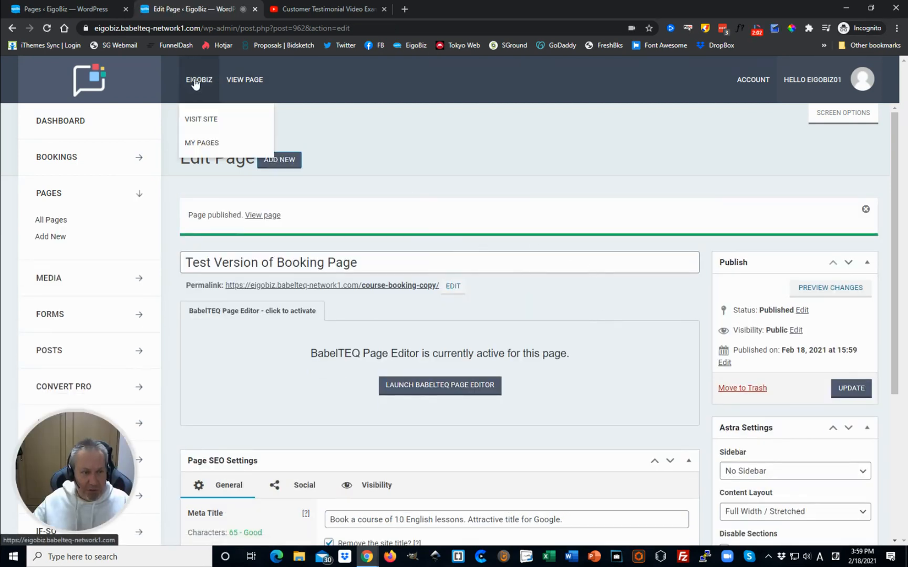
{"action": "left_click", "coordinate": [211, 141]}
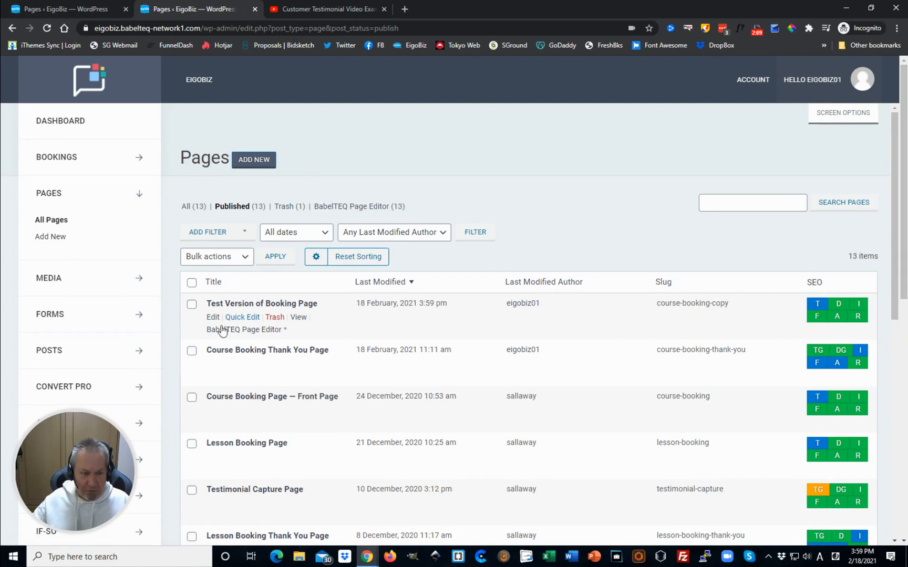
{"action": "left_click", "coordinate": [259, 334]}
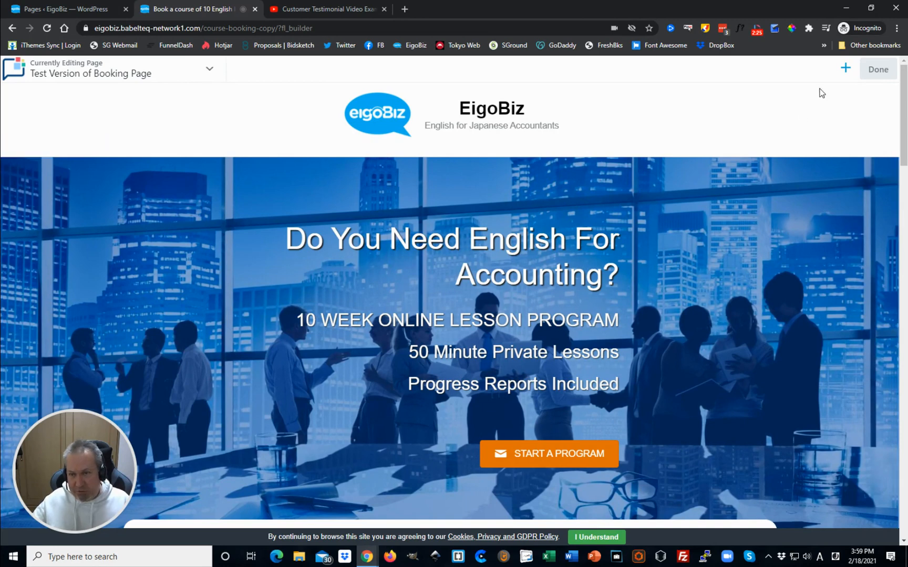
Step: Try docking the module library on either side of the editor, restore it to floating and close it
{"action": "left_click", "coordinate": [846, 70]}
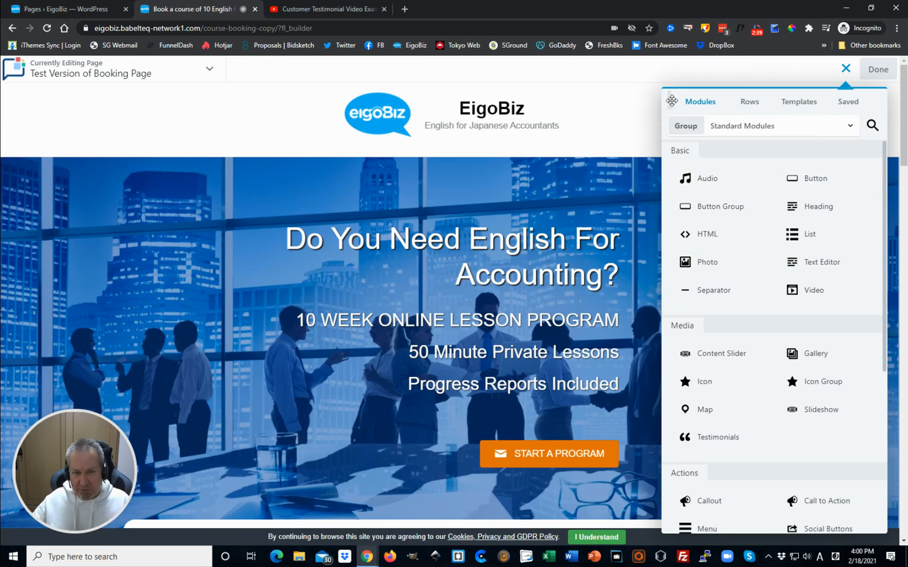
{"action": "left_click_drag", "start_coordinate": [672, 101], "coordinate": [26, 130]}
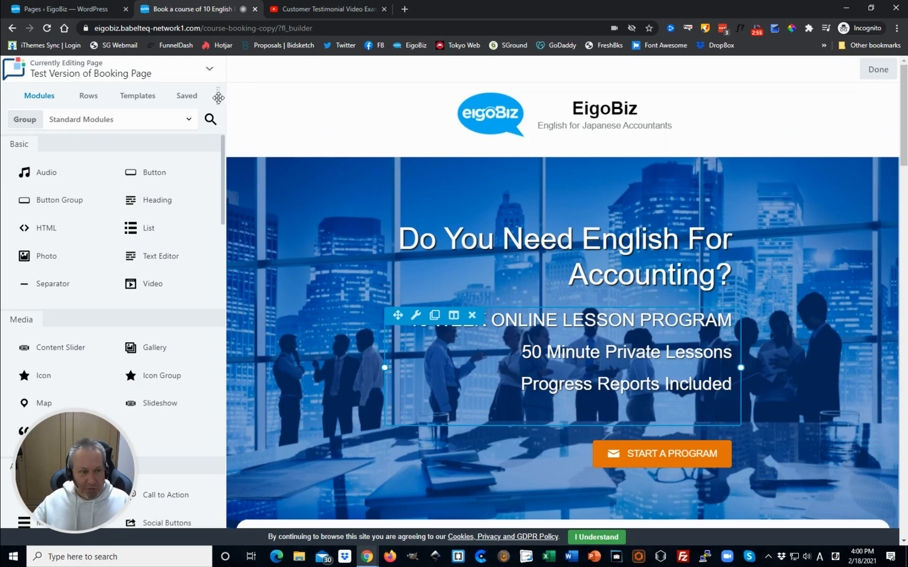
{"action": "left_click_drag", "start_coordinate": [217, 97], "coordinate": [871, 132]}
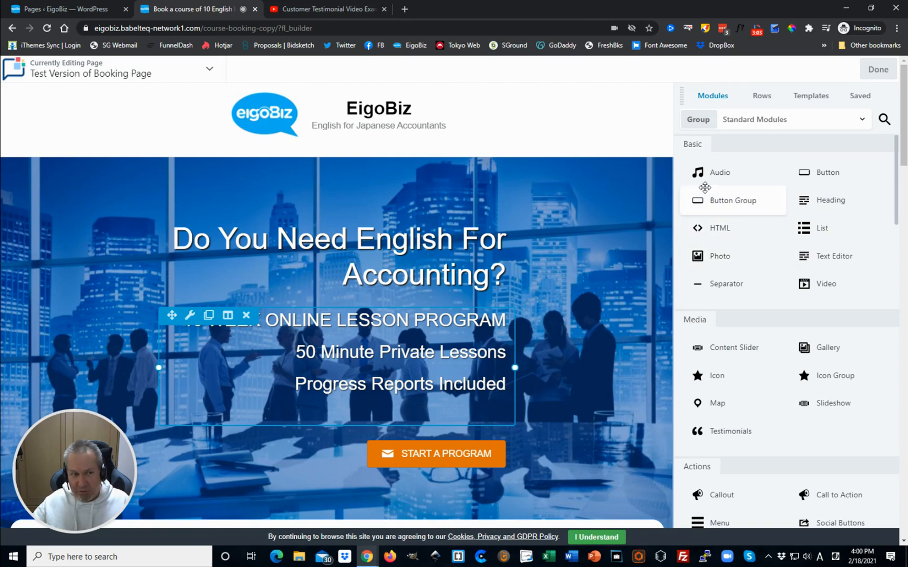
{"action": "left_click_drag", "start_coordinate": [680, 96], "coordinate": [635, 134]}
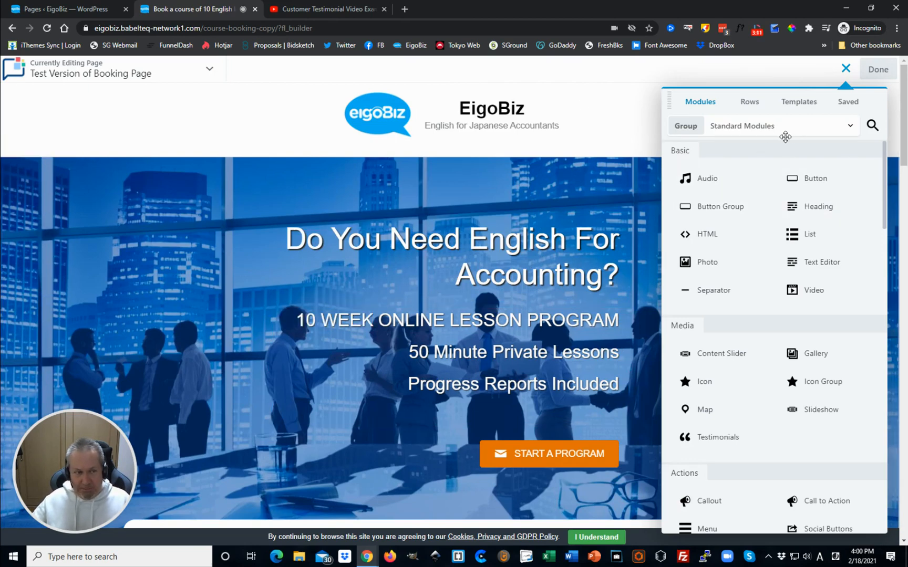
{"action": "left_click", "coordinate": [845, 70]}
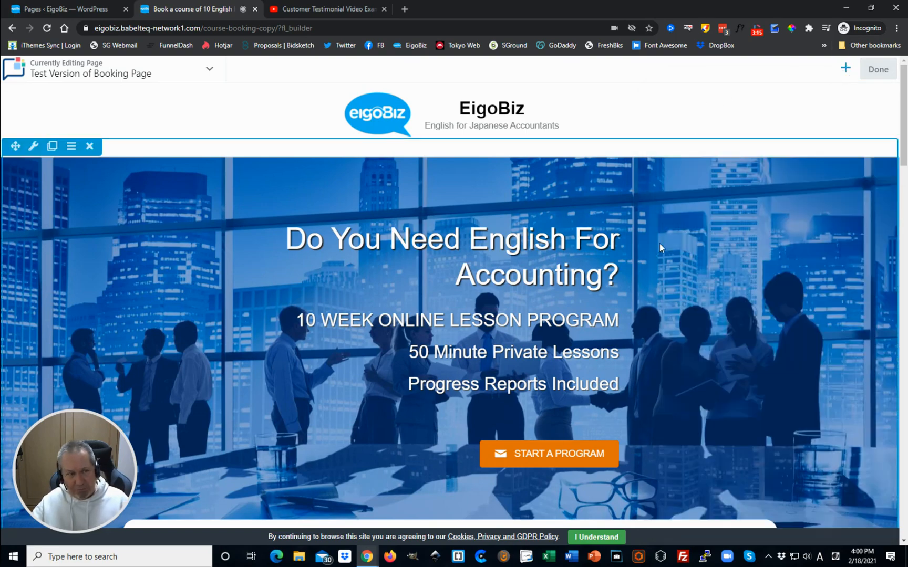
Step: Examine the rows and modules of the test booking page, from the hero banner to the course outline and booking form
{"action": "scroll", "coordinate": [663, 273], "scroll_direction": "down", "scroll_amount": 3}
{"action": "scroll", "coordinate": [667, 308], "scroll_direction": "down", "scroll_amount": 3}
{"action": "scroll", "coordinate": [654, 260], "scroll_direction": "up", "scroll_amount": 6}
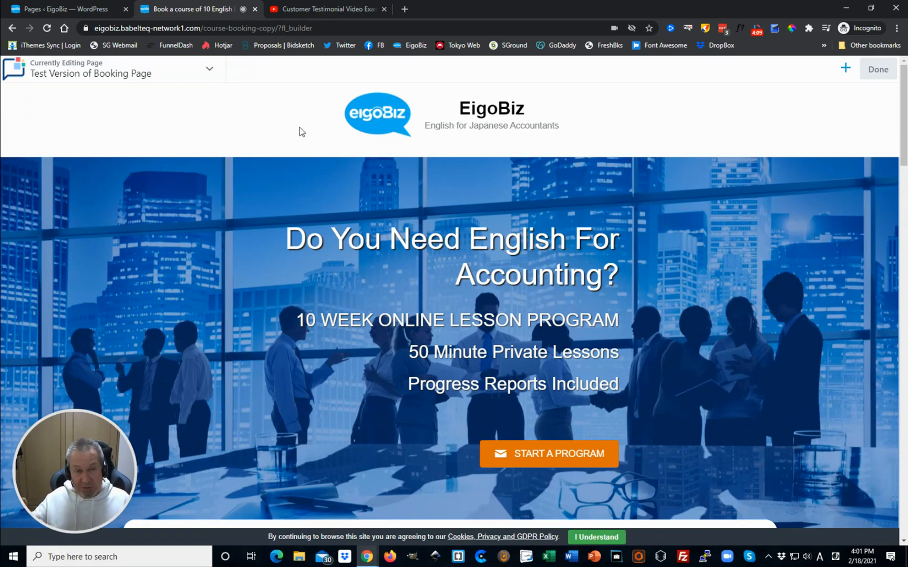
{"action": "mouse_move", "coordinate": [662, 238]}
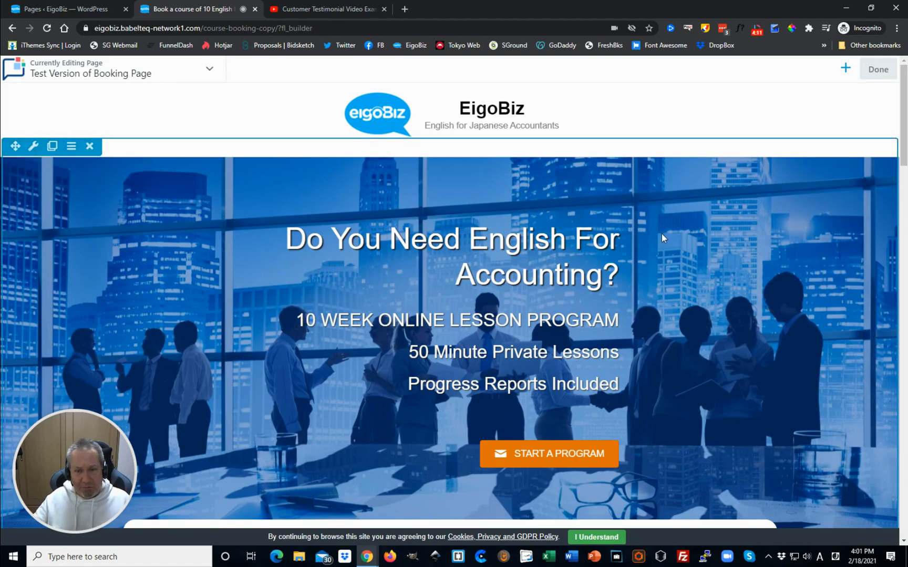
{"action": "scroll", "coordinate": [725, 324], "scroll_direction": "down", "scroll_amount": 7}
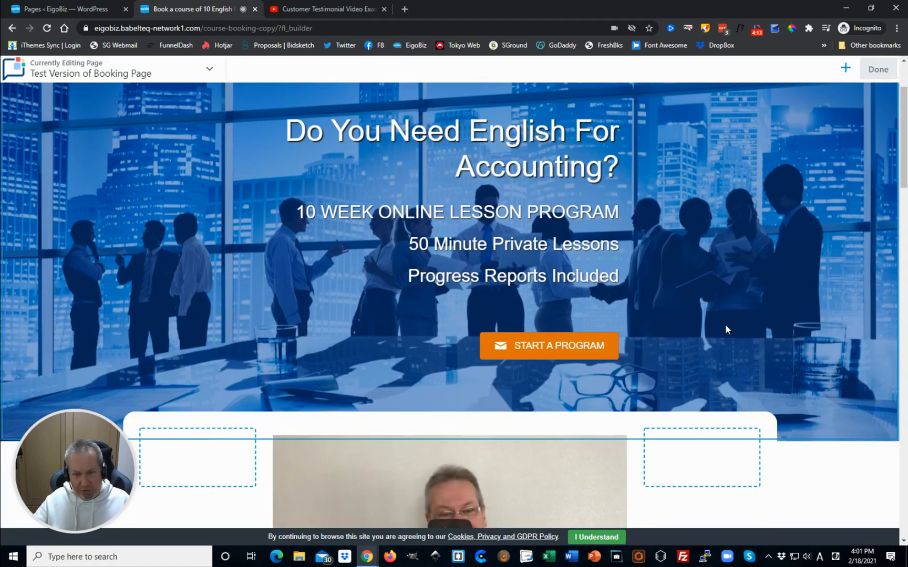
{"action": "scroll", "coordinate": [726, 341], "scroll_direction": "down", "scroll_amount": 5}
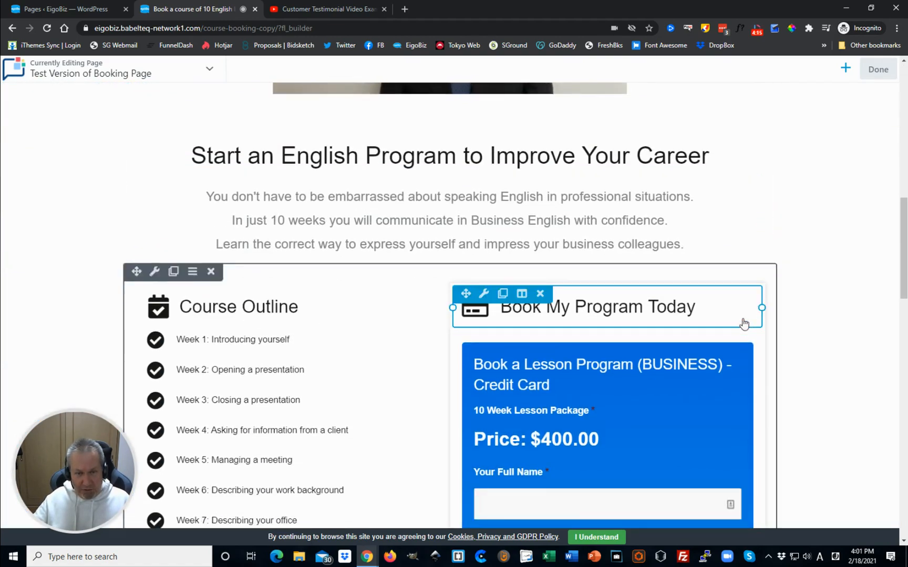
{"action": "scroll", "coordinate": [820, 337], "scroll_direction": "up", "scroll_amount": 1}
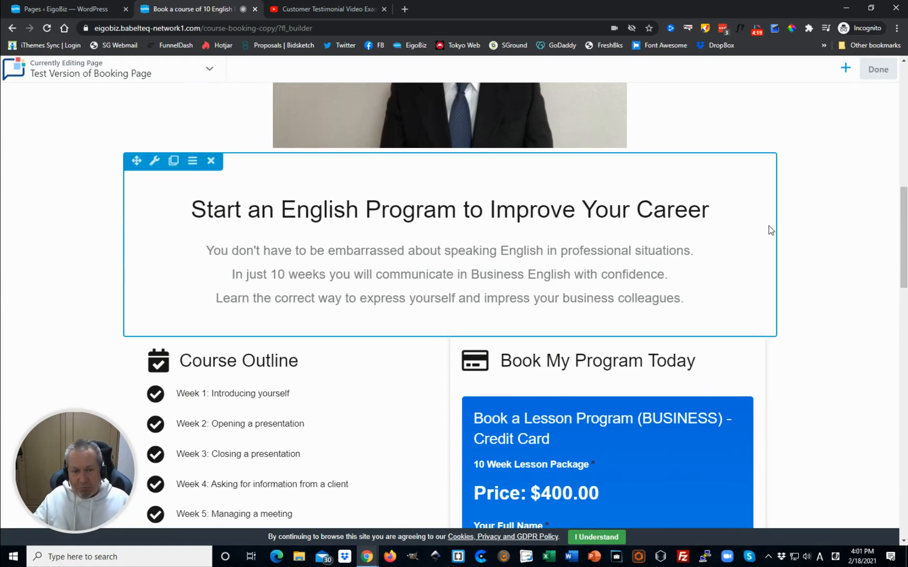
{"action": "scroll", "coordinate": [750, 277], "scroll_direction": "up", "scroll_amount": 4}
{"action": "scroll", "coordinate": [746, 274], "scroll_direction": "up", "scroll_amount": 6}
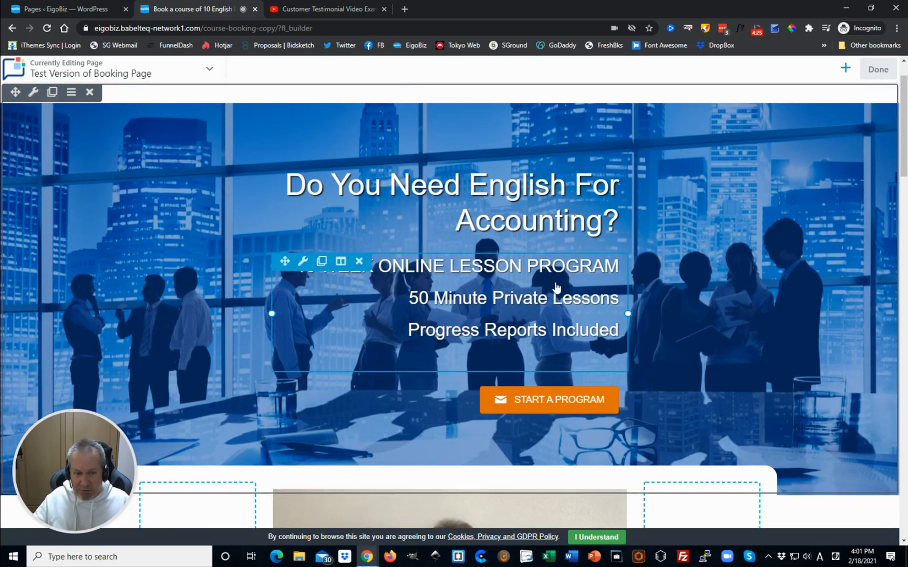
Step: Change the hero text to "20 WEEK ONLINE LESSON PROGRAM" and "25 Minute Private Lessons", and save the text module
{"action": "left_click", "coordinate": [556, 286]}
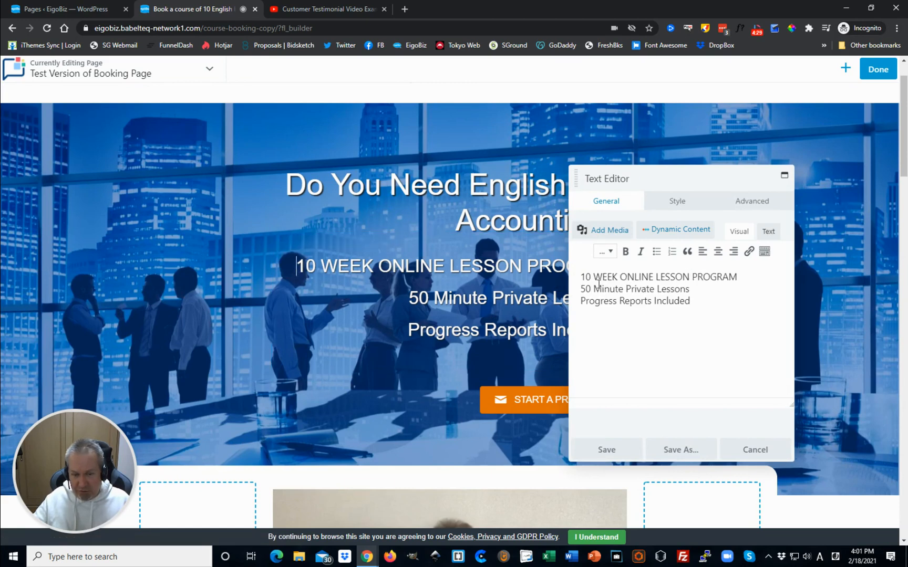
{"action": "type", "text": "2"}
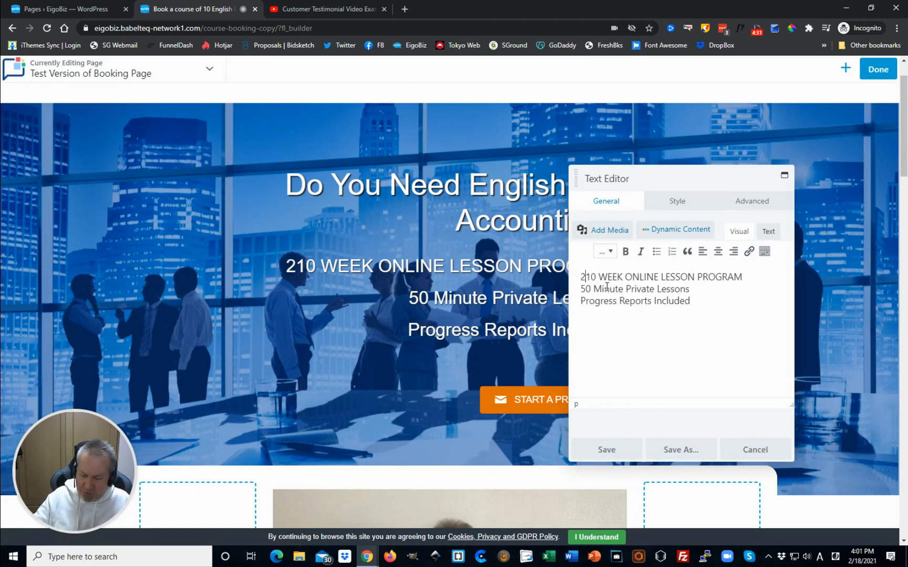
{"action": "key", "text": "Delete"}
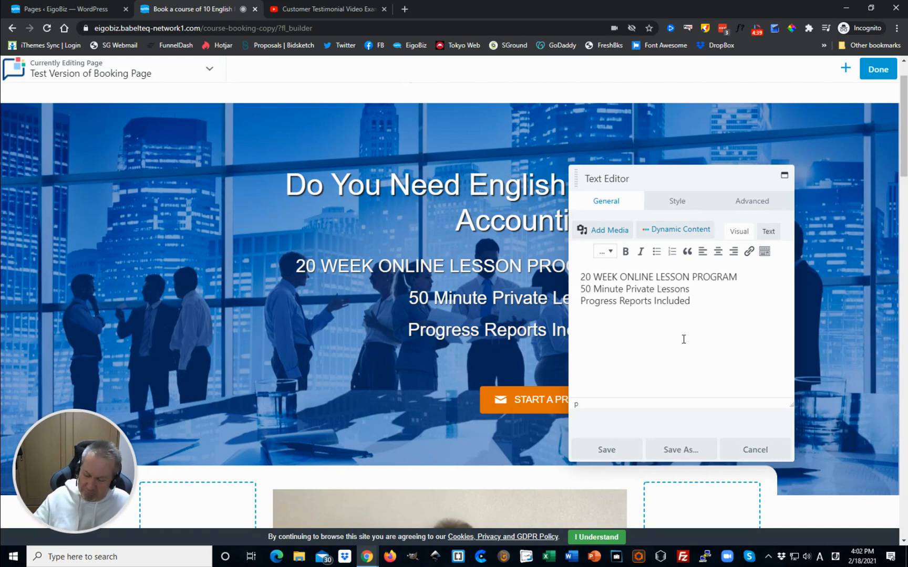
{"action": "type", "text": "25"}
{"action": "key", "text": "Delete"}
{"action": "key", "text": "Delete"}
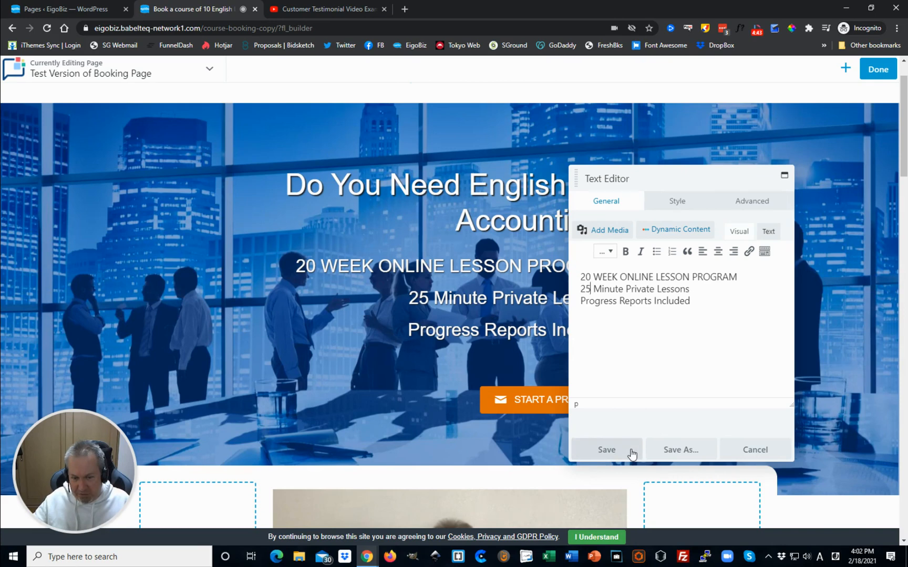
{"action": "left_click", "coordinate": [606, 450]}
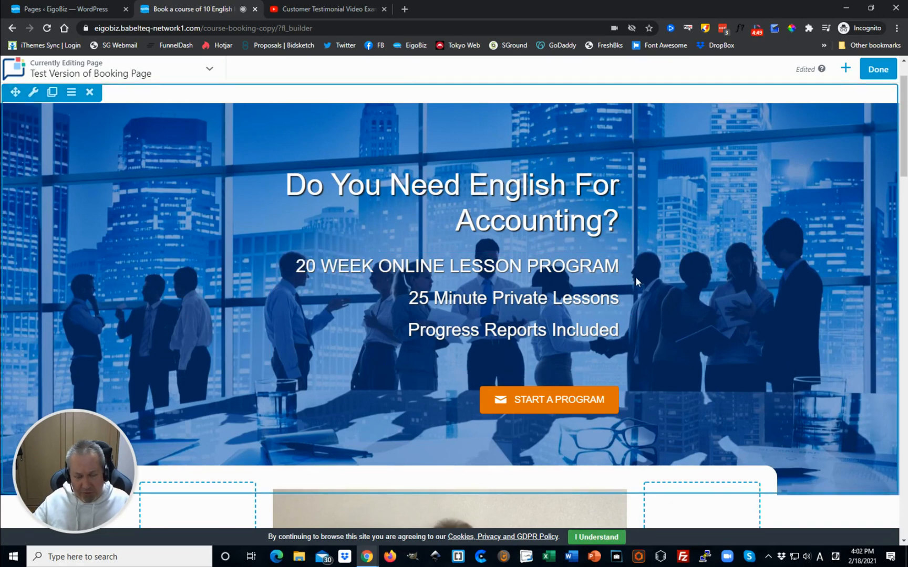
{"action": "scroll", "coordinate": [659, 278], "scroll_direction": "down", "scroll_amount": 1}
{"action": "scroll", "coordinate": [578, 270], "scroll_direction": "up", "scroll_amount": 2}
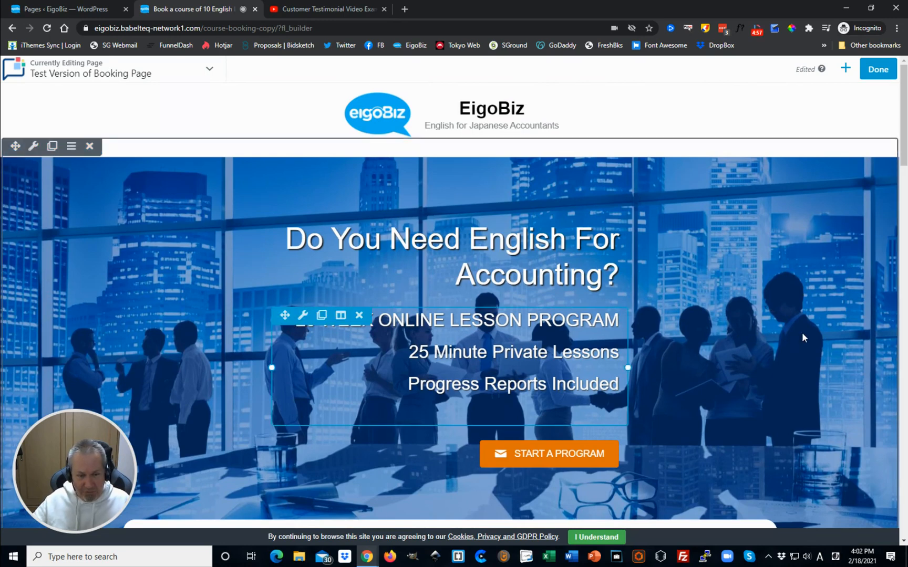
Step: Revert the hero text edit by restoring the "Changes Discarded" state from the layout history
{"action": "left_click", "coordinate": [183, 73]}
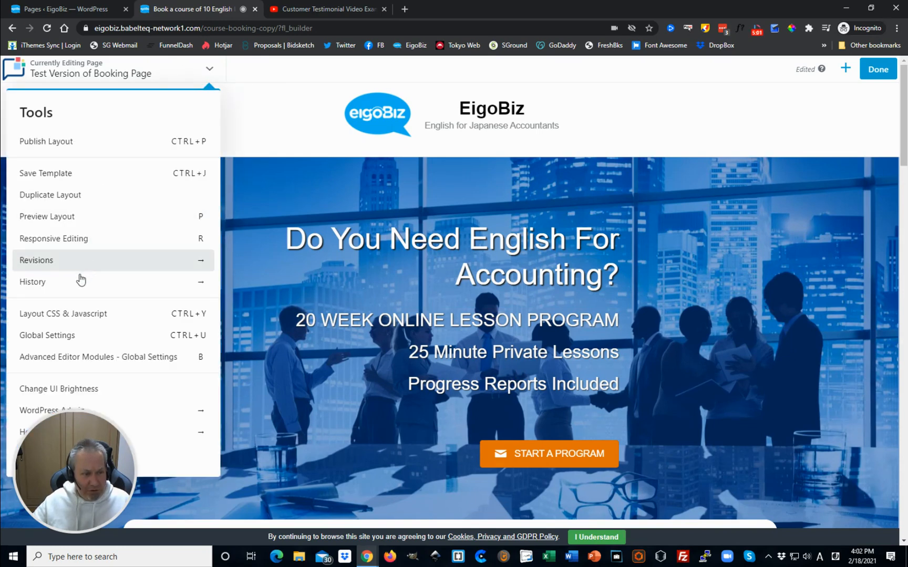
{"action": "left_click", "coordinate": [141, 287]}
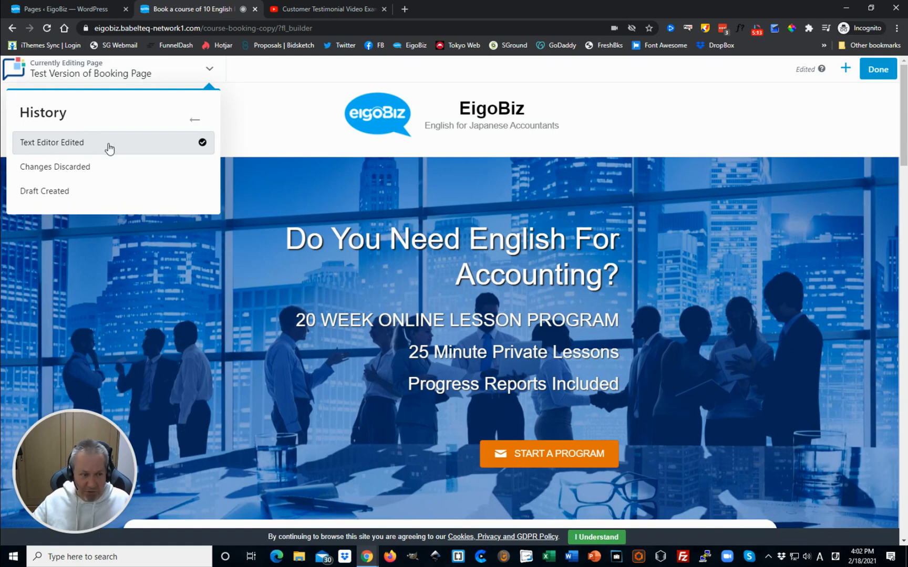
{"action": "left_click", "coordinate": [121, 172]}
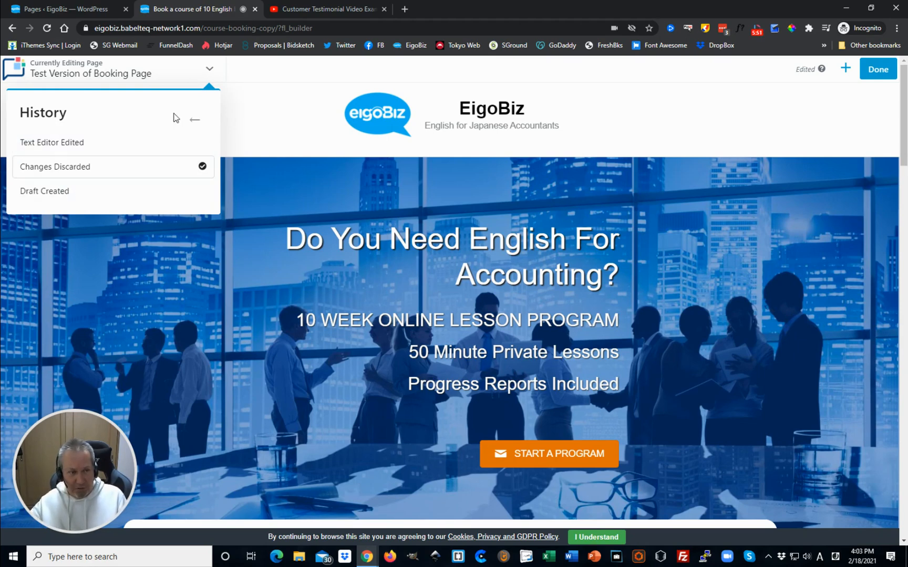
{"action": "left_click", "coordinate": [195, 122]}
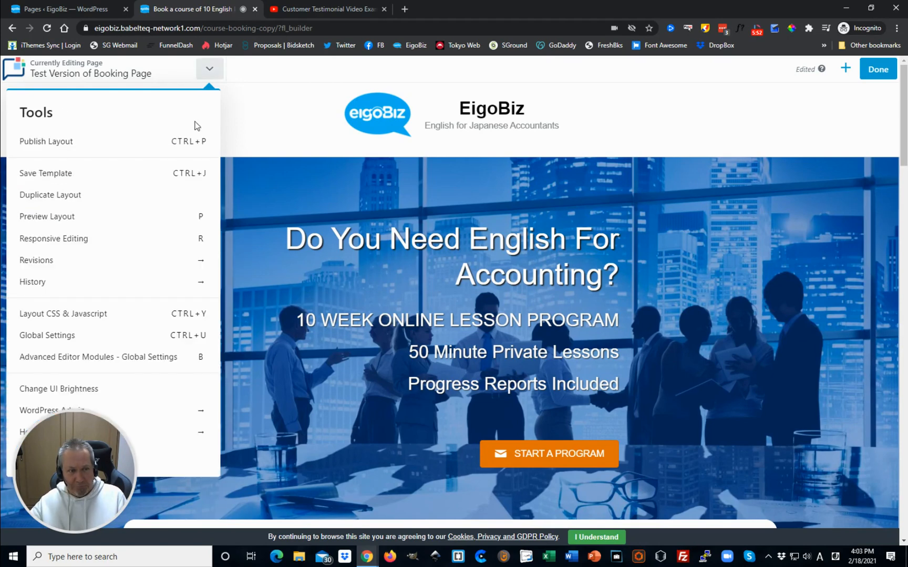
{"action": "left_click", "coordinate": [307, 116]}
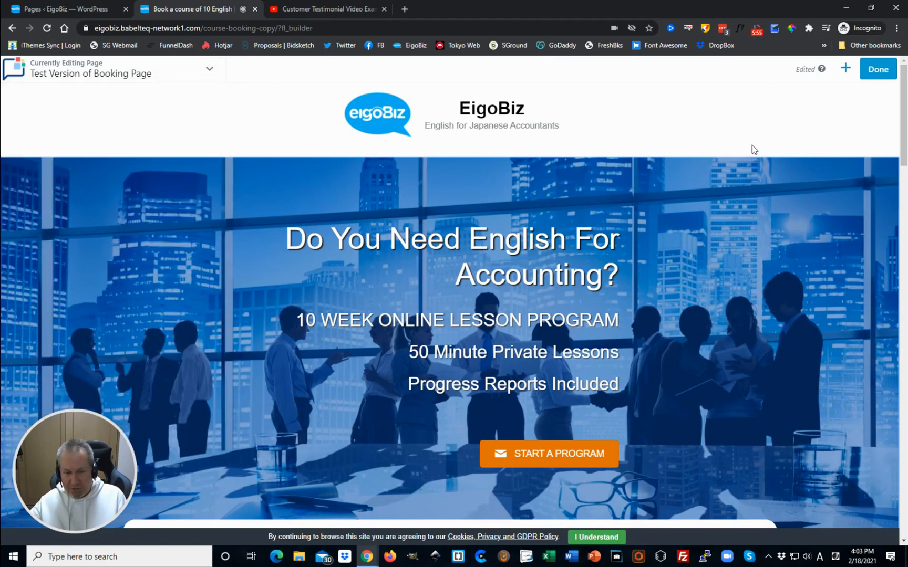
Step: Search the module library for "gallery" and place a standard Gallery module between the intro text and the course outline
{"action": "scroll", "coordinate": [761, 221], "scroll_direction": "down", "scroll_amount": 2}
{"action": "scroll", "coordinate": [732, 238], "scroll_direction": "down", "scroll_amount": 10}
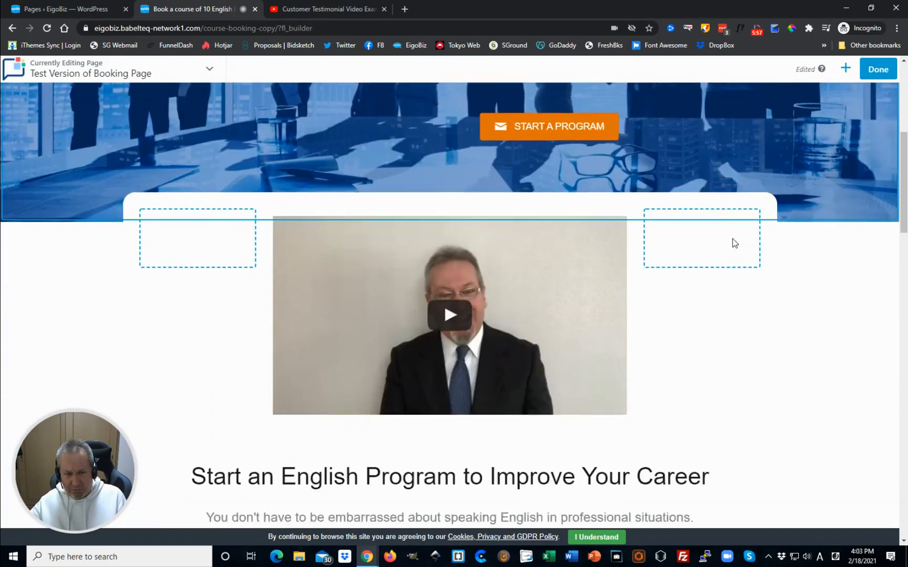
{"action": "scroll", "coordinate": [787, 287], "scroll_direction": "up", "scroll_amount": 3}
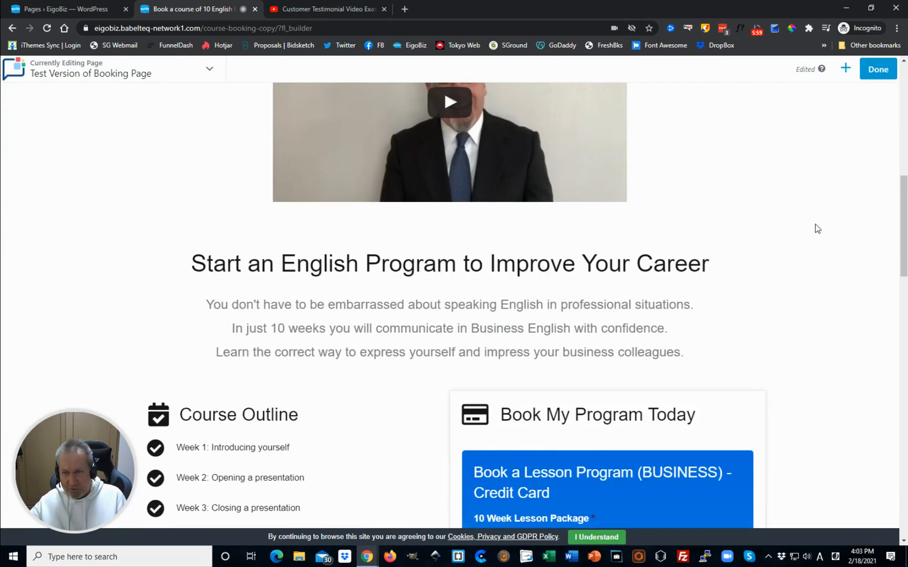
{"action": "left_click", "coordinate": [846, 69]}
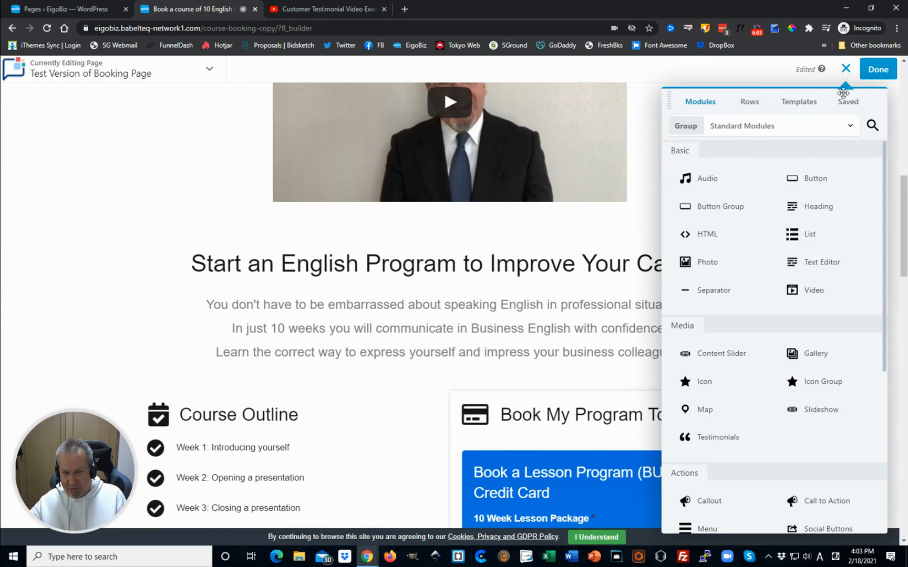
{"action": "left_click", "coordinate": [873, 126]}
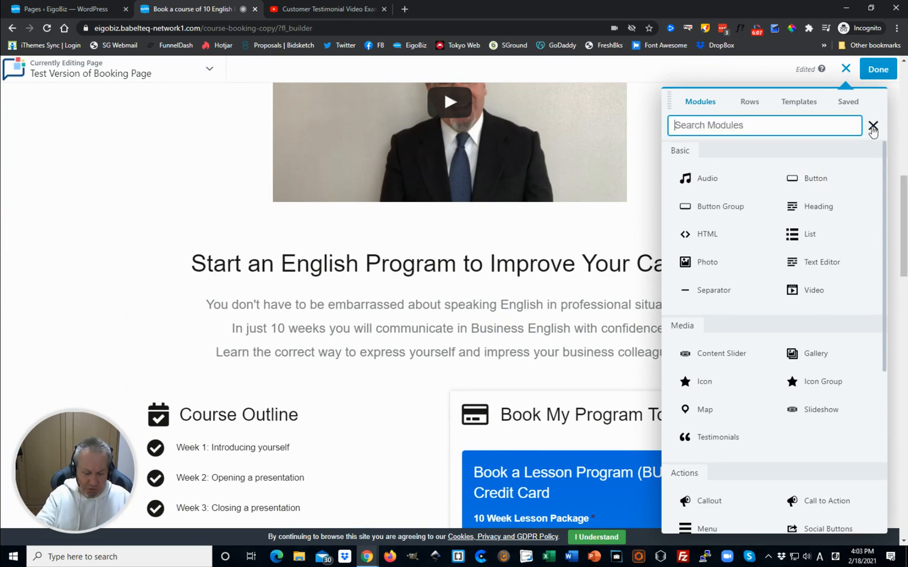
{"action": "type", "text": "gallery"}
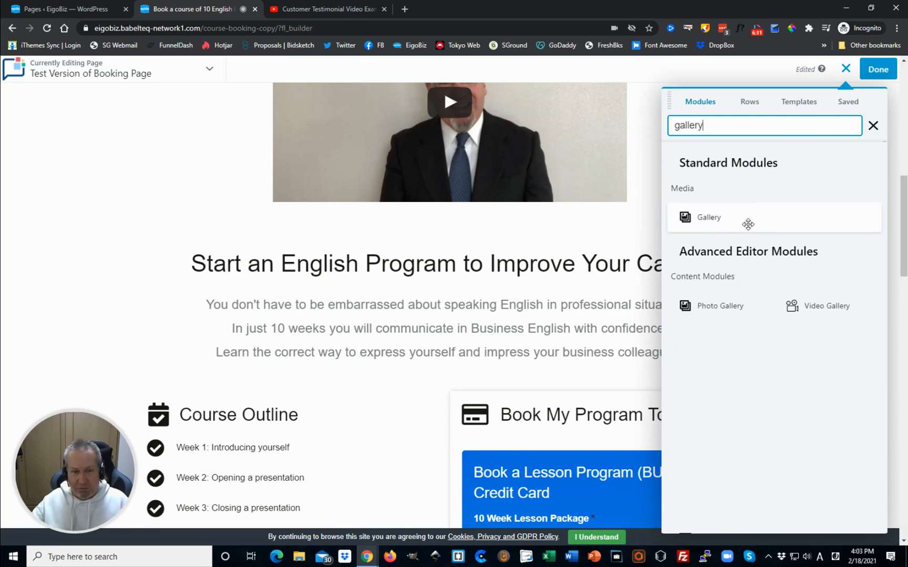
{"action": "left_click_drag", "start_coordinate": [746, 227], "coordinate": [462, 444]}
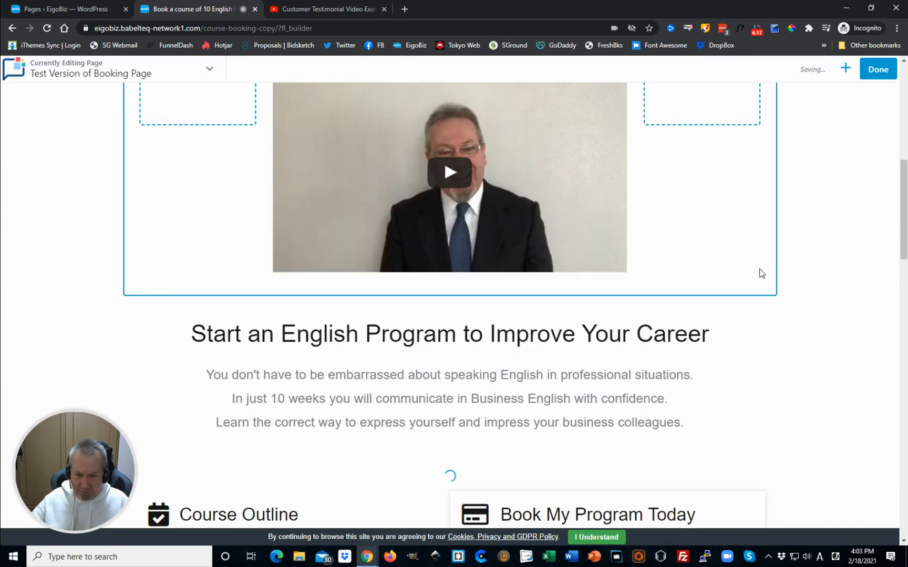
Step: Start adding media library photos to the gallery, selecting happy-business-man.jpg, the blonde woman at a desk, and the grey-sweater and purple-shirt men
{"action": "scroll", "coordinate": [844, 344], "scroll_direction": "down", "scroll_amount": 2}
{"action": "scroll", "coordinate": [844, 344], "scroll_direction": "down", "scroll_amount": 1}
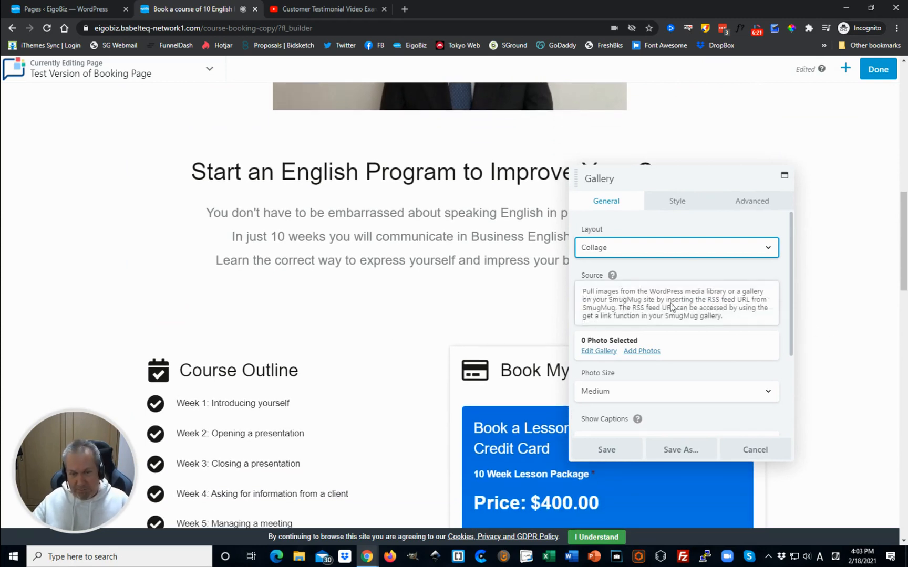
{"action": "scroll", "coordinate": [720, 353], "scroll_direction": "down", "scroll_amount": 1}
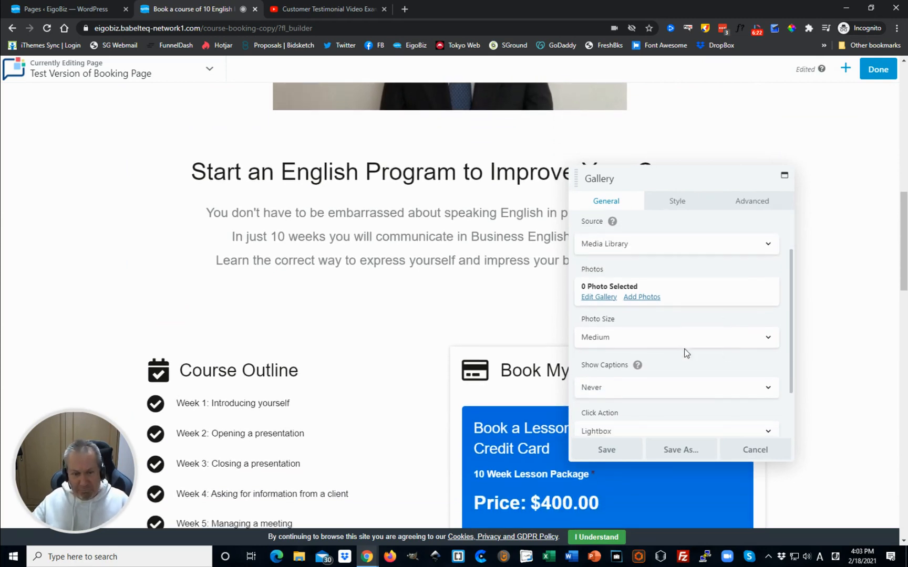
{"action": "left_click", "coordinate": [642, 298]}
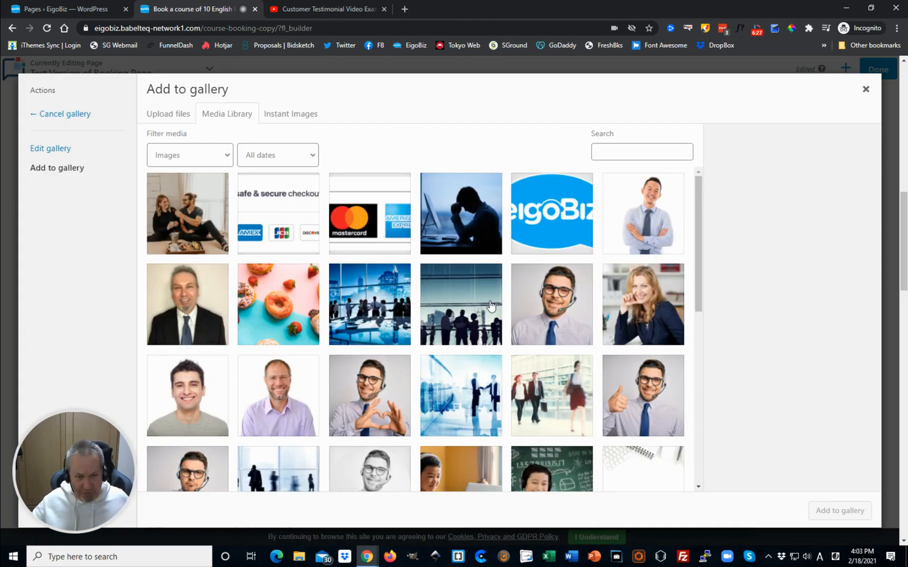
{"action": "left_click", "coordinate": [639, 220]}
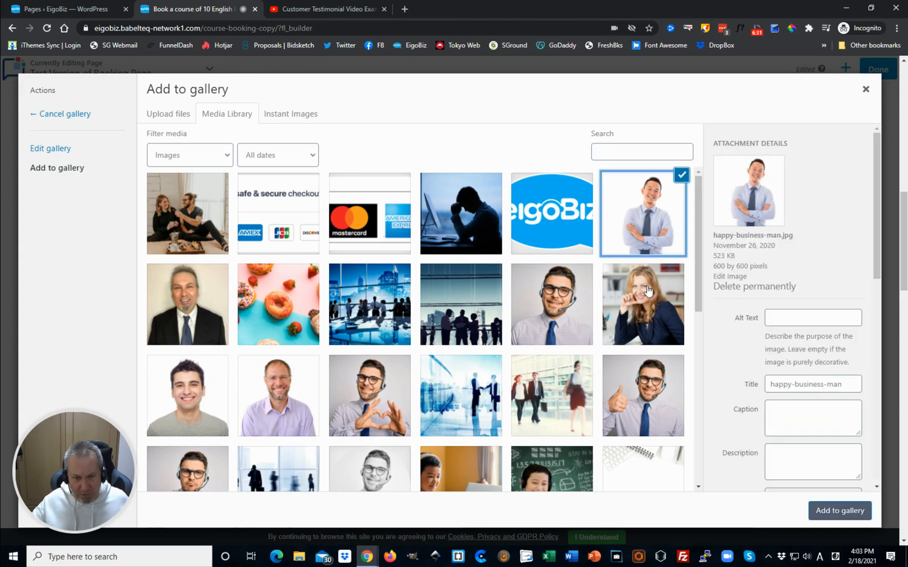
{"action": "left_click", "coordinate": [647, 303]}
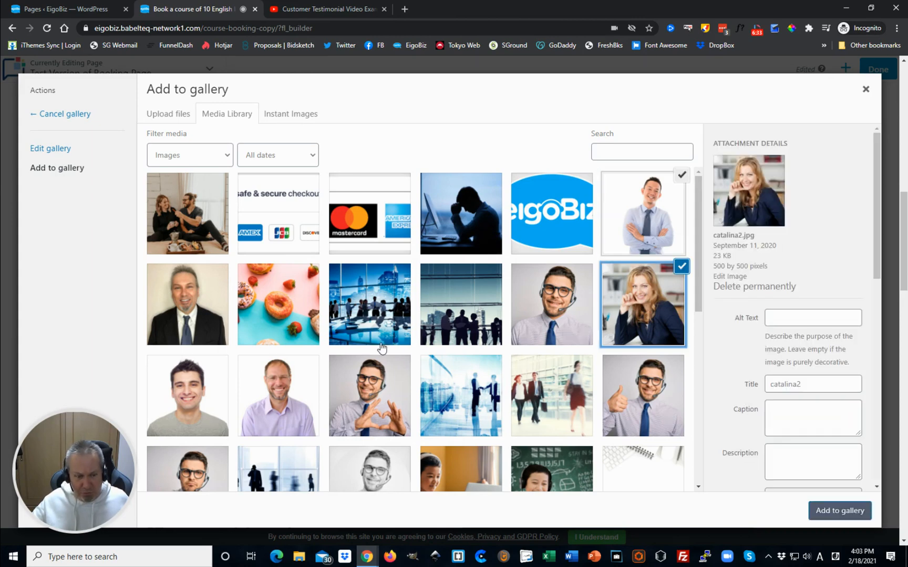
{"action": "left_click", "coordinate": [193, 399]}
{"action": "left_click", "coordinate": [268, 395]}
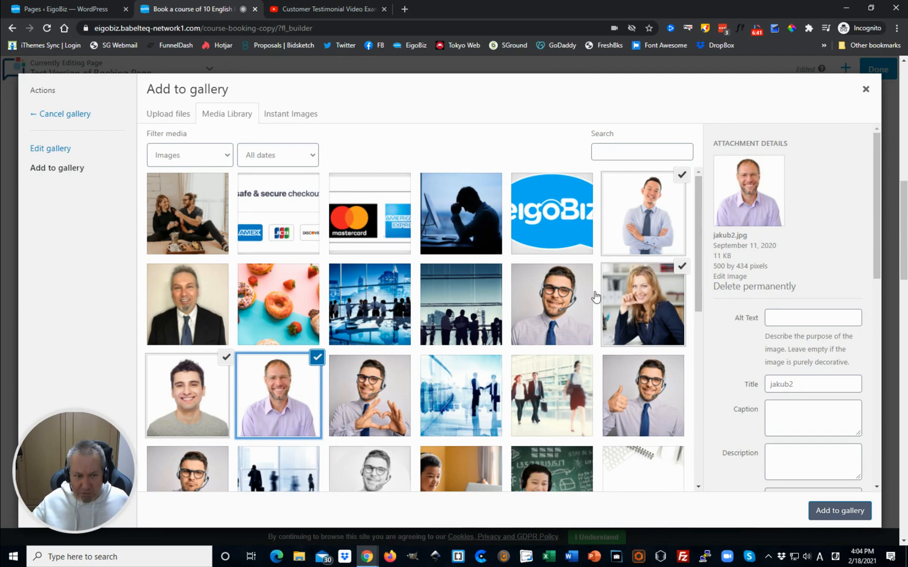
Step: Also select testimonial-3.jpg, testimonial-2.jpg and testimonial-1.jpg, add the selected photos and update the gallery
{"action": "left_click_drag", "start_coordinate": [695, 245], "coordinate": [701, 405]}
{"action": "left_click", "coordinate": [187, 385]}
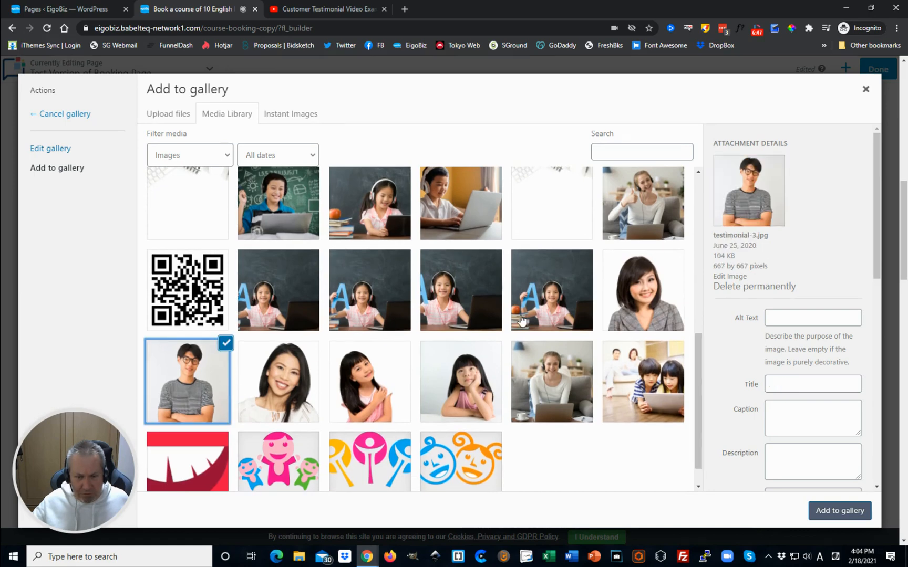
{"action": "left_click", "coordinate": [659, 310]}
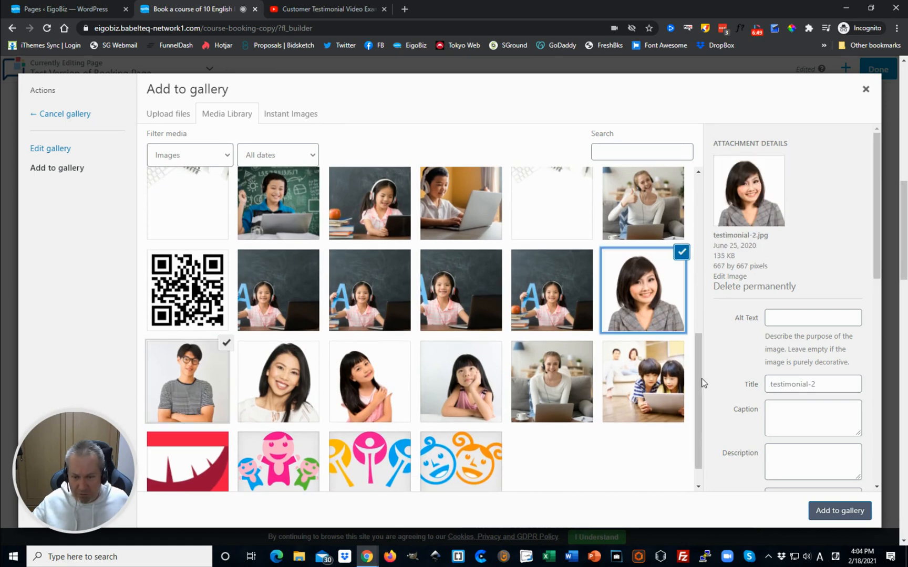
{"action": "left_click_drag", "start_coordinate": [697, 374], "coordinate": [702, 409]}
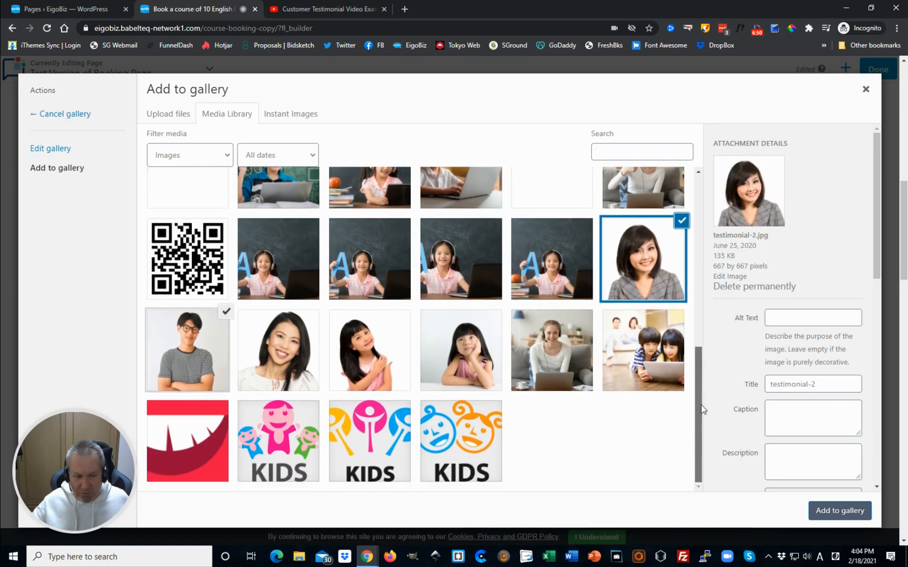
{"action": "left_click", "coordinate": [270, 357]}
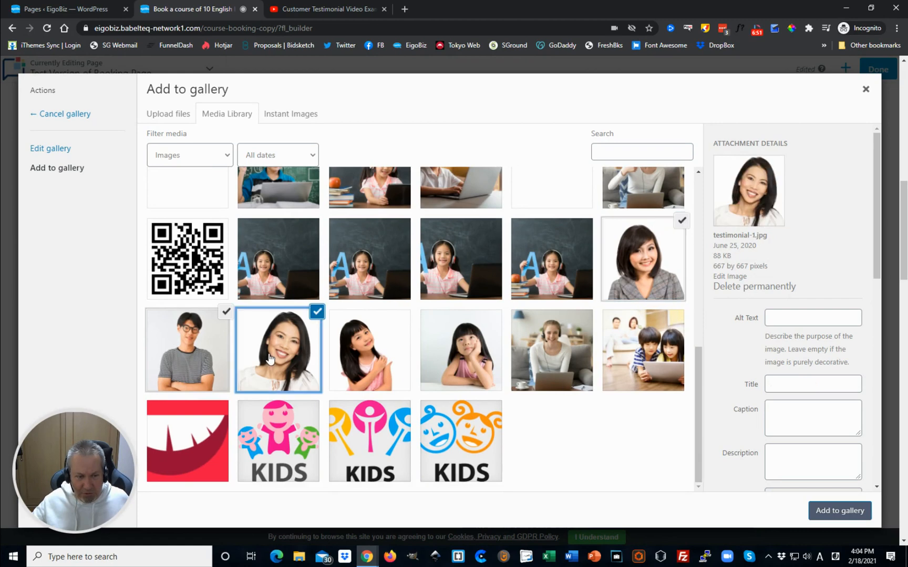
{"action": "left_click", "coordinate": [840, 511]}
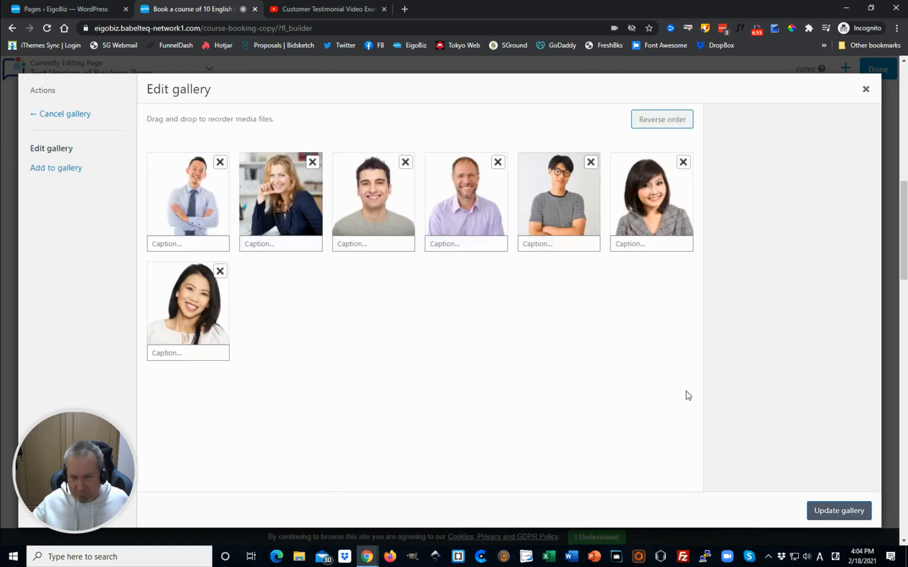
{"action": "left_click", "coordinate": [839, 510]}
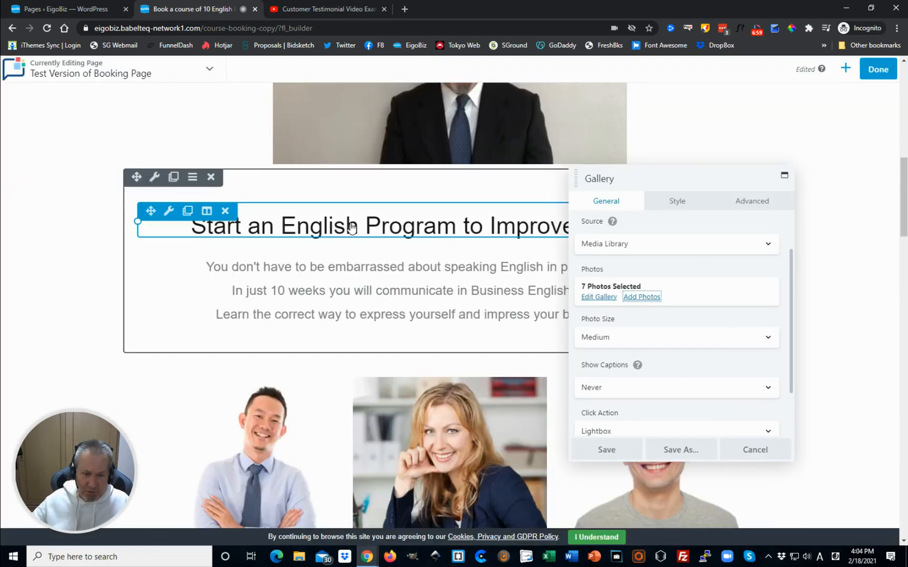
Step: Set the gallery's photo size to Small and save the module
{"action": "scroll", "coordinate": [351, 227], "scroll_direction": "down", "scroll_amount": 7}
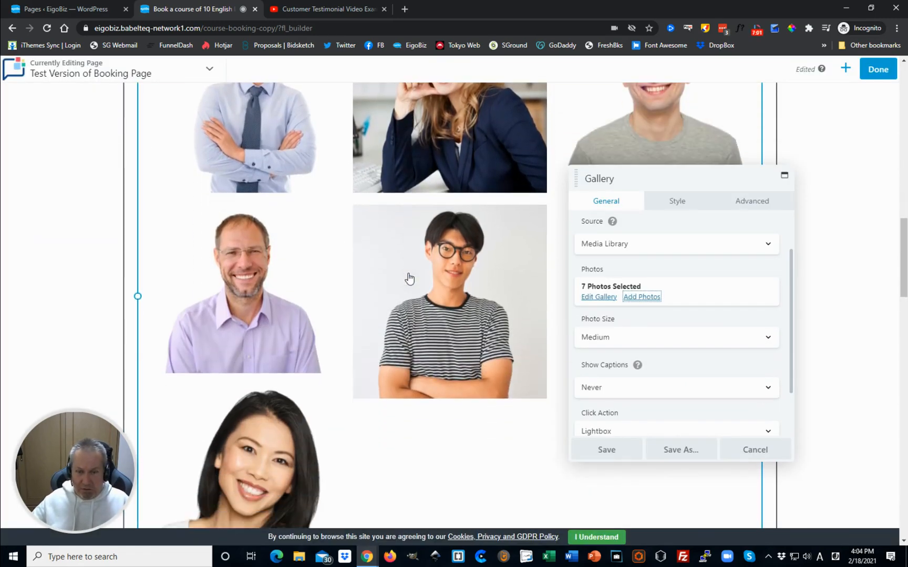
{"action": "scroll", "coordinate": [409, 278], "scroll_direction": "up", "scroll_amount": 3}
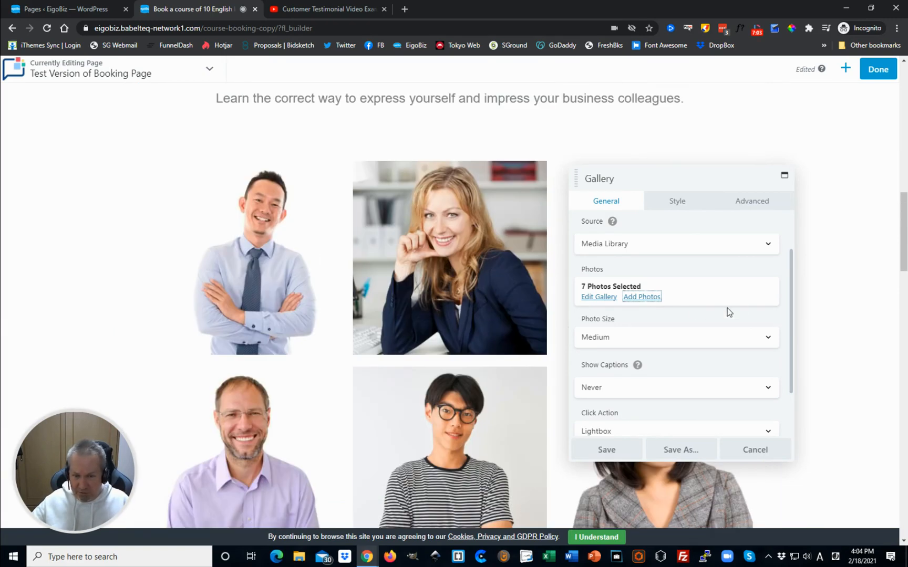
{"action": "scroll", "coordinate": [693, 309], "scroll_direction": "down", "scroll_amount": 1}
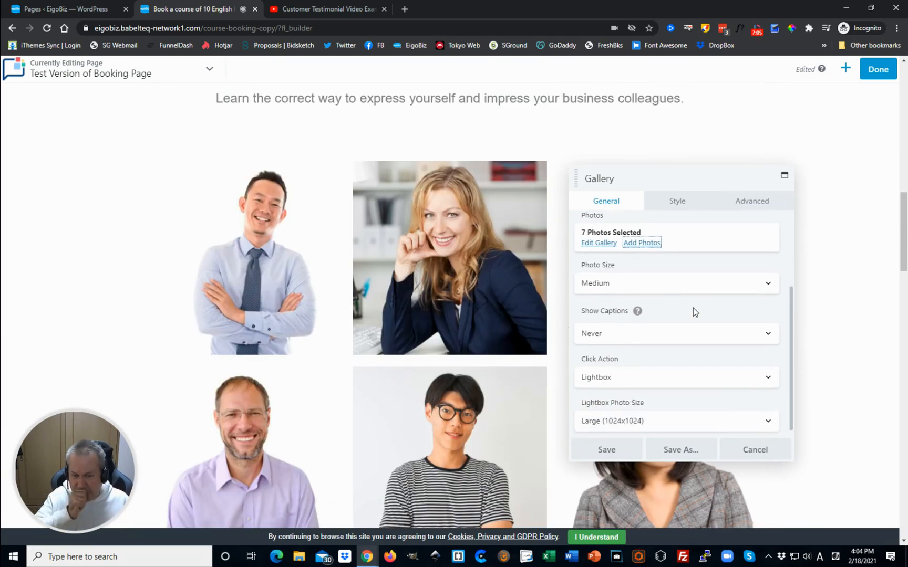
{"action": "left_click", "coordinate": [659, 283]}
{"action": "left_click", "coordinate": [634, 300]}
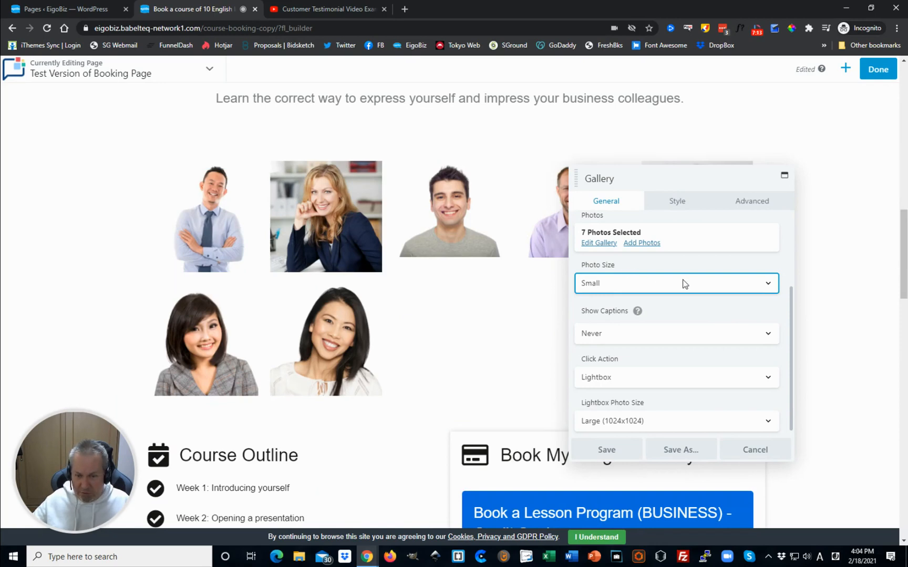
{"action": "left_click", "coordinate": [607, 450]}
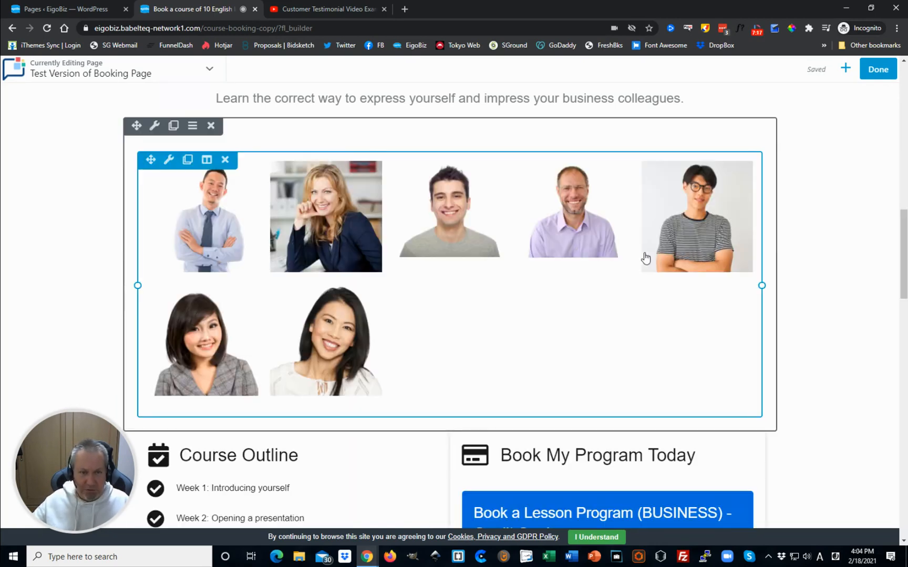
Step: Preview the page layout at full width and check how the photo gallery sits below the intro text
{"action": "scroll", "coordinate": [683, 260], "scroll_direction": "up", "scroll_amount": 5}
{"action": "scroll", "coordinate": [703, 261], "scroll_direction": "up", "scroll_amount": 2}
{"action": "scroll", "coordinate": [814, 253], "scroll_direction": "down", "scroll_amount": 5}
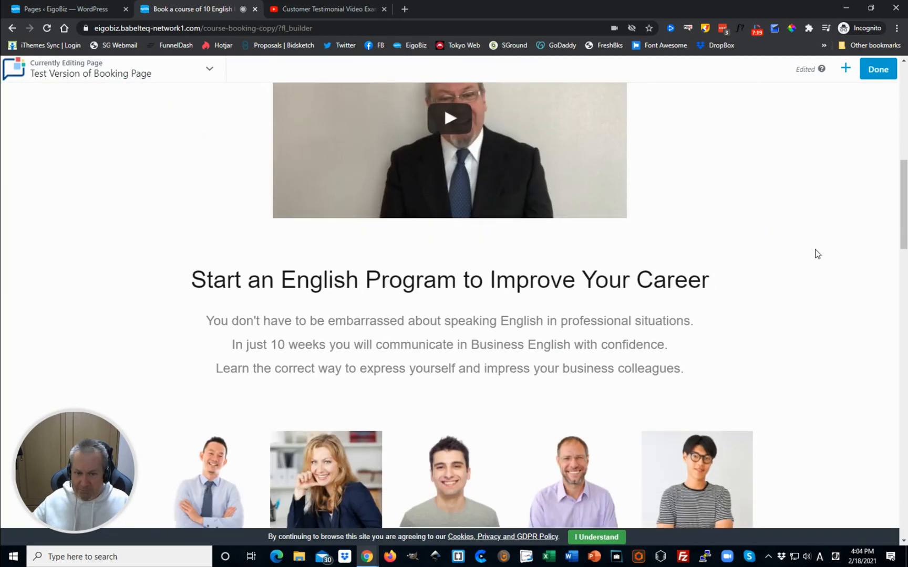
{"action": "scroll", "coordinate": [788, 266], "scroll_direction": "down", "scroll_amount": 1}
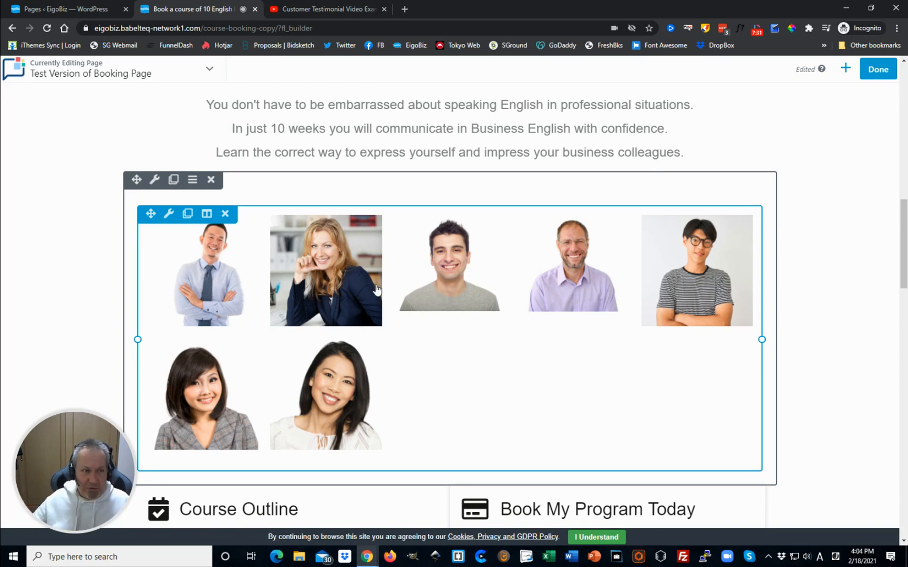
{"action": "left_click", "coordinate": [179, 75]}
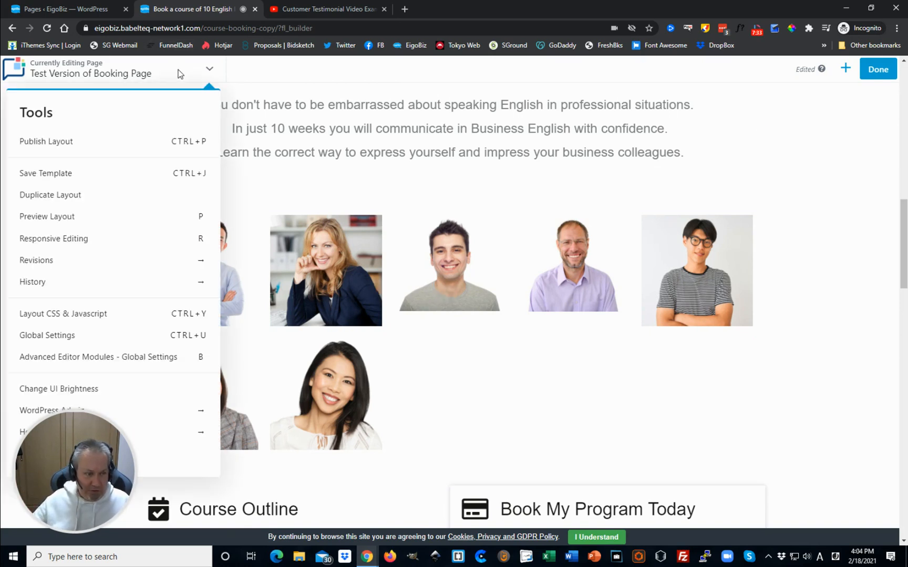
{"action": "left_click", "coordinate": [106, 222]}
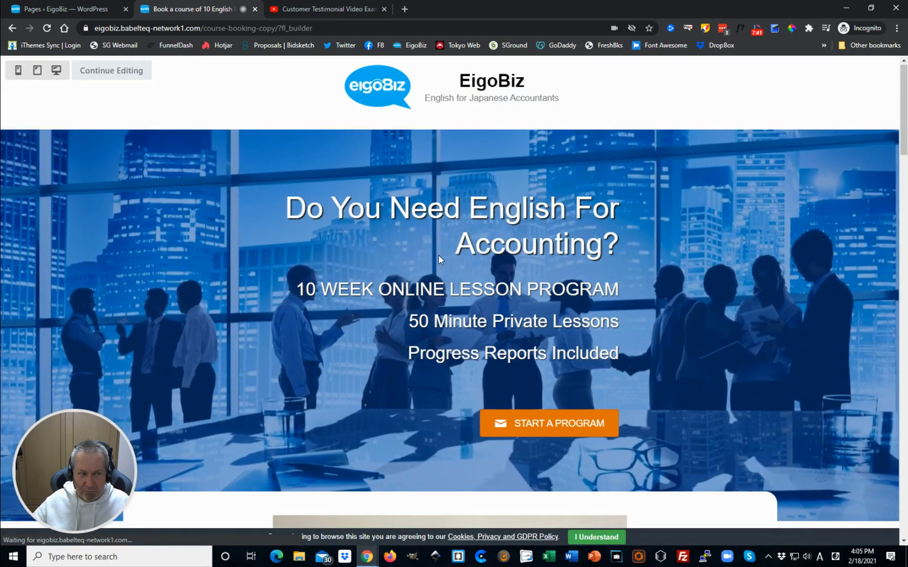
{"action": "scroll", "coordinate": [277, 210], "scroll_direction": "down", "scroll_amount": 5}
{"action": "scroll", "coordinate": [276, 211], "scroll_direction": "down", "scroll_amount": 8}
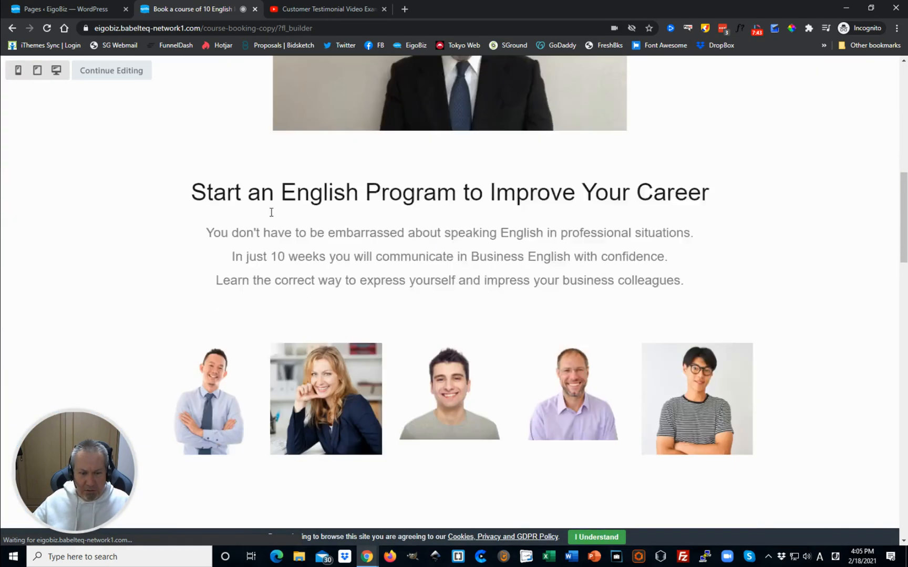
Step: Preview the page at the Medium tablet size and check the gallery's arrangement
{"action": "left_click", "coordinate": [37, 70]}
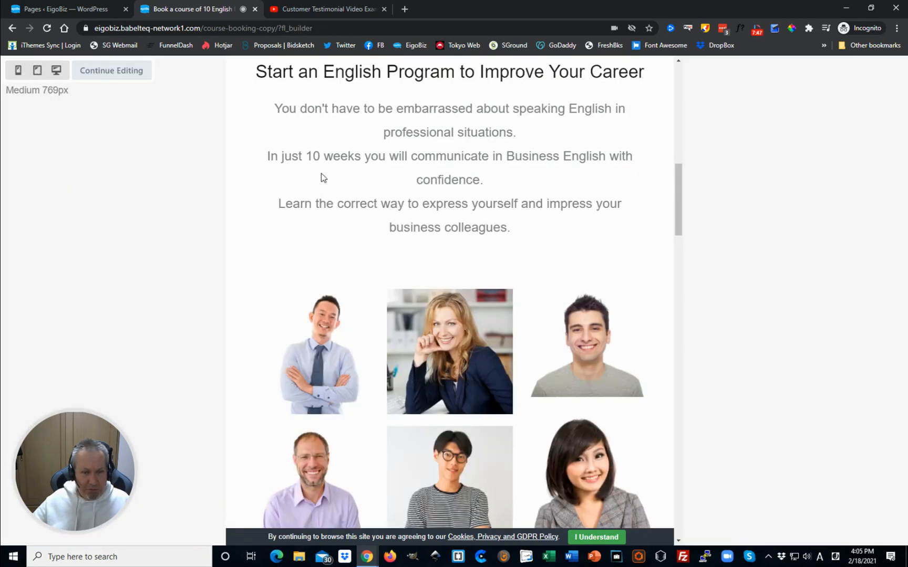
{"action": "scroll", "coordinate": [501, 226], "scroll_direction": "down", "scroll_amount": 4}
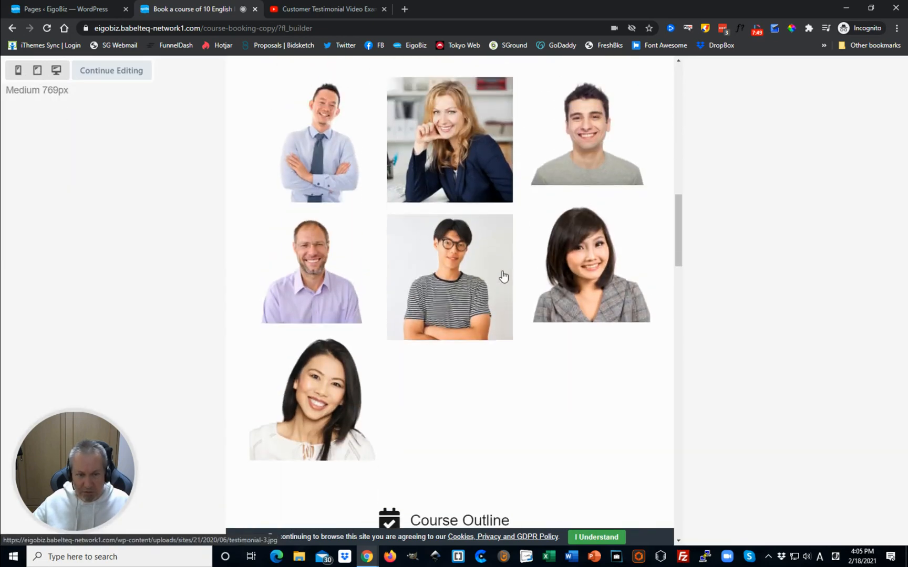
{"action": "scroll", "coordinate": [503, 277], "scroll_direction": "up", "scroll_amount": 5}
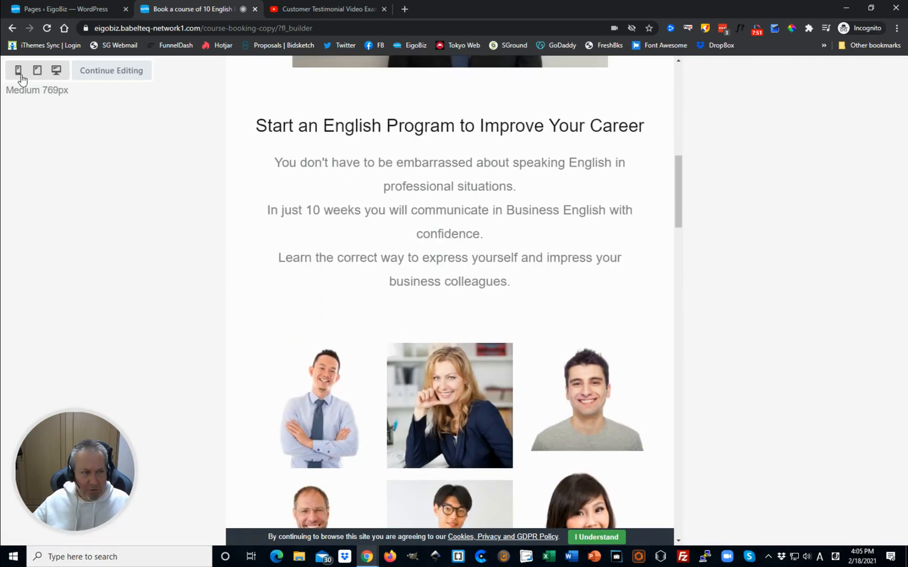
Step: Preview the page at the Small phone size, check the gallery and video, and return to editing
{"action": "left_click", "coordinate": [18, 71]}
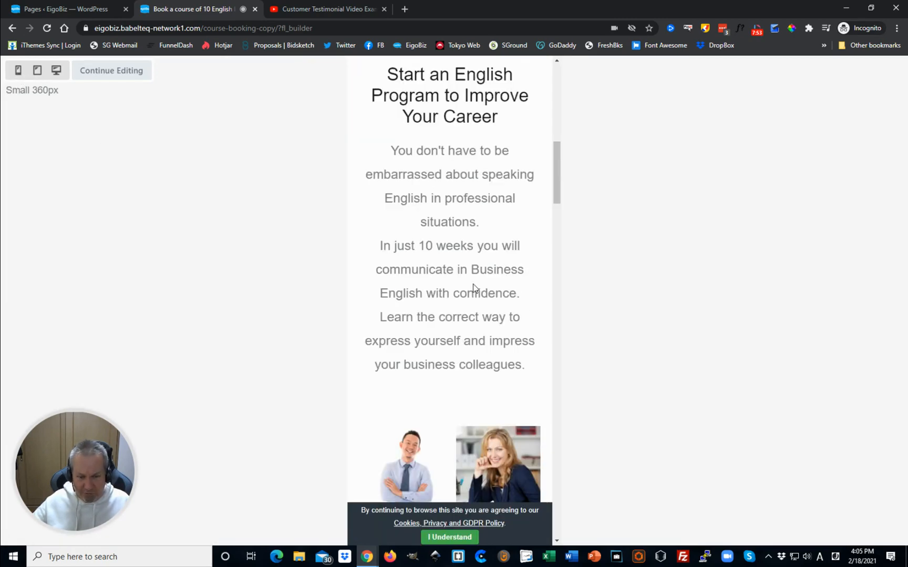
{"action": "scroll", "coordinate": [474, 304], "scroll_direction": "down", "scroll_amount": 2}
{"action": "scroll", "coordinate": [474, 310], "scroll_direction": "down", "scroll_amount": 8}
{"action": "scroll", "coordinate": [474, 316], "scroll_direction": "up", "scroll_amount": 9}
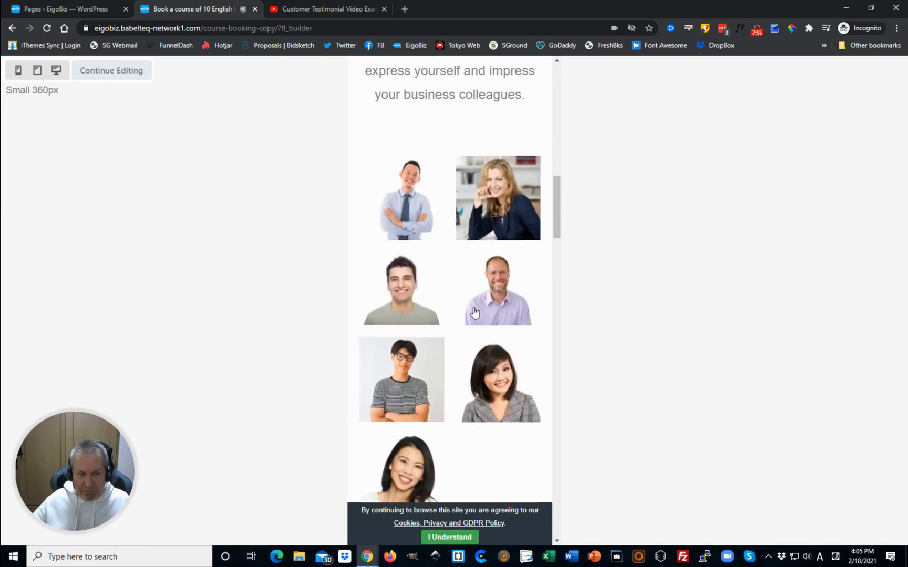
{"action": "scroll", "coordinate": [466, 270], "scroll_direction": "up", "scroll_amount": 5}
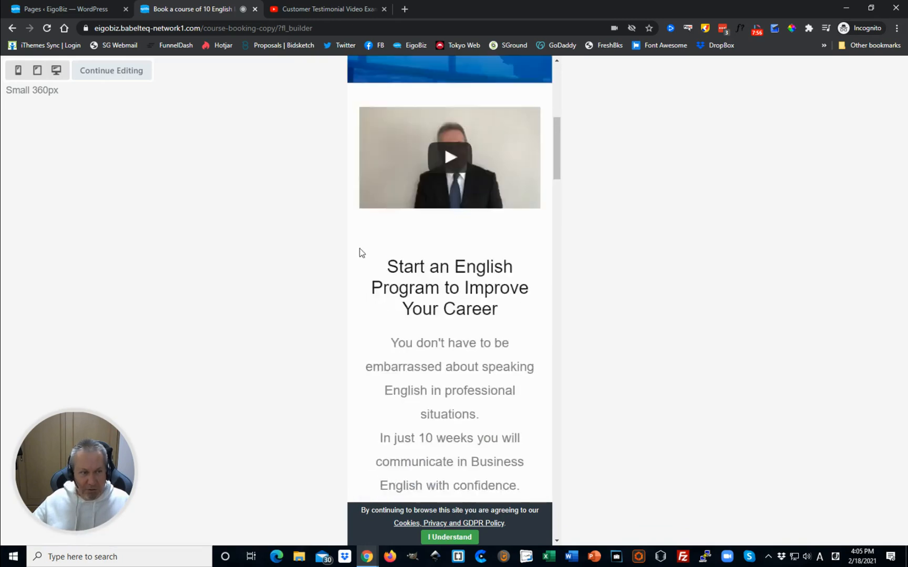
{"action": "left_click", "coordinate": [121, 73]}
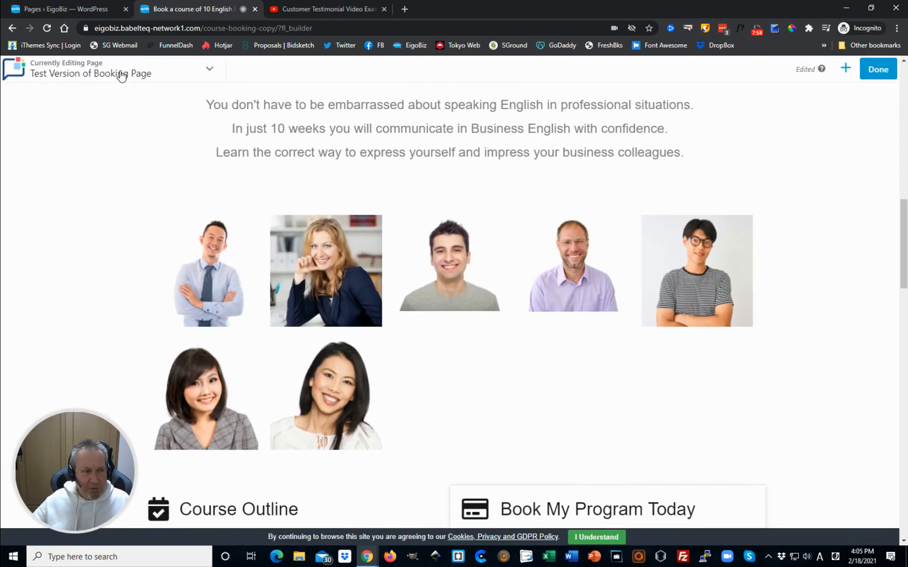
Step: Open the photo gallery's module settings and examine its general and style options
{"action": "left_click", "coordinate": [458, 270]}
{"action": "scroll", "coordinate": [712, 293], "scroll_direction": "down", "scroll_amount": 3}
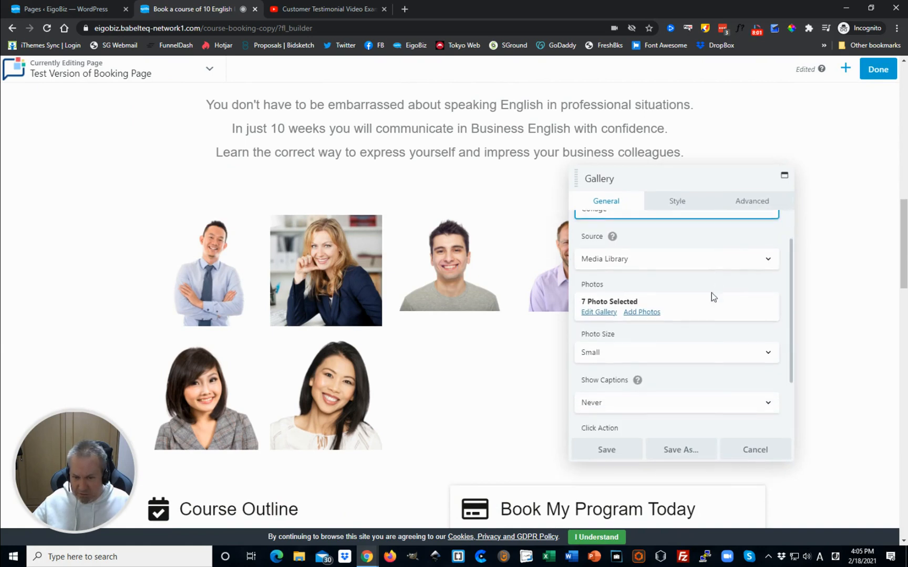
{"action": "scroll", "coordinate": [685, 331], "scroll_direction": "up", "scroll_amount": 3}
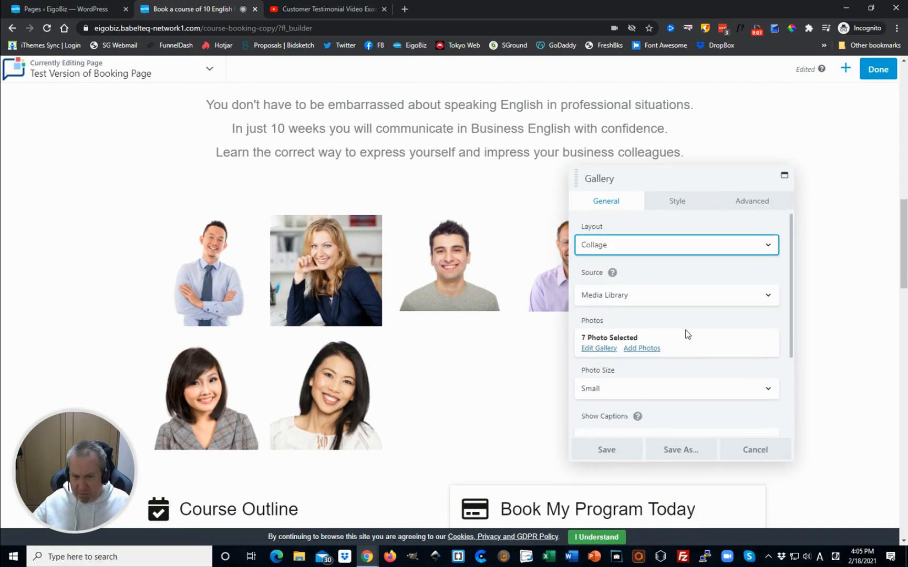
{"action": "left_click", "coordinate": [680, 206]}
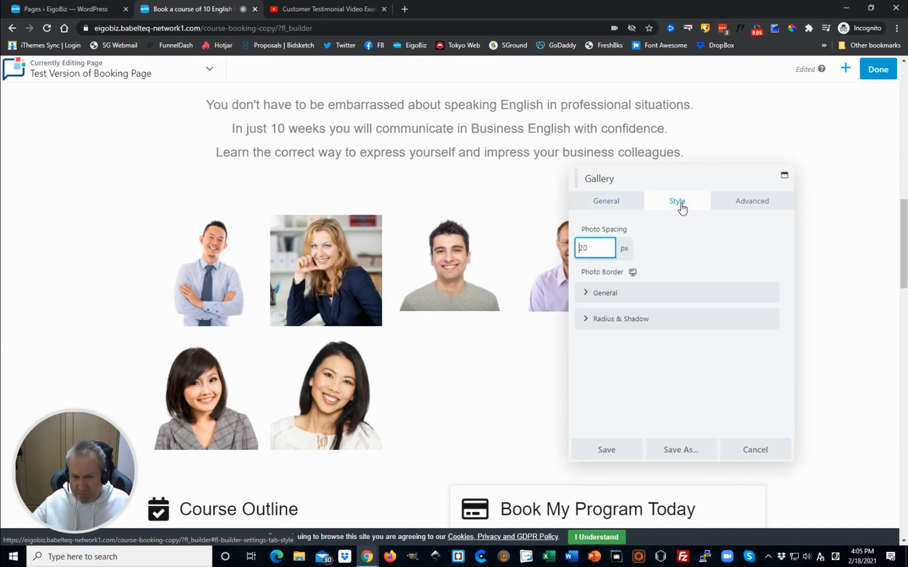
{"action": "left_click", "coordinate": [625, 204]}
{"action": "scroll", "coordinate": [685, 336], "scroll_direction": "down", "scroll_amount": 2}
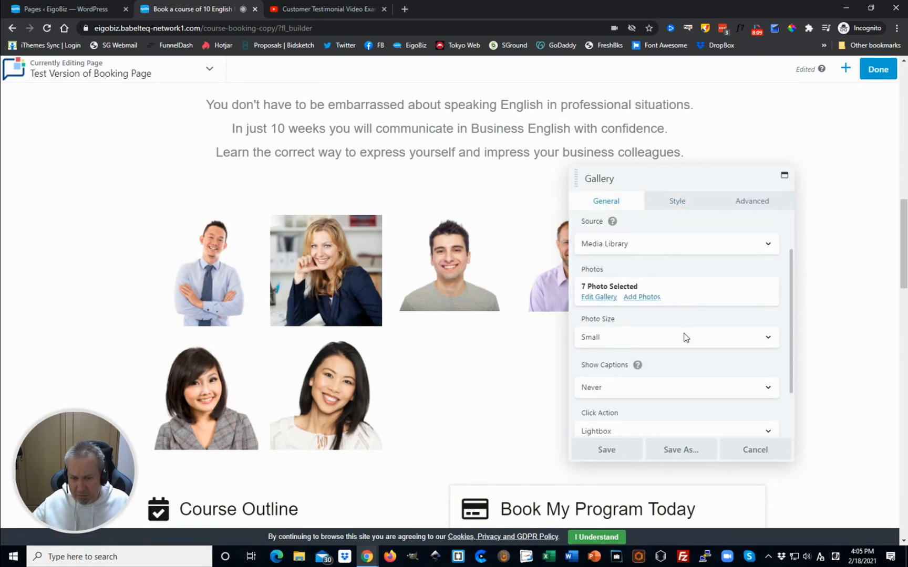
{"action": "scroll", "coordinate": [681, 336], "scroll_direction": "down", "scroll_amount": 2}
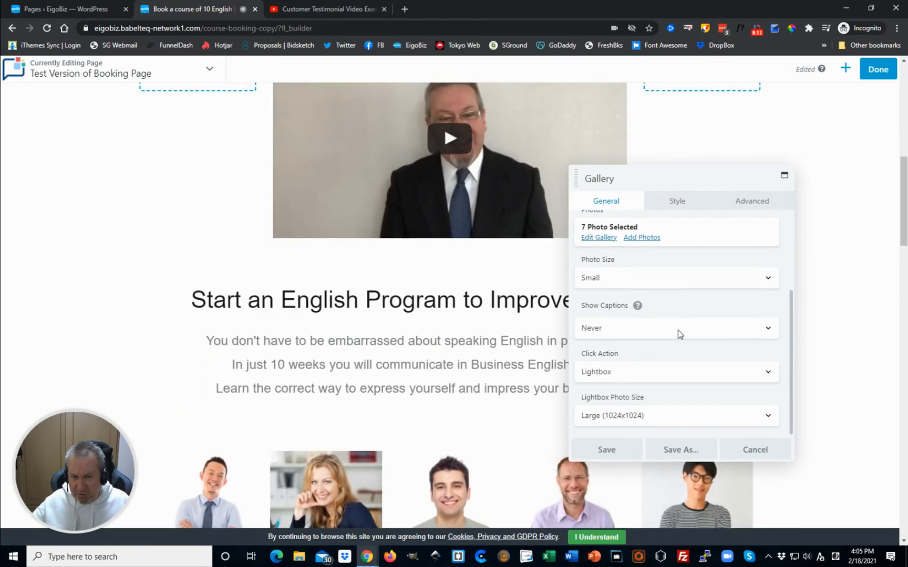
{"action": "scroll", "coordinate": [680, 276], "scroll_direction": "up", "scroll_amount": 3}
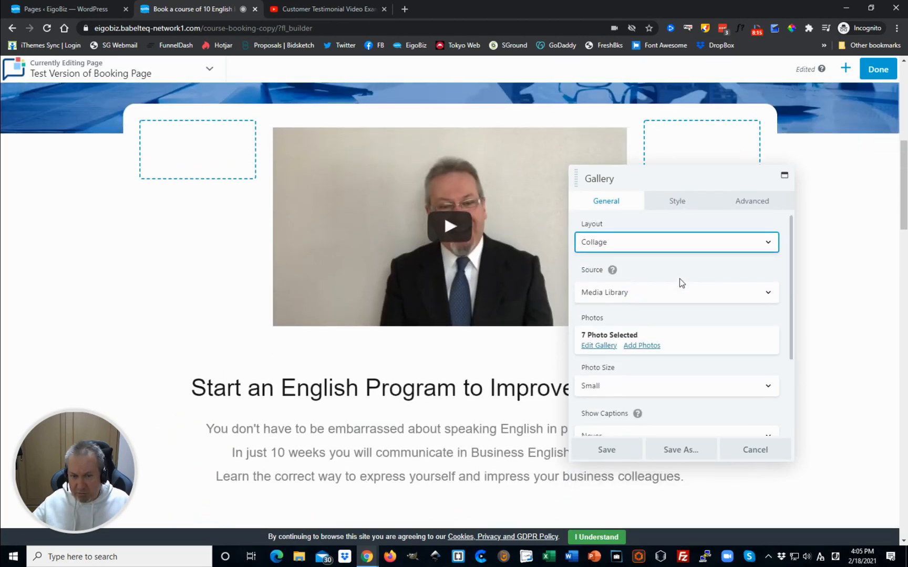
Step: Set the photo gallery's layout to Thumbs and save the module
{"action": "left_click", "coordinate": [685, 251]}
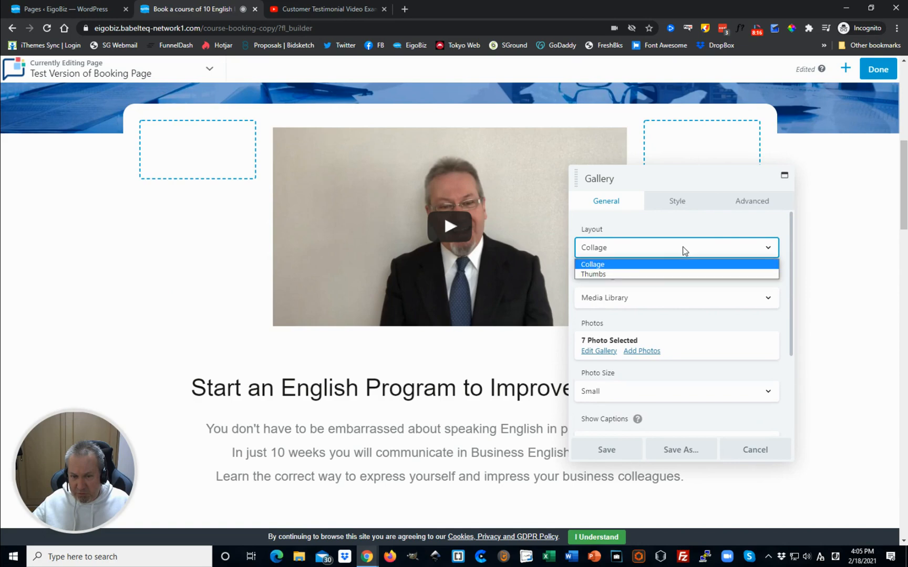
{"action": "left_click", "coordinate": [634, 272]}
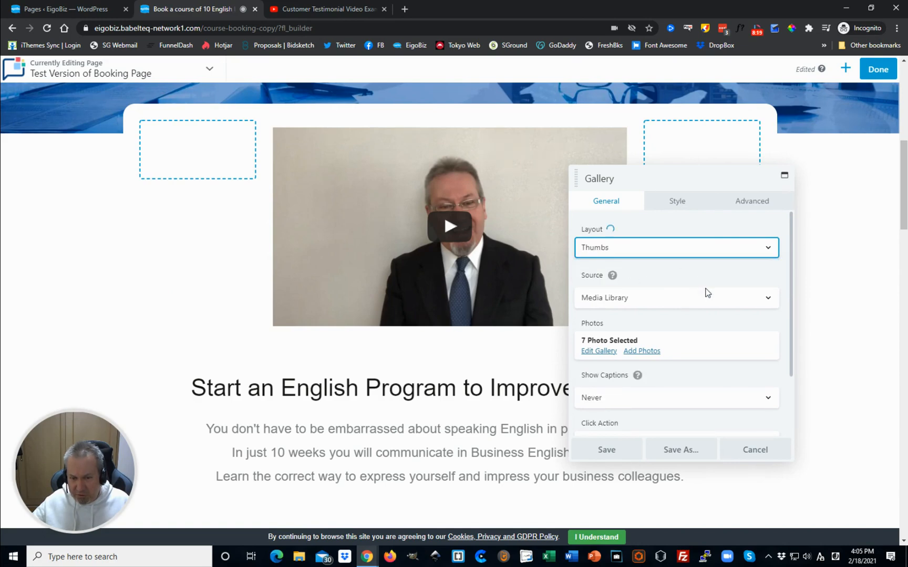
{"action": "scroll", "coordinate": [421, 362], "scroll_direction": "down", "scroll_amount": 5}
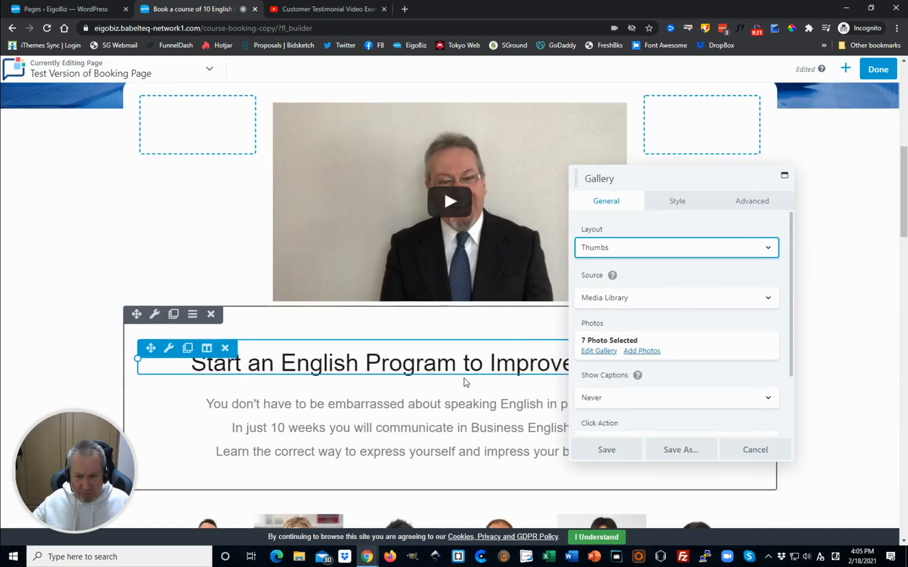
{"action": "scroll", "coordinate": [435, 420], "scroll_direction": "down", "scroll_amount": 1}
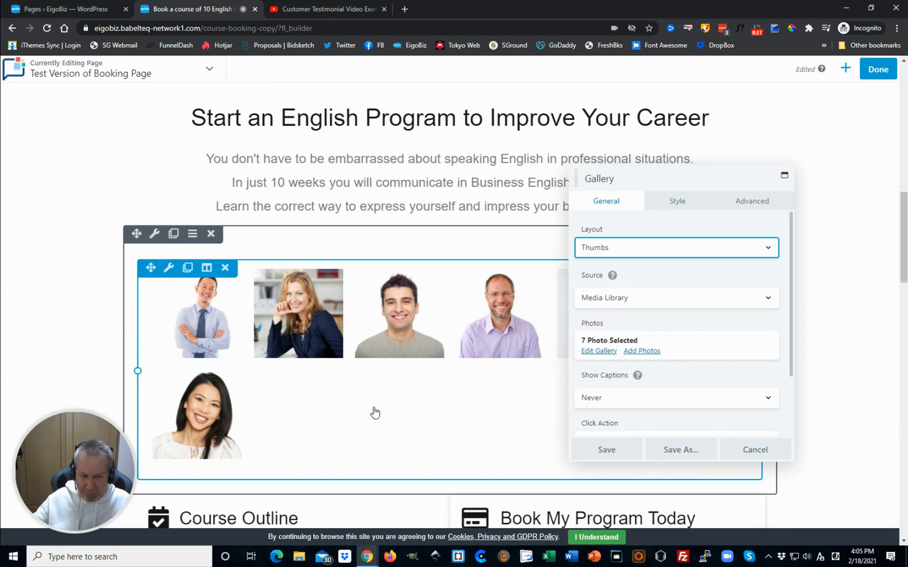
{"action": "scroll", "coordinate": [695, 355], "scroll_direction": "down", "scroll_amount": 3}
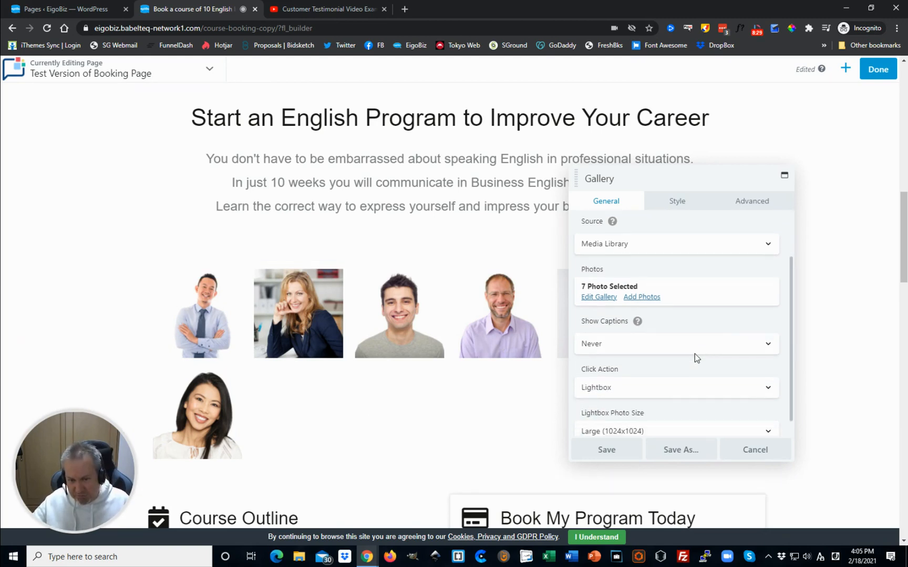
{"action": "scroll", "coordinate": [693, 356], "scroll_direction": "up", "scroll_amount": 3}
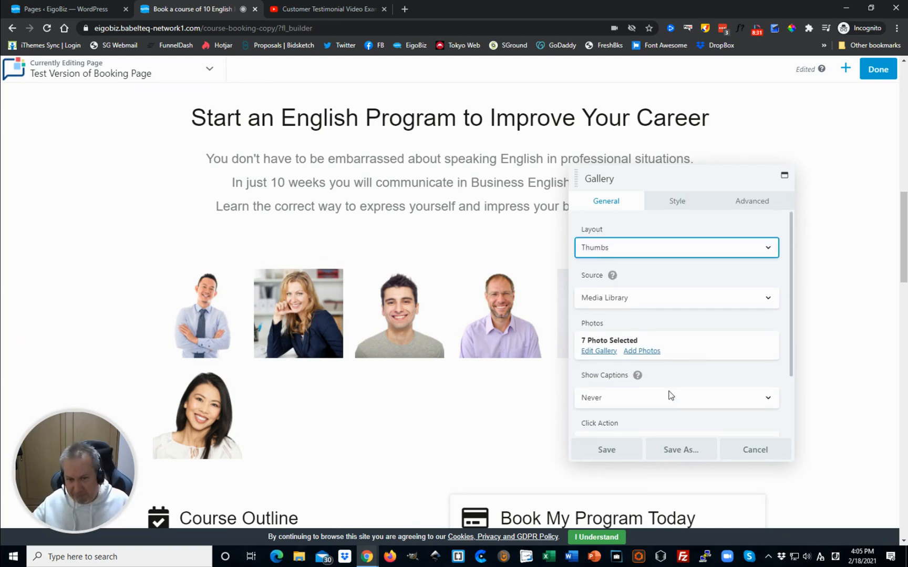
{"action": "left_click", "coordinate": [618, 452]}
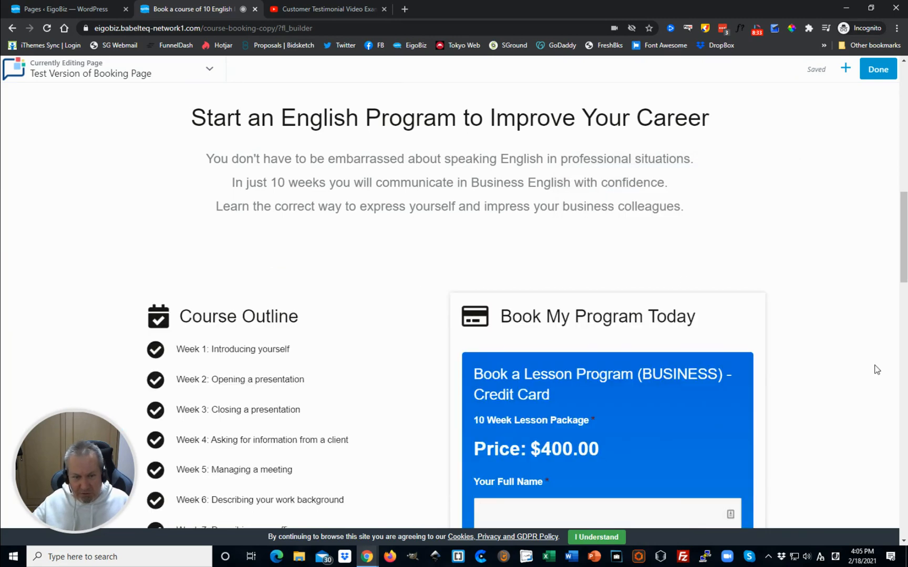
{"action": "scroll", "coordinate": [473, 341], "scroll_direction": "down", "scroll_amount": 3}
{"action": "scroll", "coordinate": [496, 336], "scroll_direction": "up", "scroll_amount": 2}
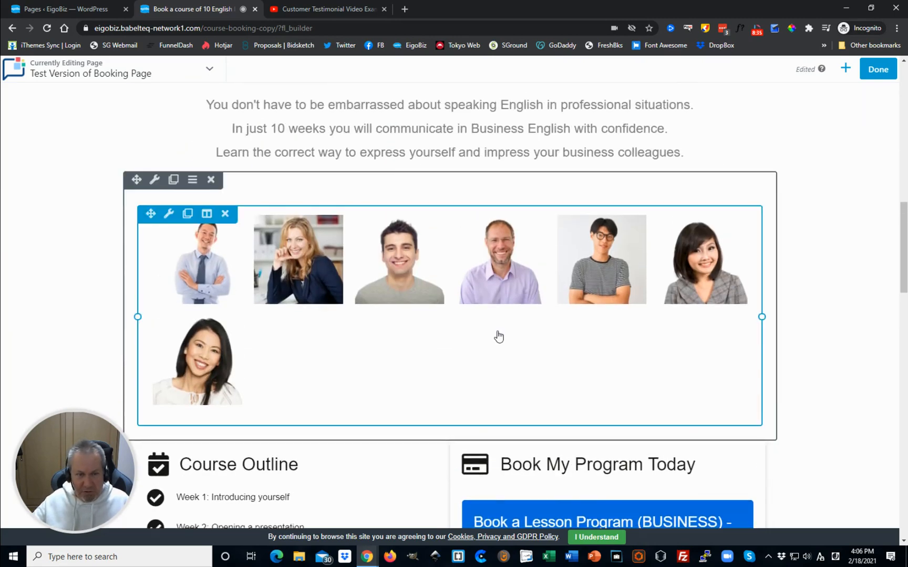
Step: Preview the page layout at full width and at the Medium tablet size to check the thumbnail gallery
{"action": "left_click", "coordinate": [165, 69]}
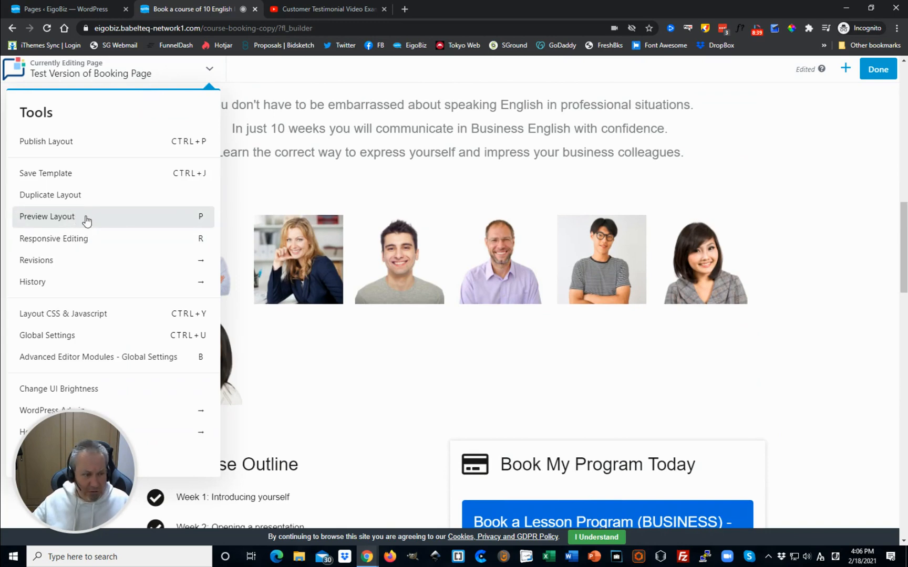
{"action": "left_click", "coordinate": [87, 221]}
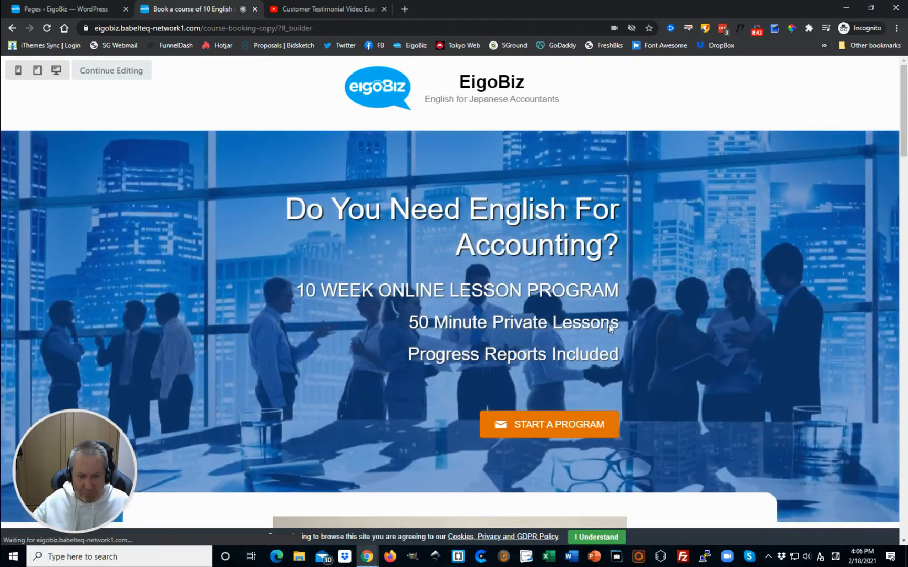
{"action": "scroll", "coordinate": [539, 335], "scroll_direction": "down", "scroll_amount": 13}
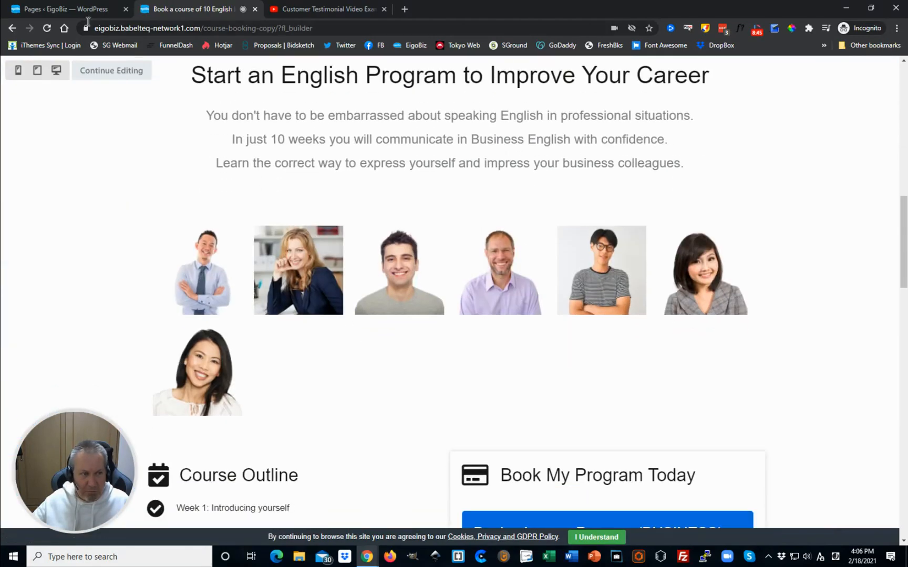
{"action": "left_click", "coordinate": [36, 70]}
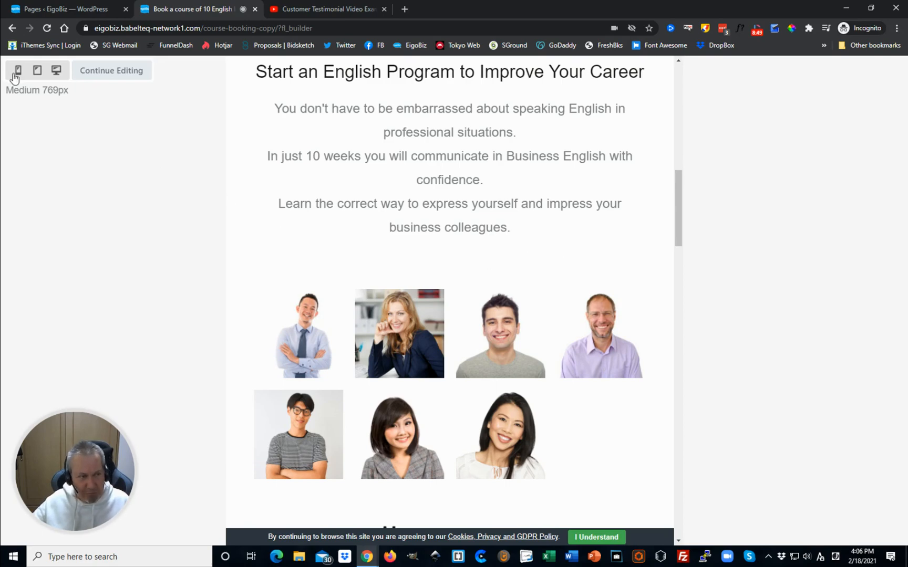
Step: Preview the page at the Small phone size, check the stacked thumbnails and video, and return to editing
{"action": "left_click", "coordinate": [18, 71]}
{"action": "scroll", "coordinate": [483, 333], "scroll_direction": "down", "scroll_amount": 12}
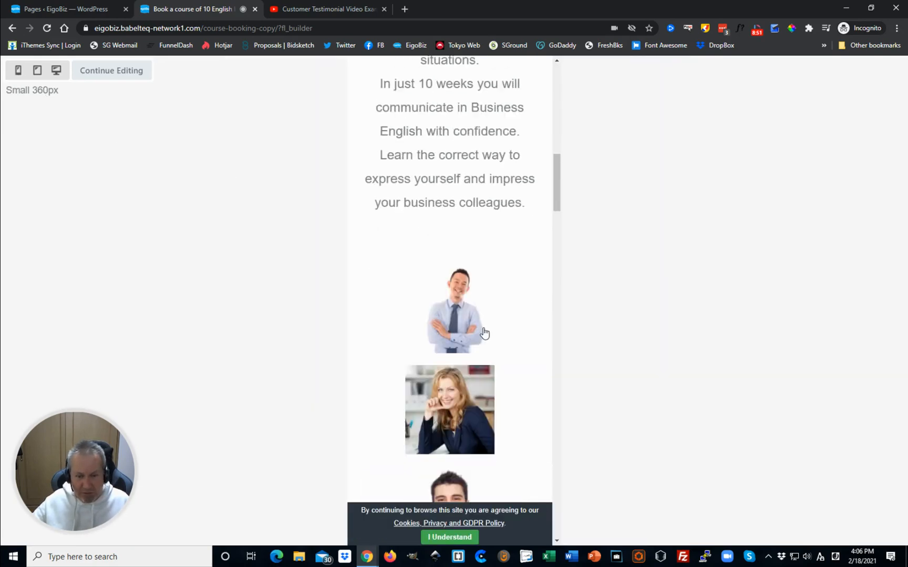
{"action": "scroll", "coordinate": [482, 341], "scroll_direction": "up", "scroll_amount": 12}
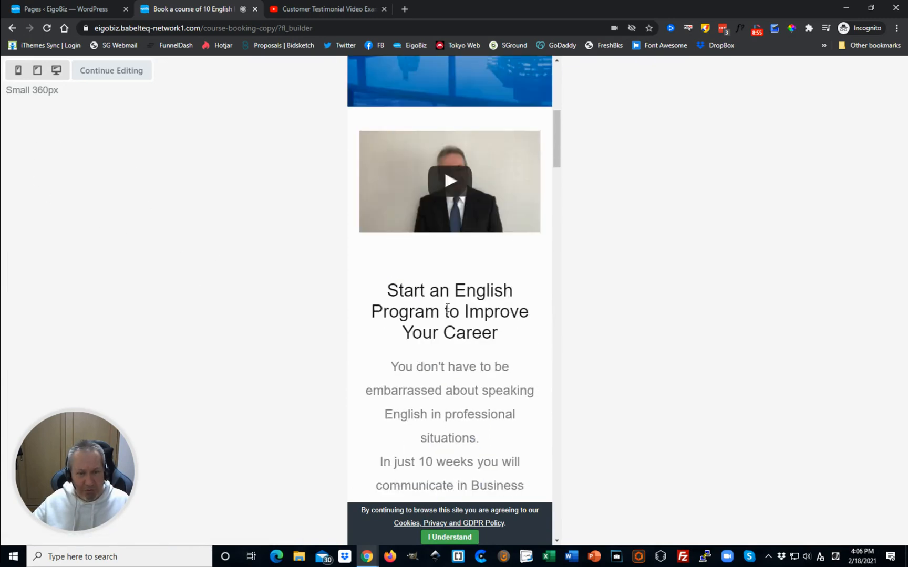
{"action": "scroll", "coordinate": [447, 309], "scroll_direction": "up", "scroll_amount": 3}
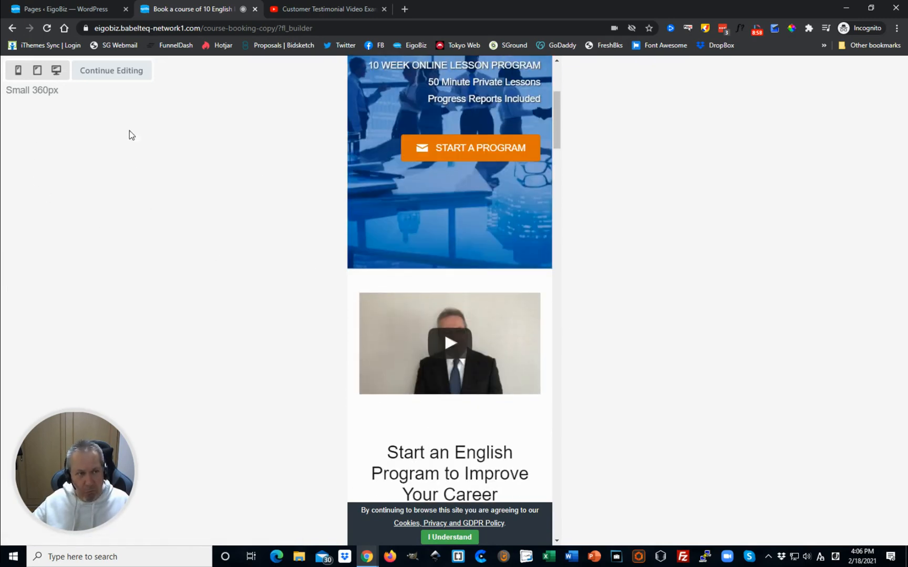
{"action": "left_click", "coordinate": [111, 74]}
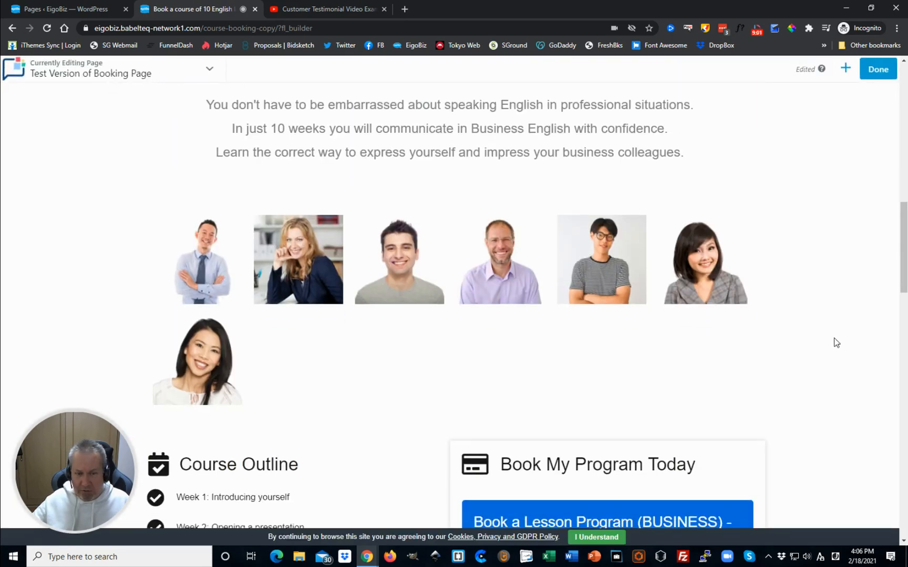
Step: Remove the first photo, the man in a tie, from the gallery, update it and save the module
{"action": "left_click", "coordinate": [453, 264]}
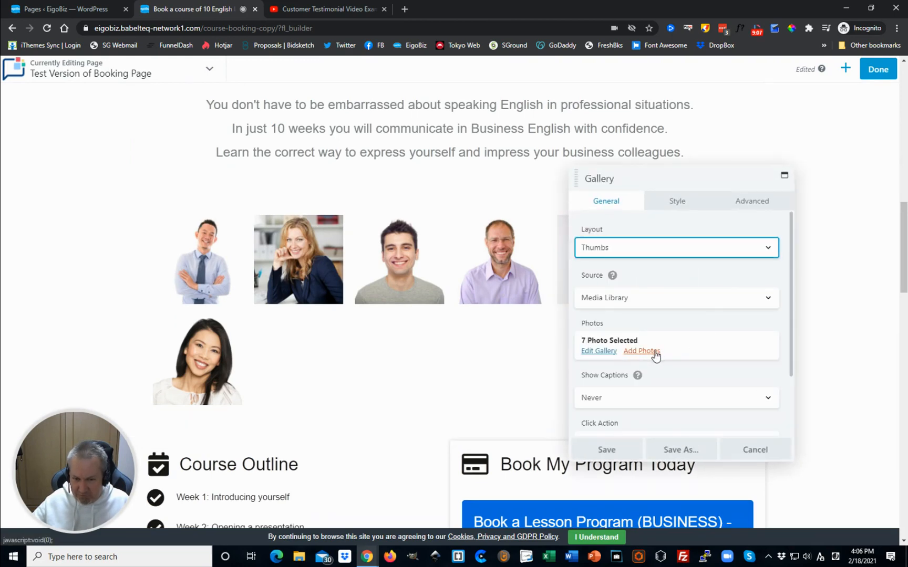
{"action": "left_click", "coordinate": [602, 352]}
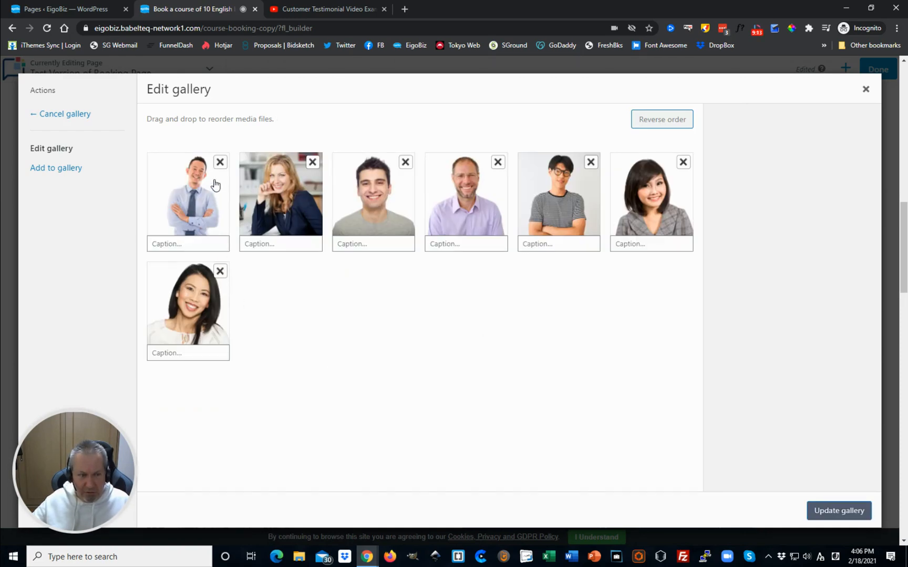
{"action": "left_click", "coordinate": [220, 162]}
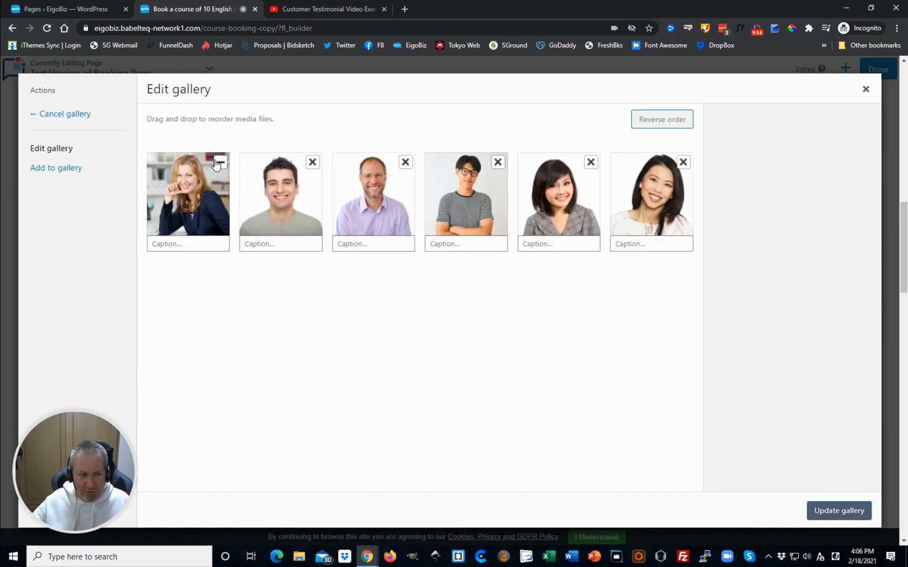
{"action": "left_click", "coordinate": [840, 513]}
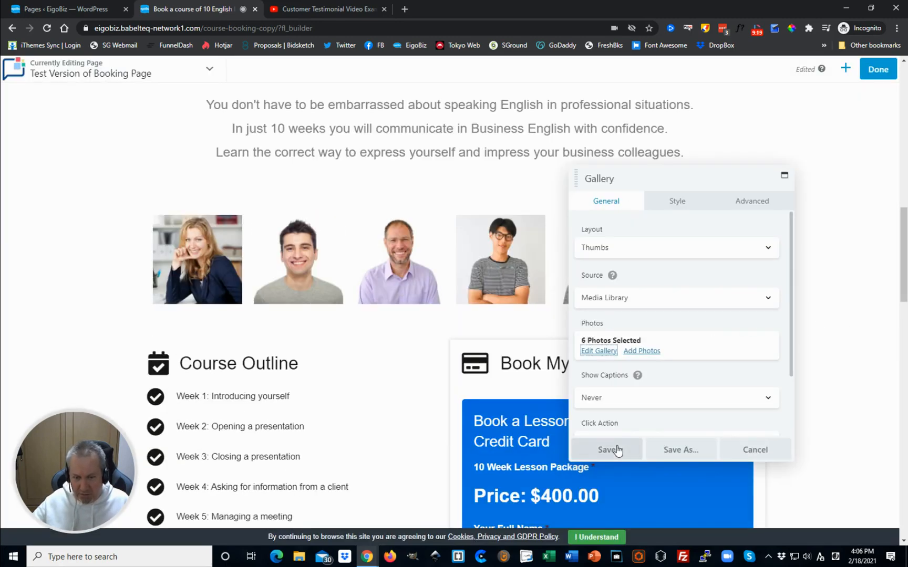
{"action": "left_click", "coordinate": [608, 450]}
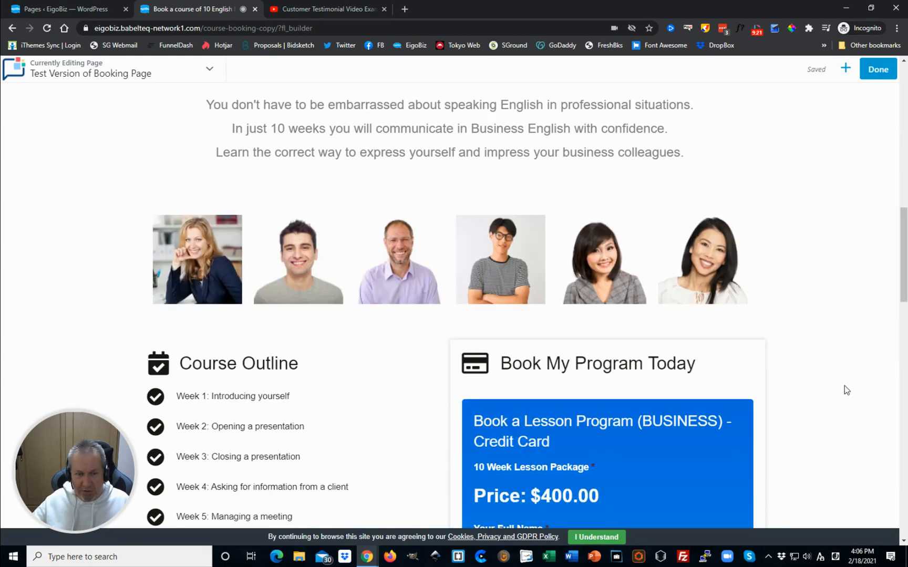
Step: Finish editing and publish the test version of the booking page
{"action": "scroll", "coordinate": [533, 294], "scroll_direction": "up", "scroll_amount": 4}
{"action": "scroll", "coordinate": [505, 294], "scroll_direction": "down", "scroll_amount": 3}
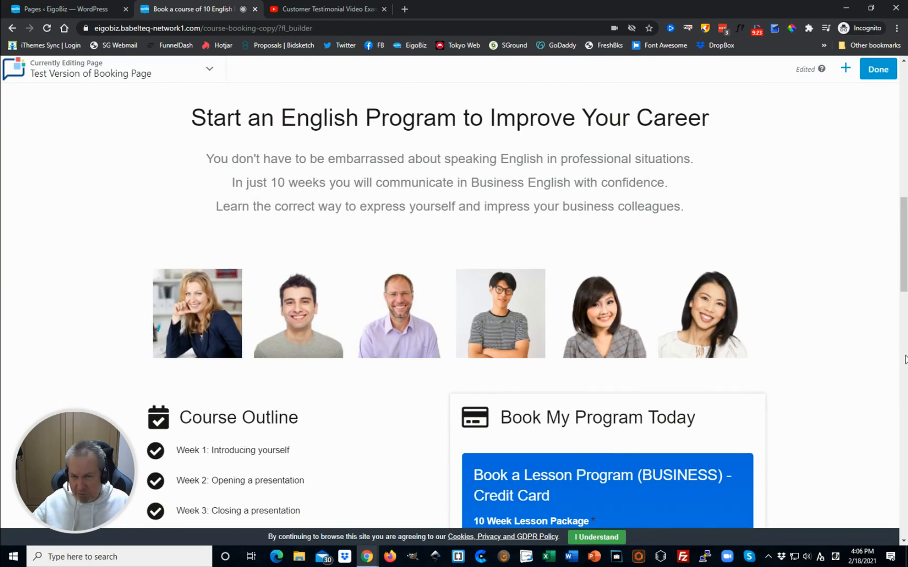
{"action": "scroll", "coordinate": [865, 368], "scroll_direction": "up", "scroll_amount": 3}
{"action": "scroll", "coordinate": [868, 288], "scroll_direction": "down", "scroll_amount": 1}
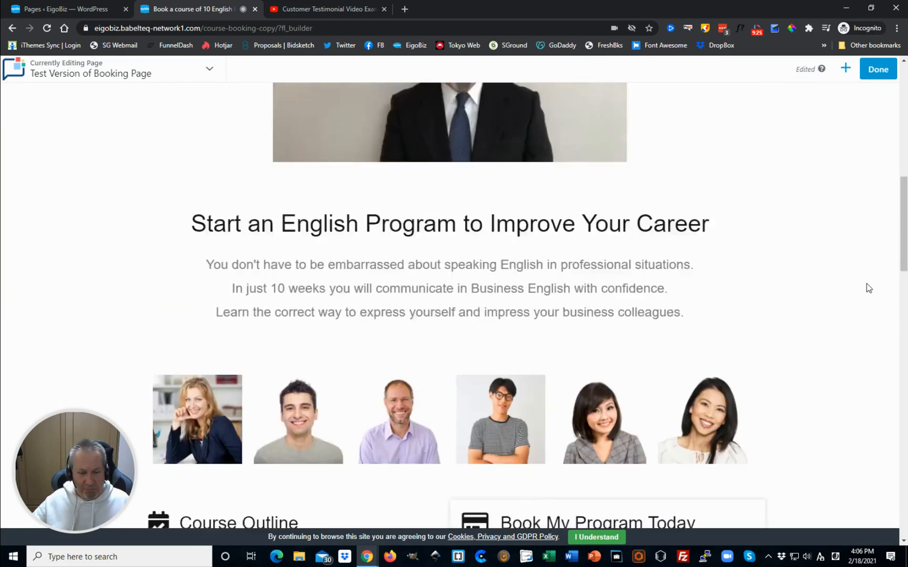
{"action": "scroll", "coordinate": [869, 288], "scroll_direction": "down", "scroll_amount": 1}
{"action": "left_click", "coordinate": [881, 79]}
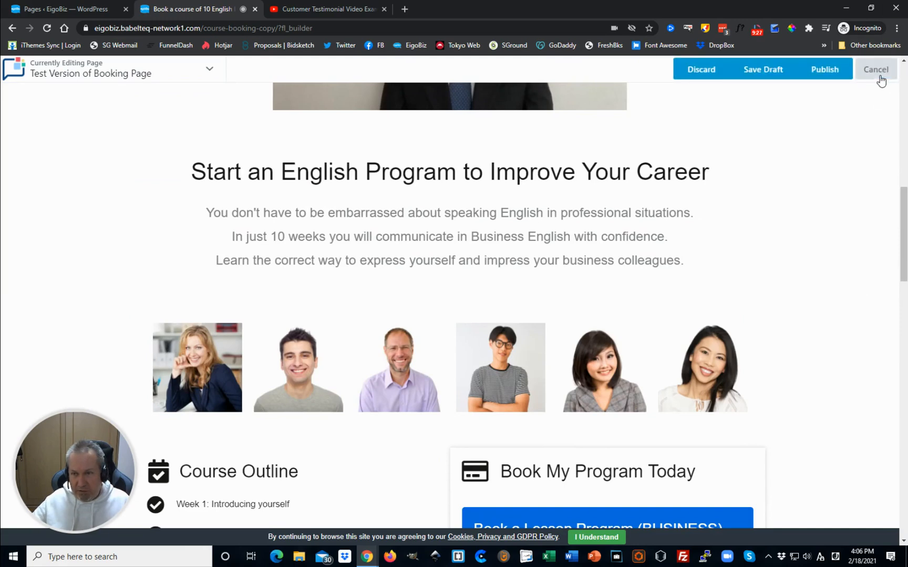
{"action": "left_click", "coordinate": [835, 74]}
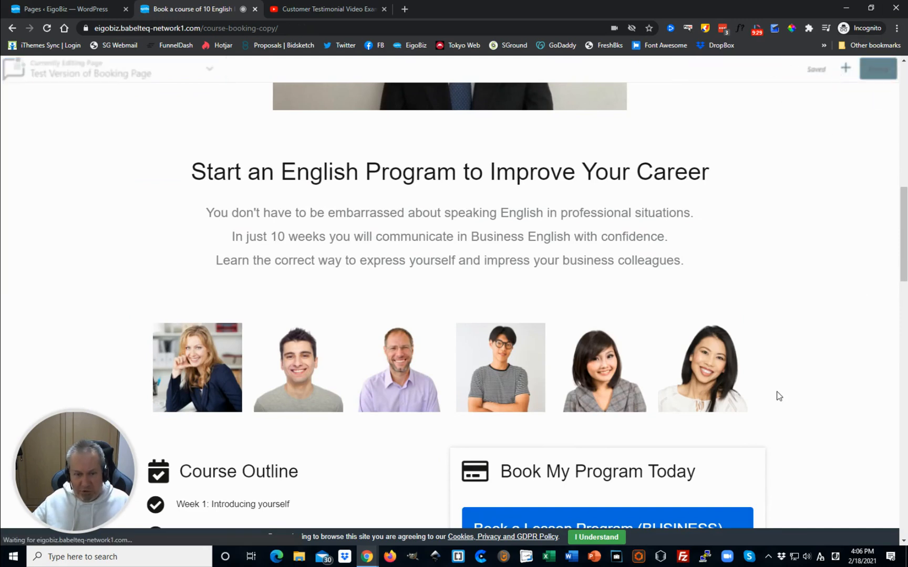
Step: Enlarge the striped-shirt man's photo on the published page, browse the following gallery photos in the lightbox and close it
{"action": "scroll", "coordinate": [422, 300], "scroll_direction": "down", "scroll_amount": 2}
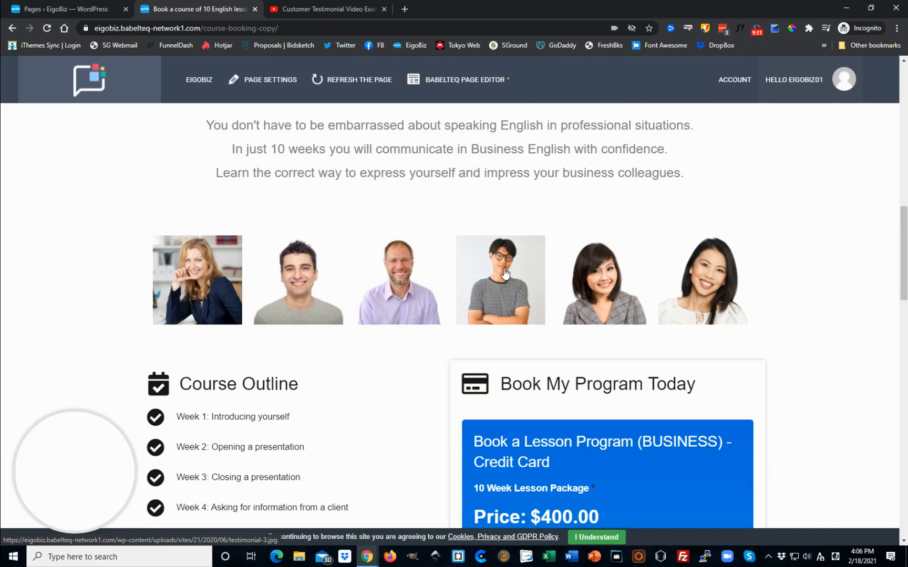
{"action": "left_click", "coordinate": [503, 271]}
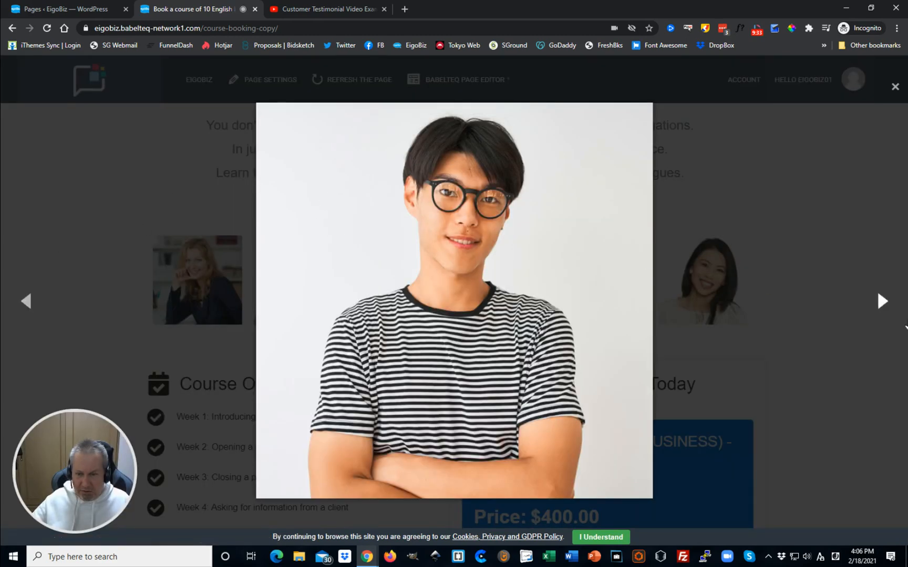
{"action": "left_click", "coordinate": [881, 303]}
{"action": "left_click", "coordinate": [880, 303]}
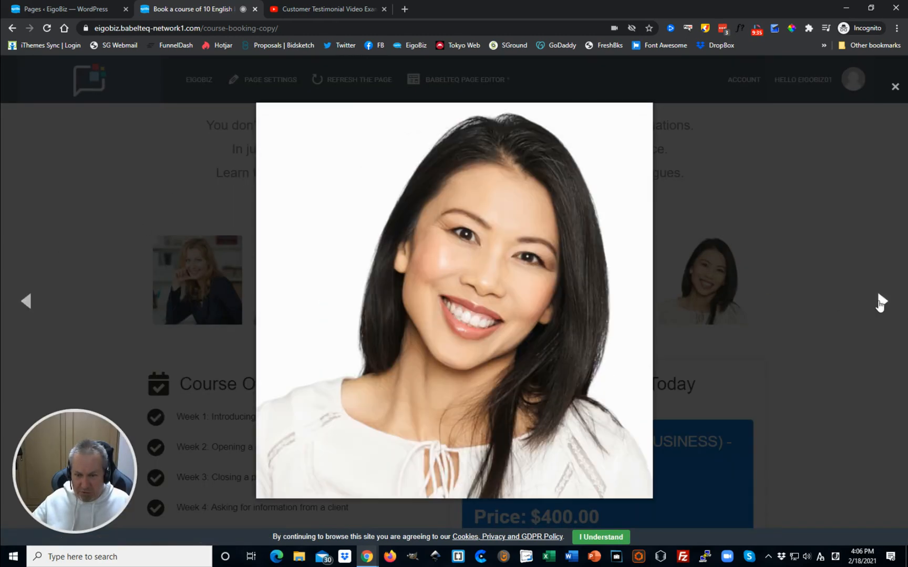
{"action": "left_click", "coordinate": [881, 303]}
{"action": "left_click", "coordinate": [772, 177]}
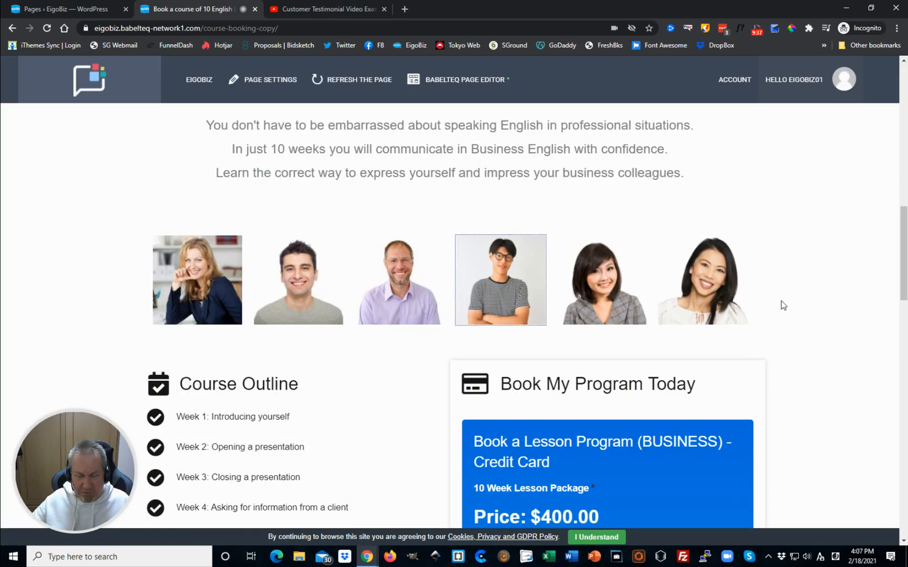
Step: Open the test booking page in the page editor and bring up the testimonial slider module's list of testimonials
{"action": "scroll", "coordinate": [845, 276], "scroll_direction": "down", "scroll_amount": 8}
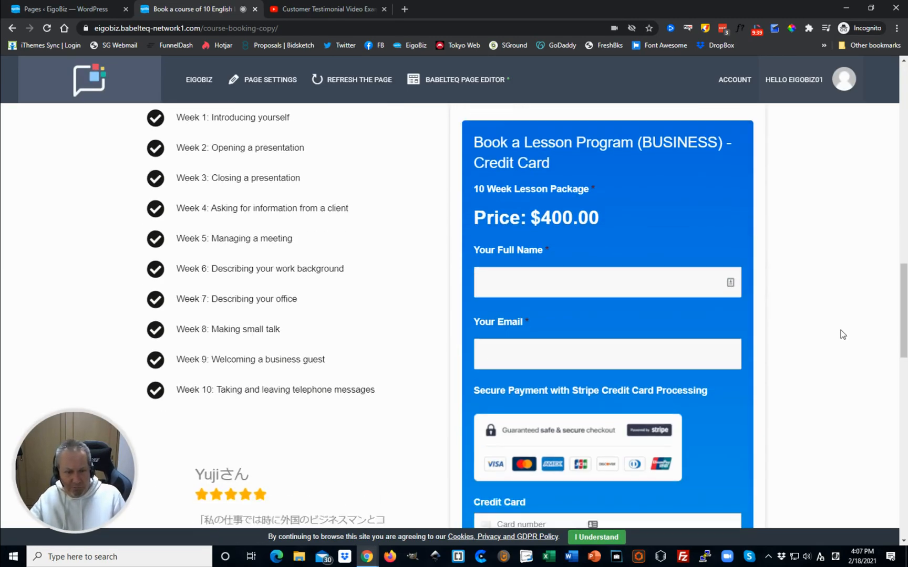
{"action": "scroll", "coordinate": [841, 327], "scroll_direction": "down", "scroll_amount": 3}
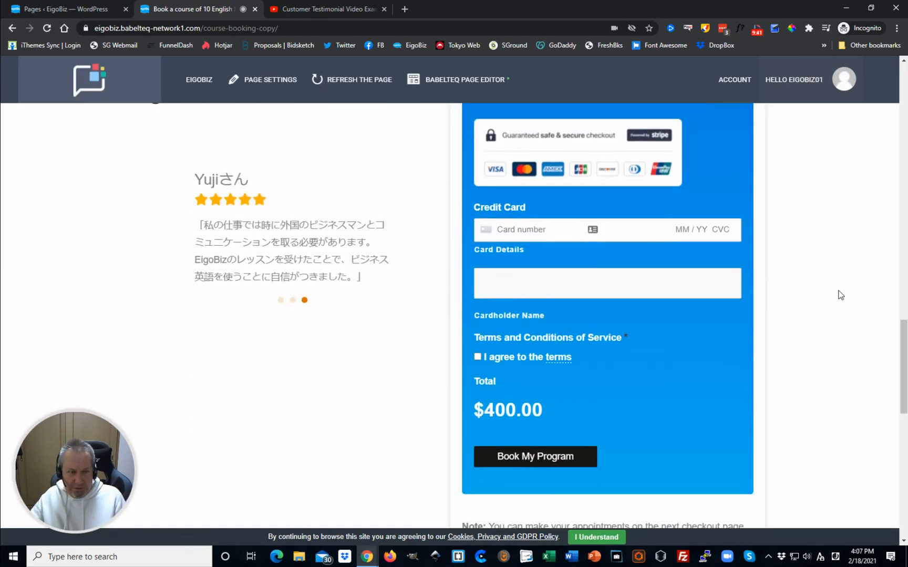
{"action": "scroll", "coordinate": [841, 295], "scroll_direction": "up", "scroll_amount": 2}
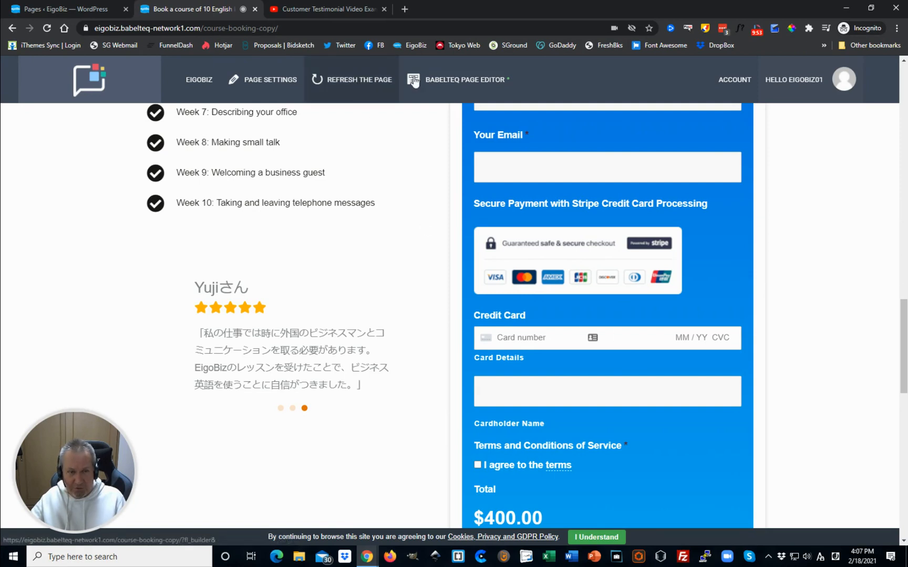
{"action": "left_click", "coordinate": [455, 79]}
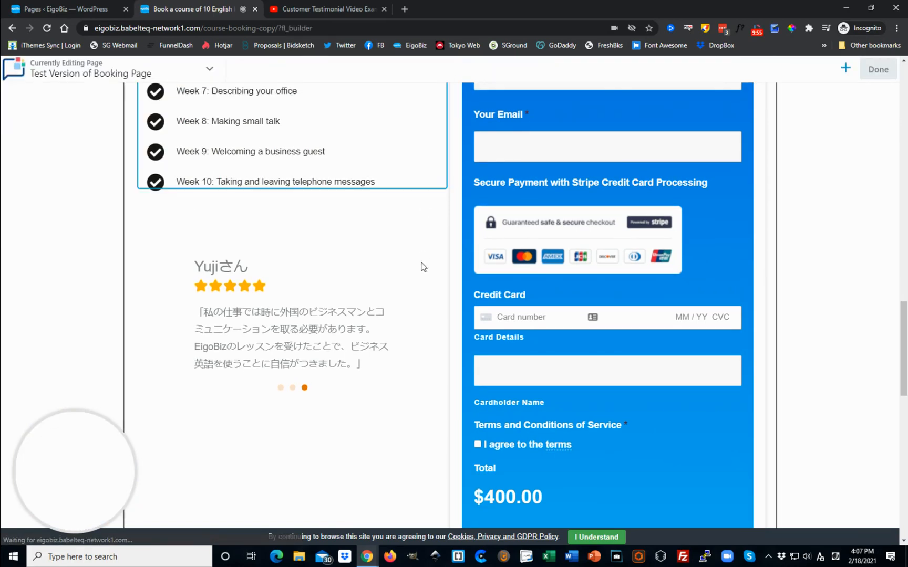
{"action": "left_click", "coordinate": [304, 336]}
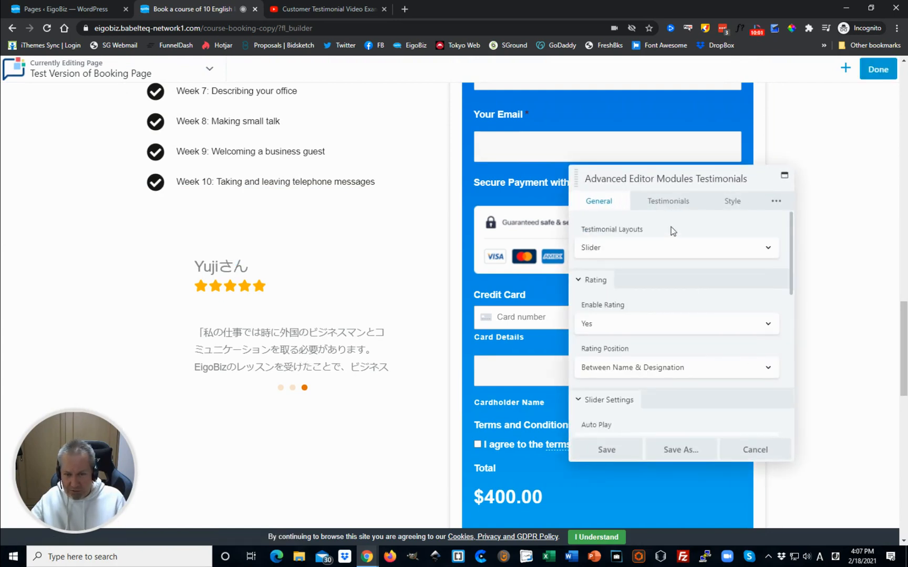
{"action": "left_click", "coordinate": [671, 204]}
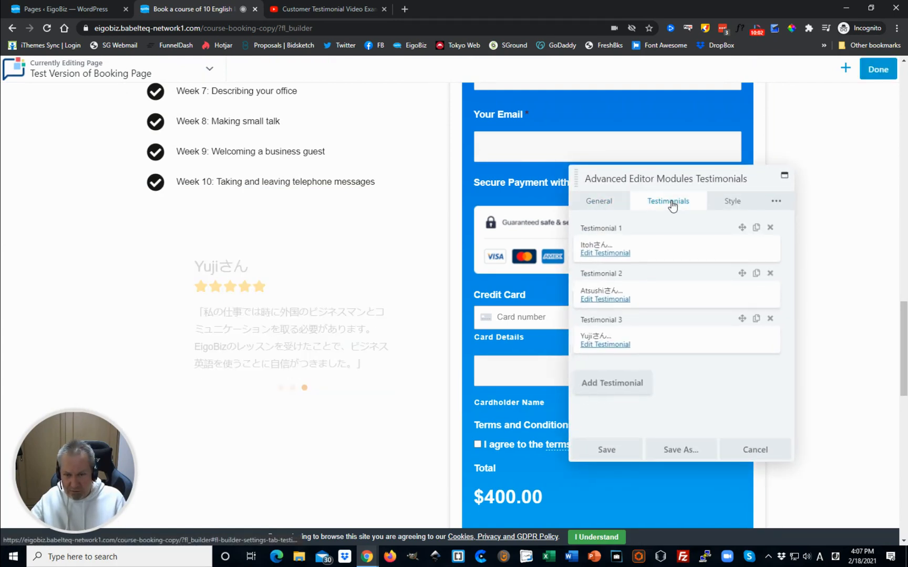
Step: Open the first testimonial for editing and start adding media at the end of its text
{"action": "left_click", "coordinate": [606, 254]}
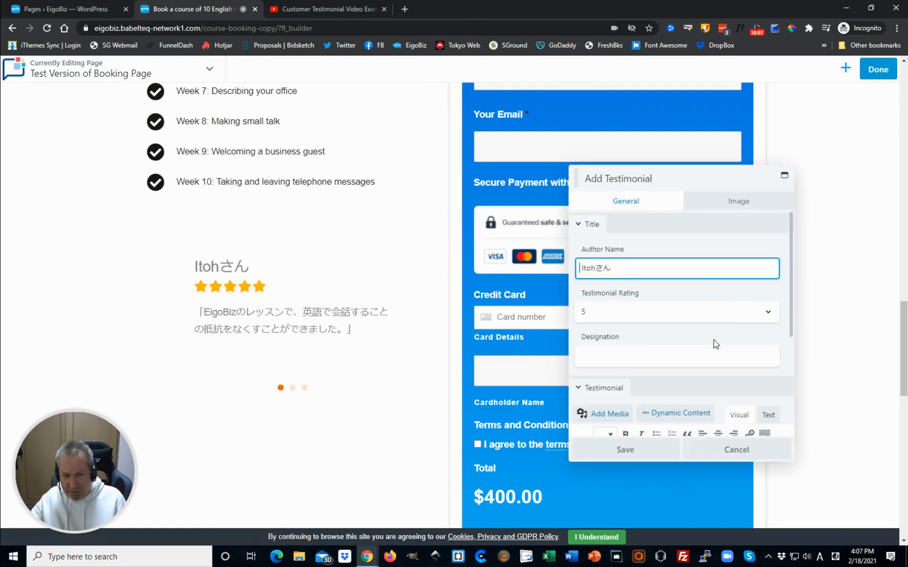
{"action": "scroll", "coordinate": [712, 343], "scroll_direction": "down", "scroll_amount": 1}
{"action": "scroll", "coordinate": [686, 331], "scroll_direction": "down", "scroll_amount": 2}
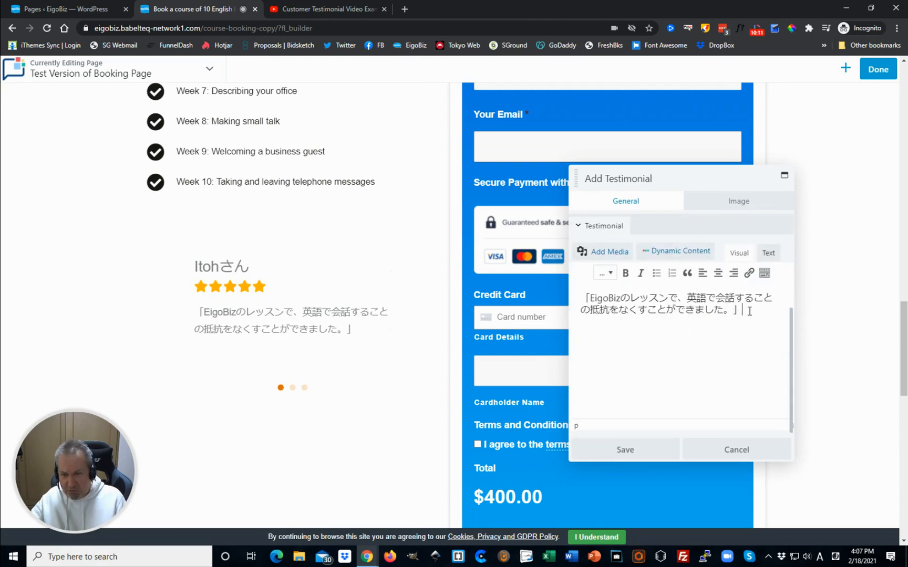
{"action": "left_click", "coordinate": [610, 253]}
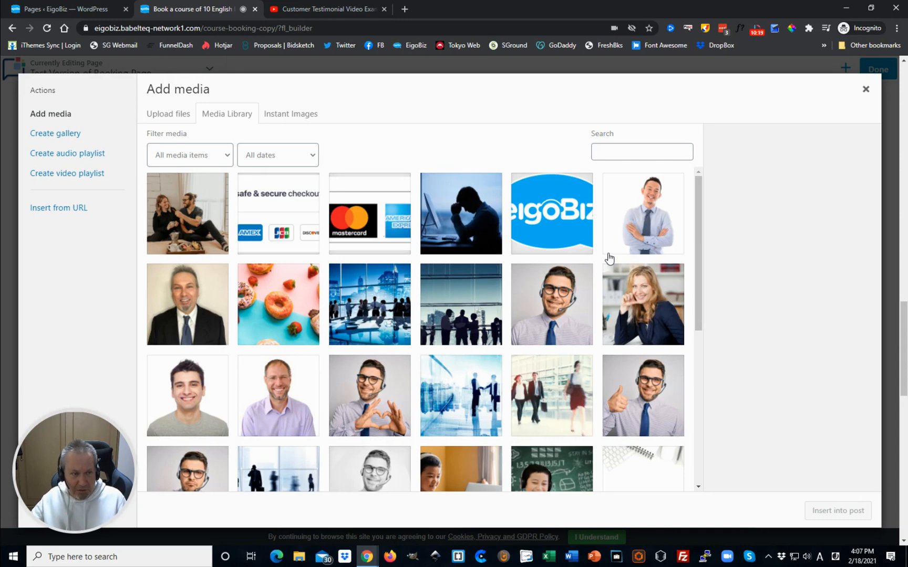
Step: Copy the web address of the open YouTube customer testimonial video and return to the booking page's media window
{"action": "left_click", "coordinate": [345, 10]}
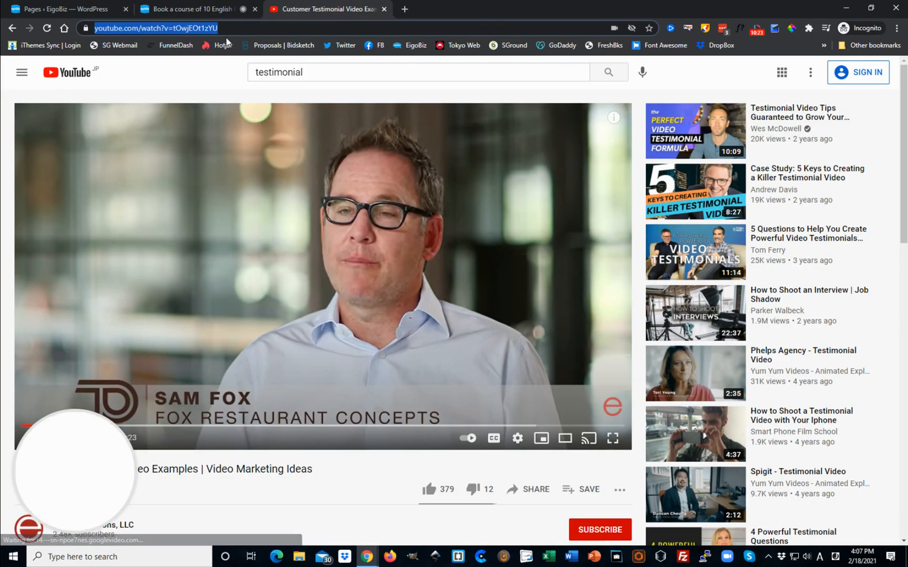
{"action": "left_click", "coordinate": [240, 29]}
{"action": "key", "text": "ctrl+c"}
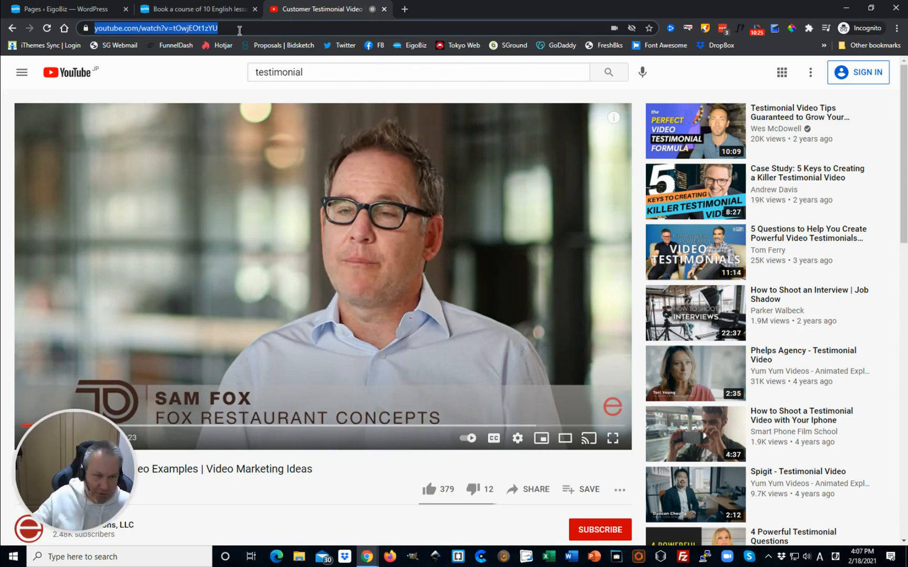
{"action": "left_click", "coordinate": [54, 8]}
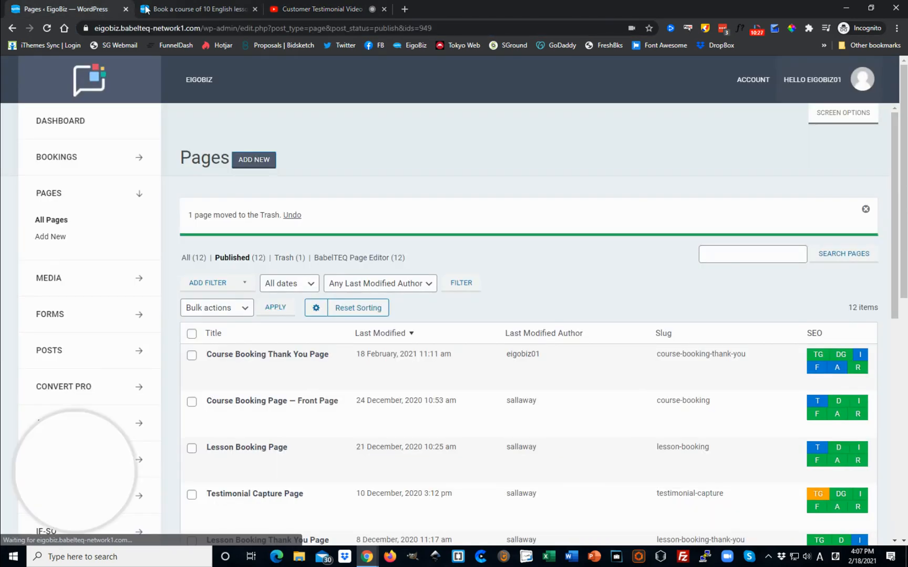
{"action": "left_click", "coordinate": [213, 10]}
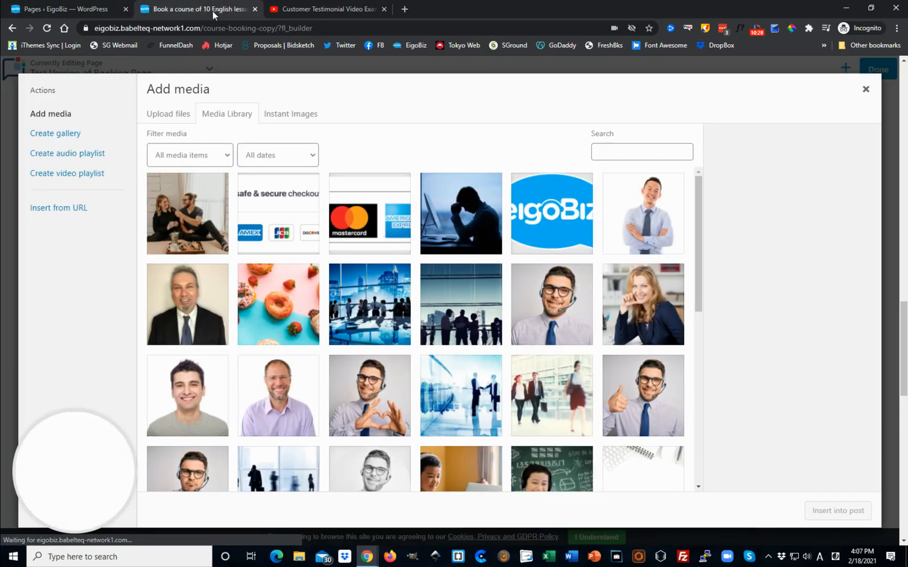
{"action": "left_click", "coordinate": [72, 220]}
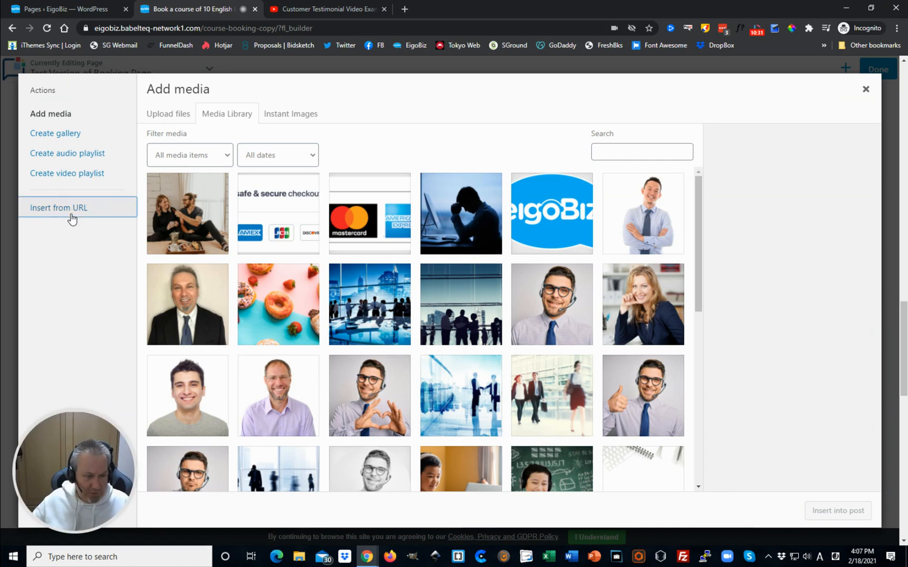
{"action": "left_click_drag", "start_coordinate": [204, 129], "coordinate": [168, 129]}
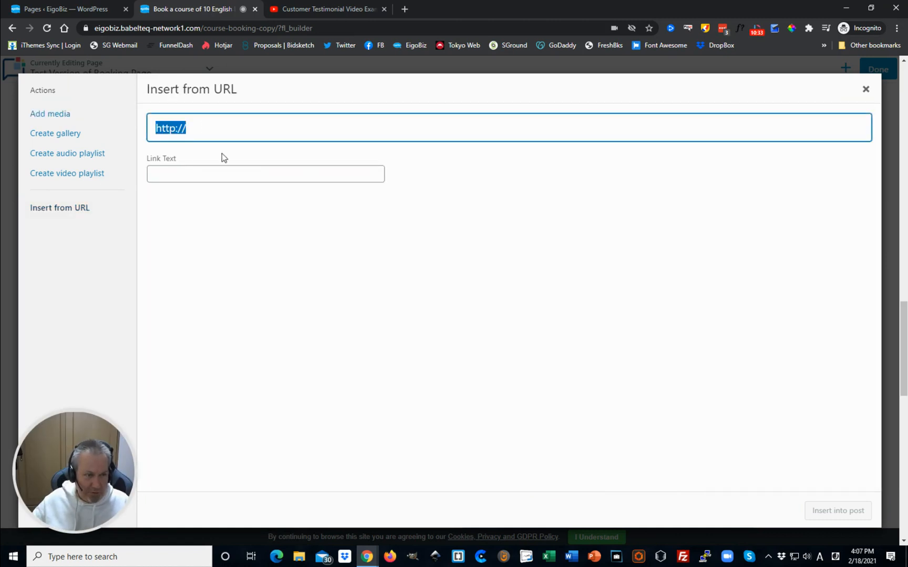
{"action": "key", "text": "ctrl+v"}
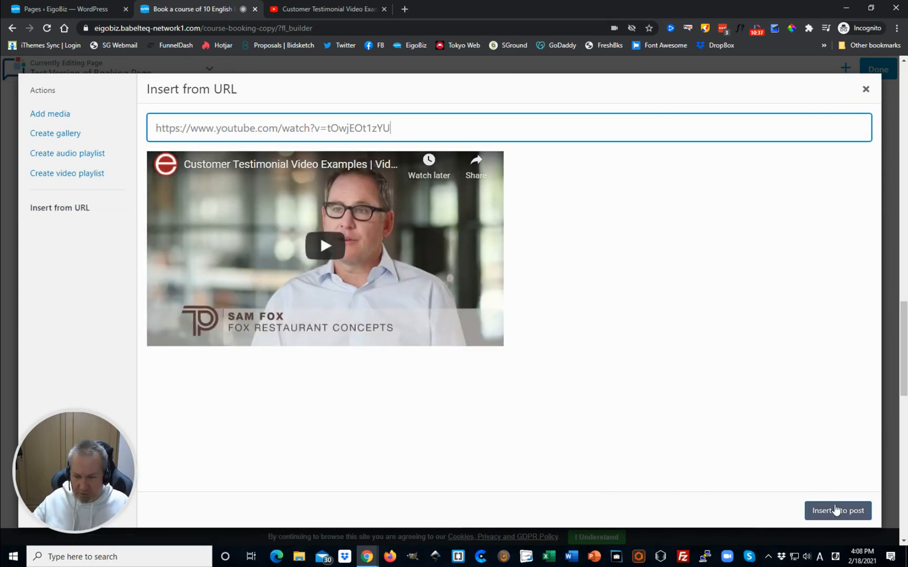
{"action": "left_click", "coordinate": [836, 510]}
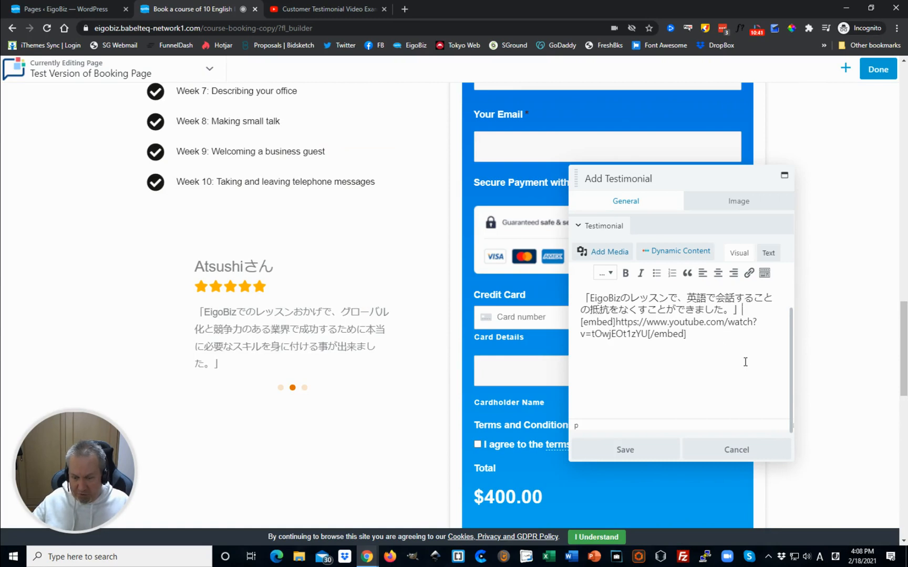
Step: Add two line breaks between the quote and the video embed, then save the testimonial and the slider module
{"action": "key", "text": "Return"}
{"action": "key", "text": "Return"}
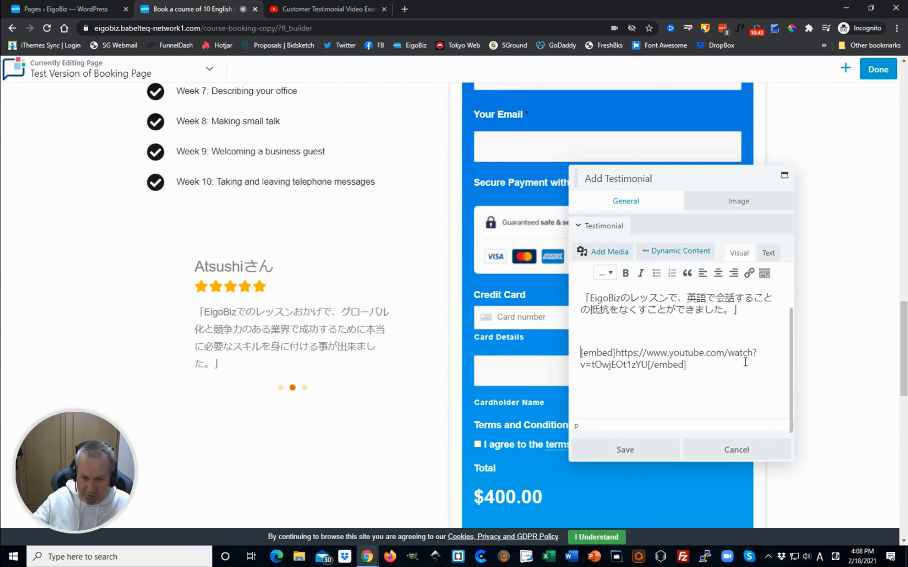
{"action": "left_click", "coordinate": [640, 451]}
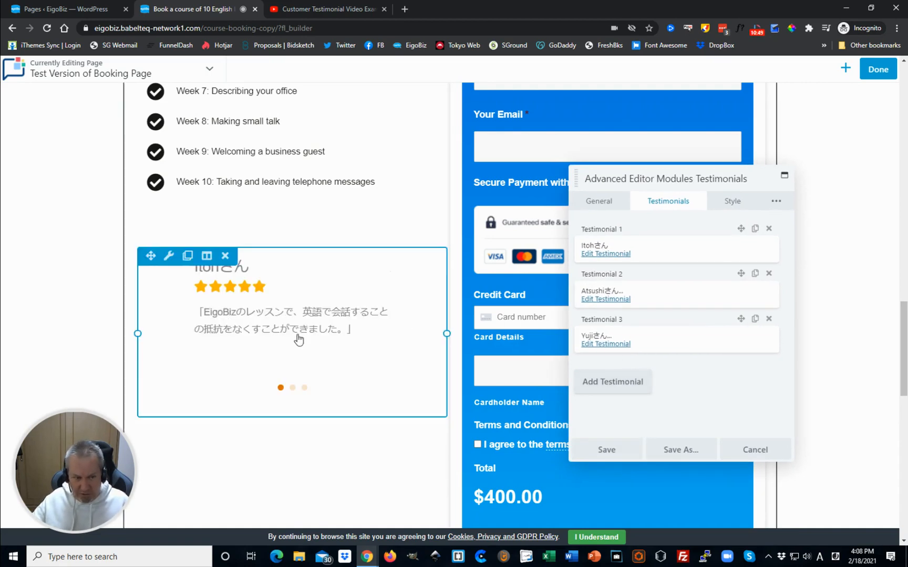
{"action": "left_click", "coordinate": [608, 450]}
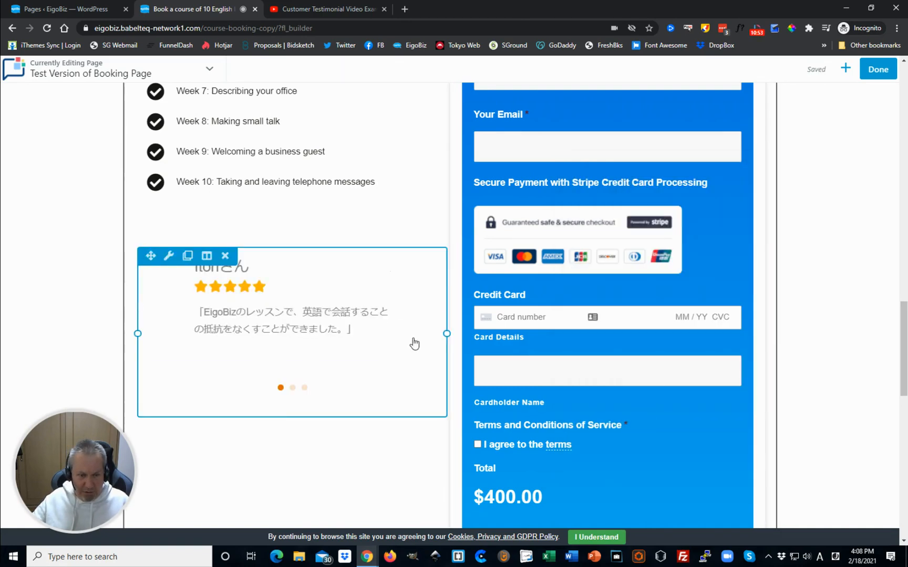
Step: Reopen and save the testimonial slider module once more, then finish editing and publish the page
{"action": "left_click", "coordinate": [257, 281]}
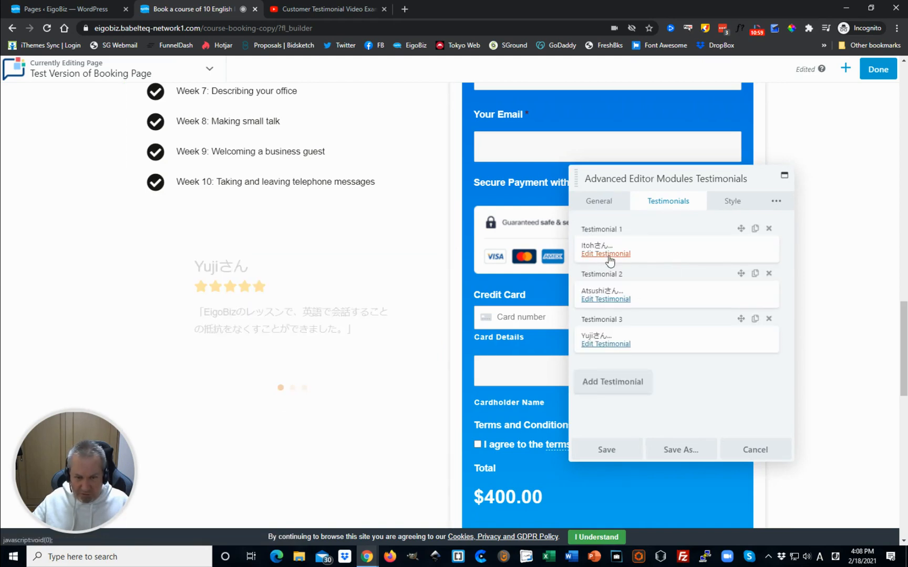
{"action": "left_click", "coordinate": [627, 454]}
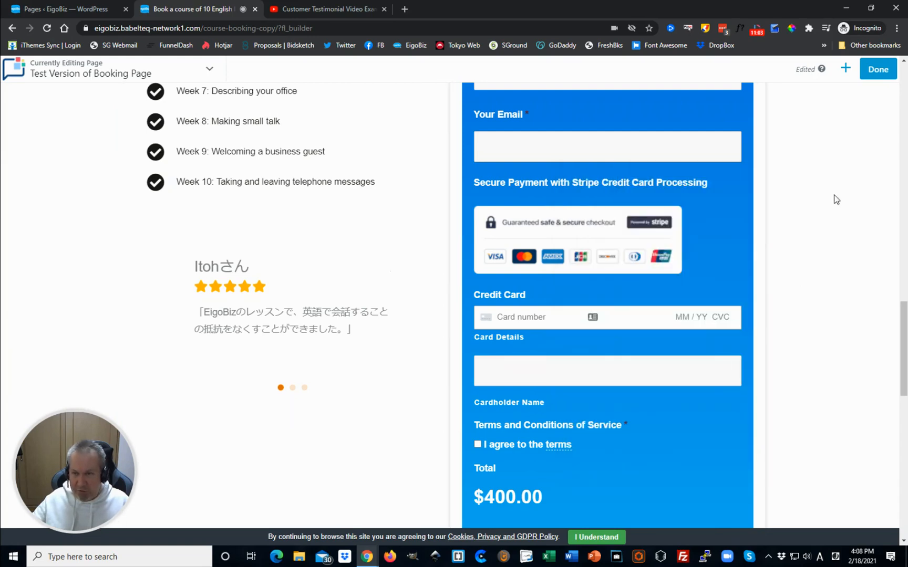
{"action": "left_click", "coordinate": [883, 73]}
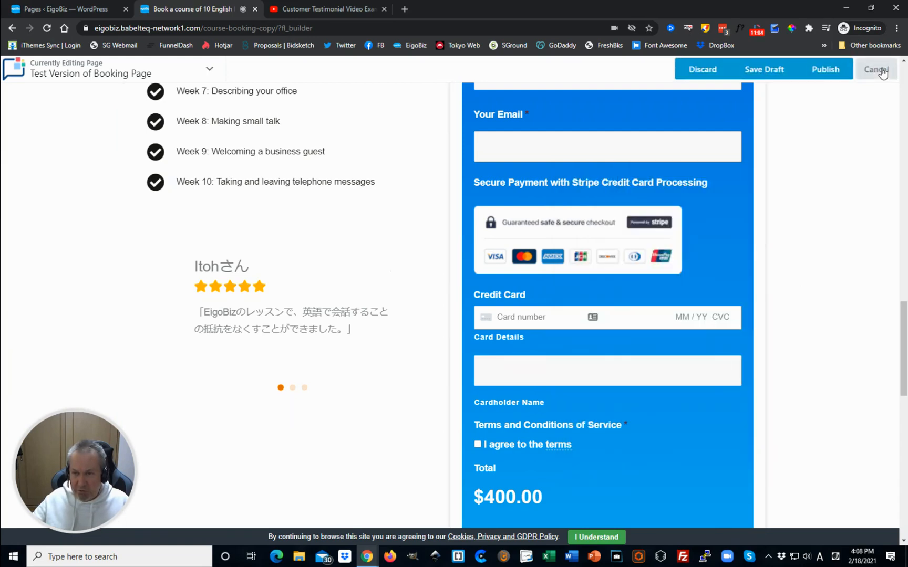
{"action": "left_click", "coordinate": [825, 73]}
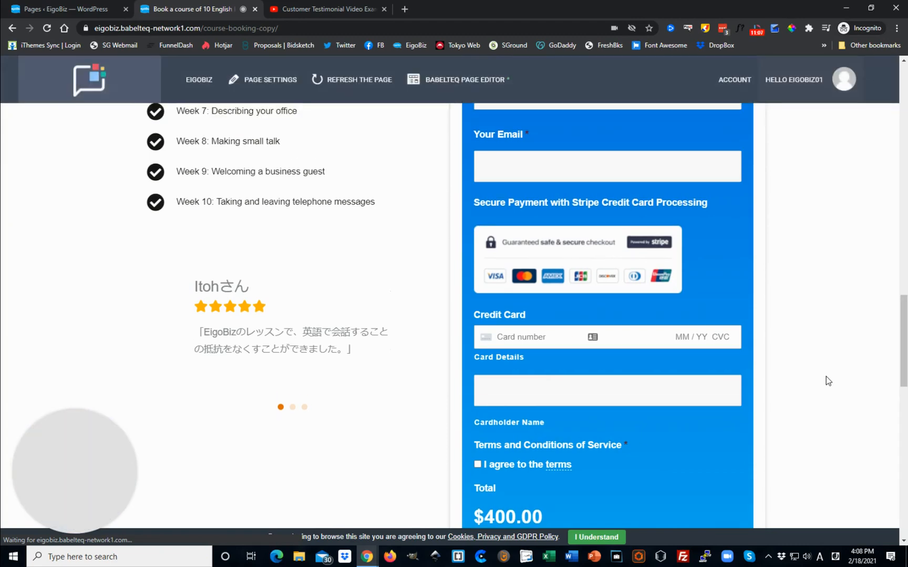
Step: Refresh the published page, find the testimonial slider and briefly play the embedded video before pausing it
{"action": "scroll", "coordinate": [817, 391], "scroll_direction": "up", "scroll_amount": 15}
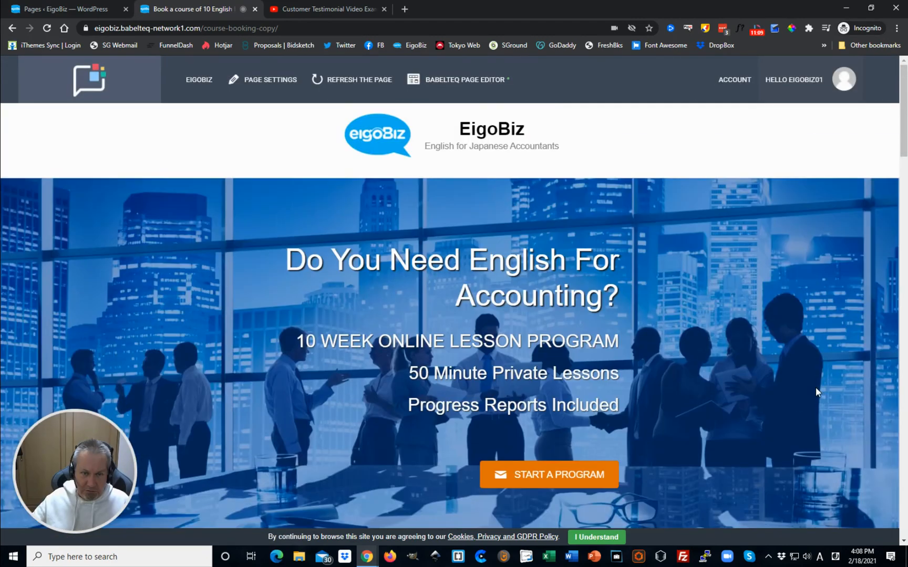
{"action": "left_click", "coordinate": [367, 81]}
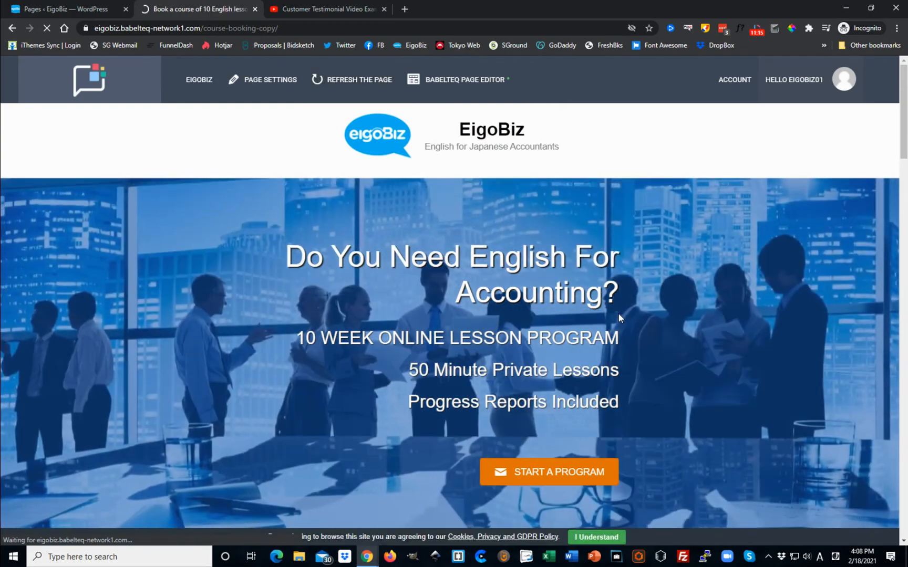
{"action": "scroll", "coordinate": [588, 321], "scroll_direction": "down", "scroll_amount": 1}
{"action": "scroll", "coordinate": [560, 328], "scroll_direction": "down", "scroll_amount": 20}
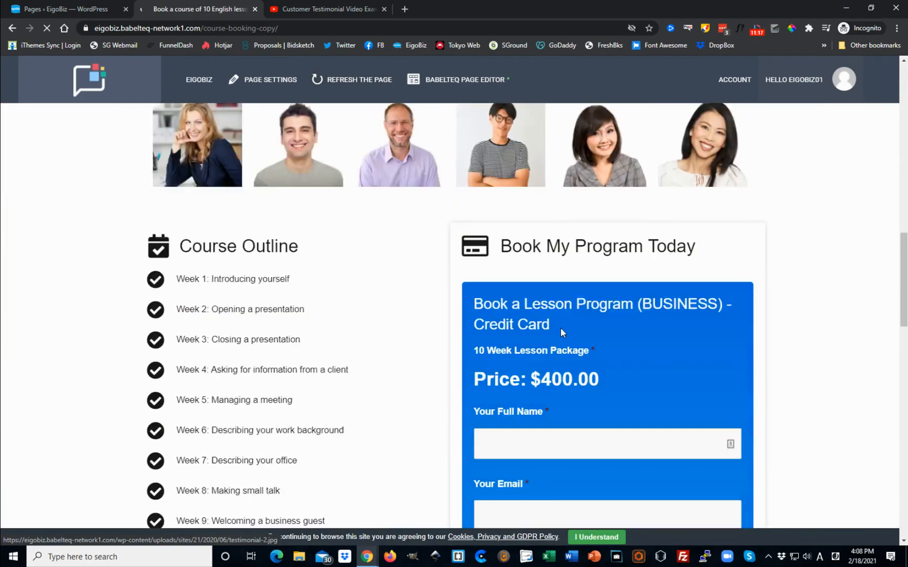
{"action": "scroll", "coordinate": [480, 304], "scroll_direction": "down", "scroll_amount": 4}
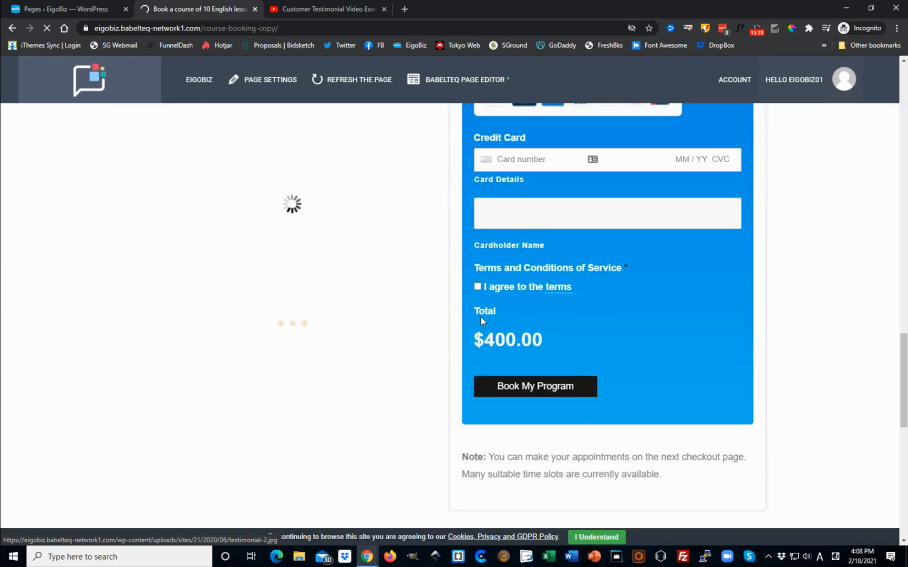
{"action": "scroll", "coordinate": [411, 312], "scroll_direction": "up", "scroll_amount": 2}
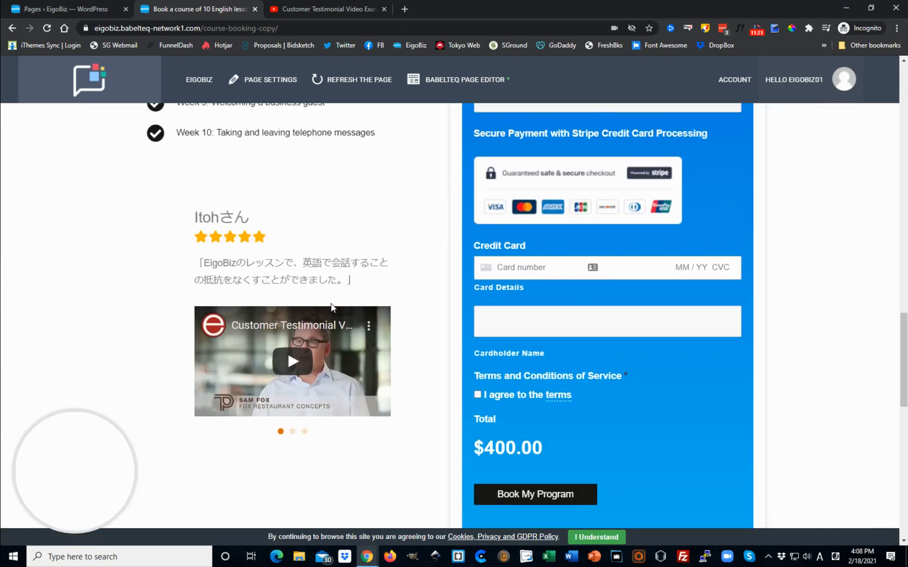
{"action": "left_click", "coordinate": [302, 359]}
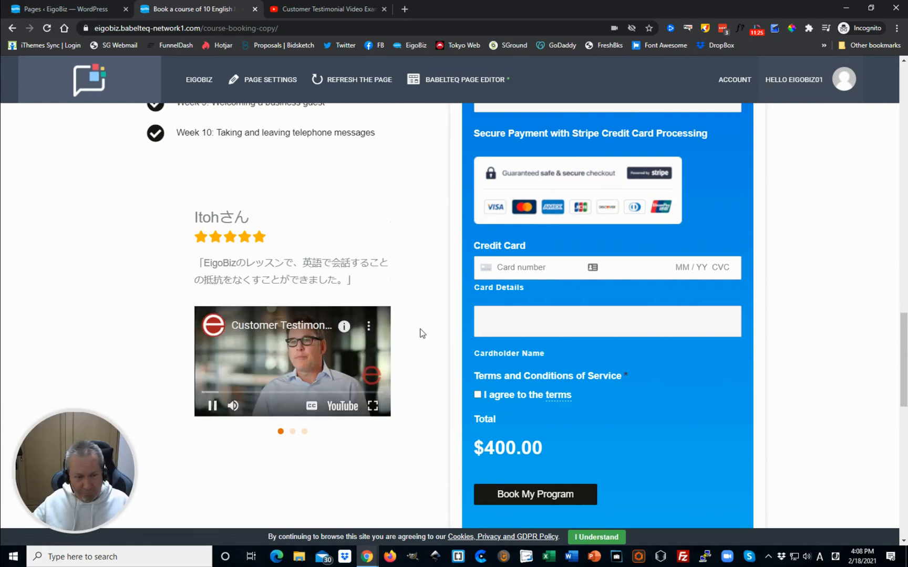
{"action": "left_click", "coordinate": [215, 407]}
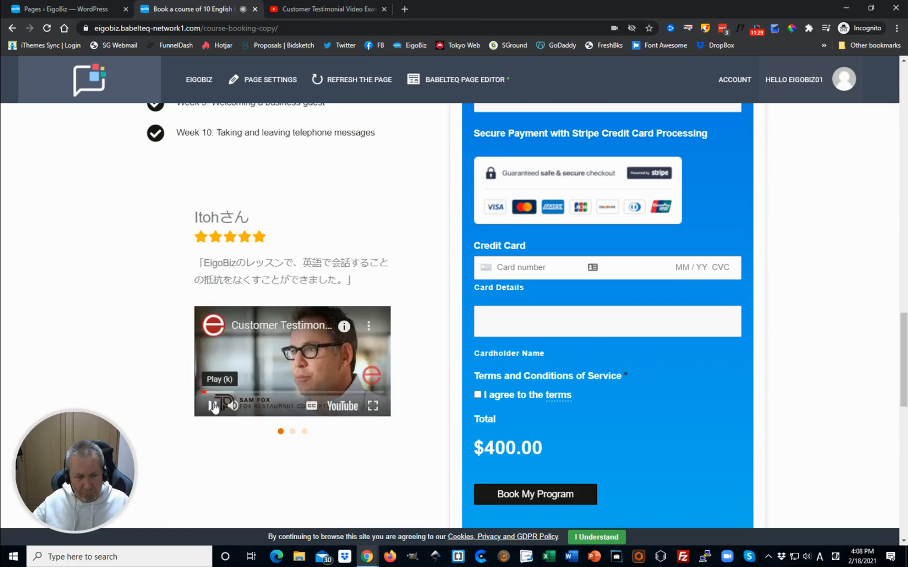
{"action": "scroll", "coordinate": [431, 235], "scroll_direction": "up", "scroll_amount": 4}
{"action": "scroll", "coordinate": [389, 331], "scroll_direction": "up", "scroll_amount": 4}
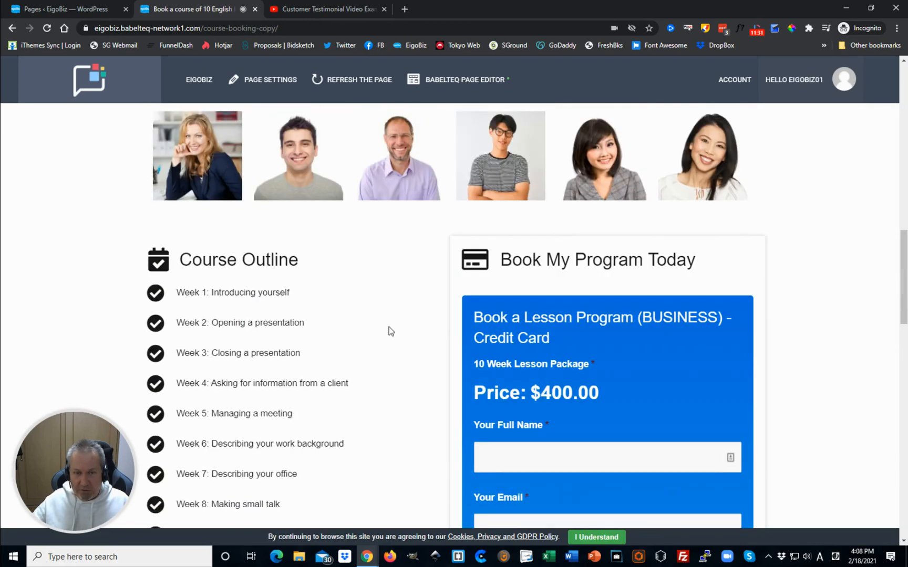
{"action": "scroll", "coordinate": [389, 330], "scroll_direction": "up", "scroll_amount": 12}
{"action": "scroll", "coordinate": [732, 274], "scroll_direction": "up", "scroll_amount": 4}
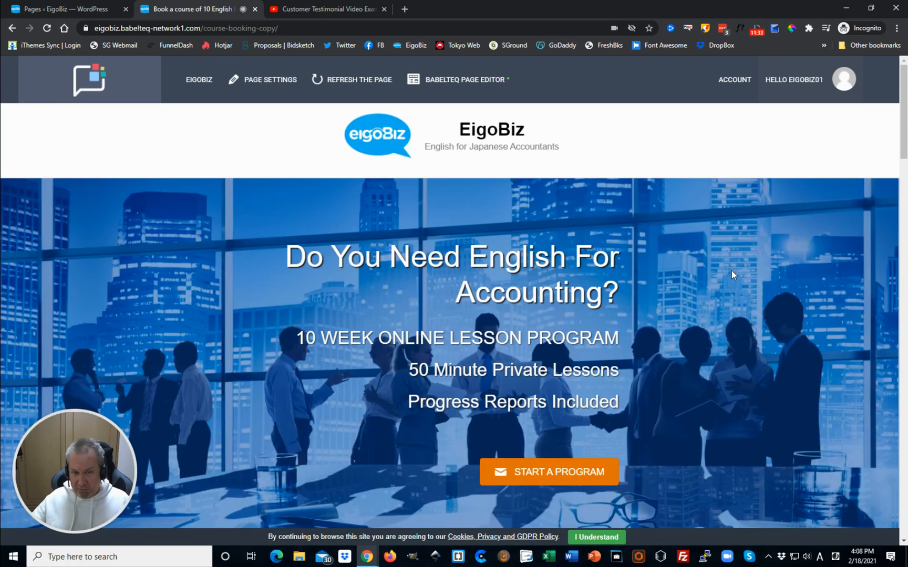
{"action": "scroll", "coordinate": [520, 243], "scroll_direction": "down", "scroll_amount": 4}
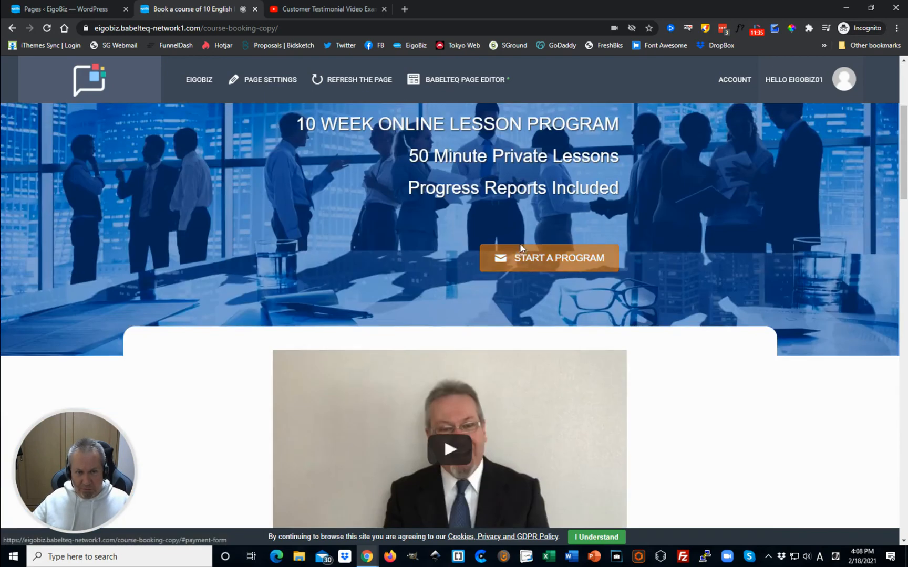
{"action": "scroll", "coordinate": [548, 256], "scroll_direction": "up", "scroll_amount": 4}
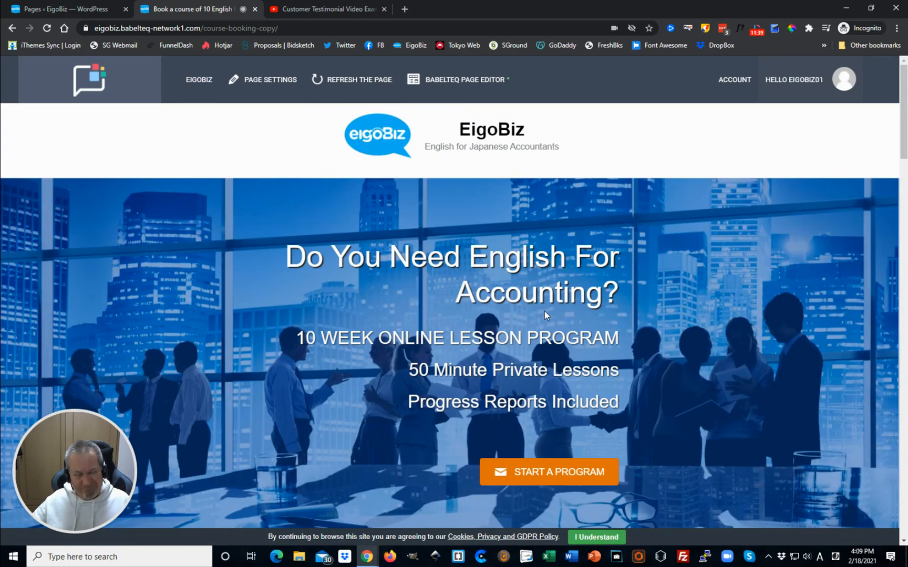
Step: Open the course booking page in the page editor, preview the first listed February 18 revision and look through it
{"action": "scroll", "coordinate": [596, 302], "scroll_direction": "down", "scroll_amount": 5}
{"action": "scroll", "coordinate": [536, 266], "scroll_direction": "up", "scroll_amount": 5}
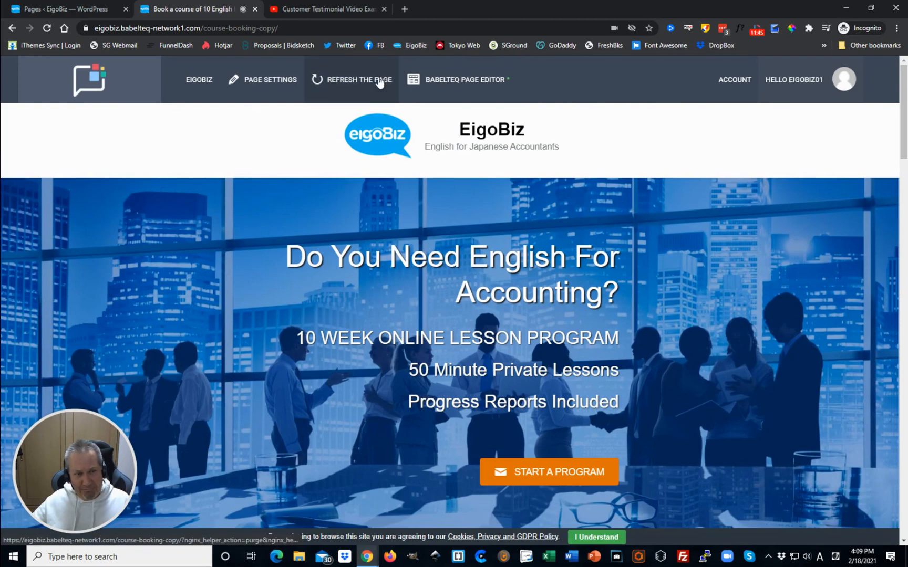
{"action": "left_click", "coordinate": [457, 84]}
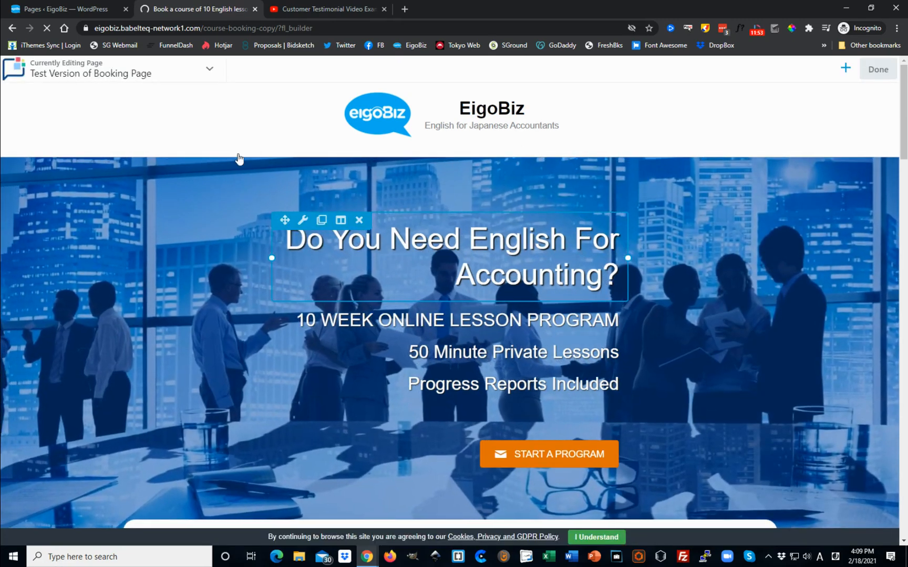
{"action": "left_click", "coordinate": [197, 77]}
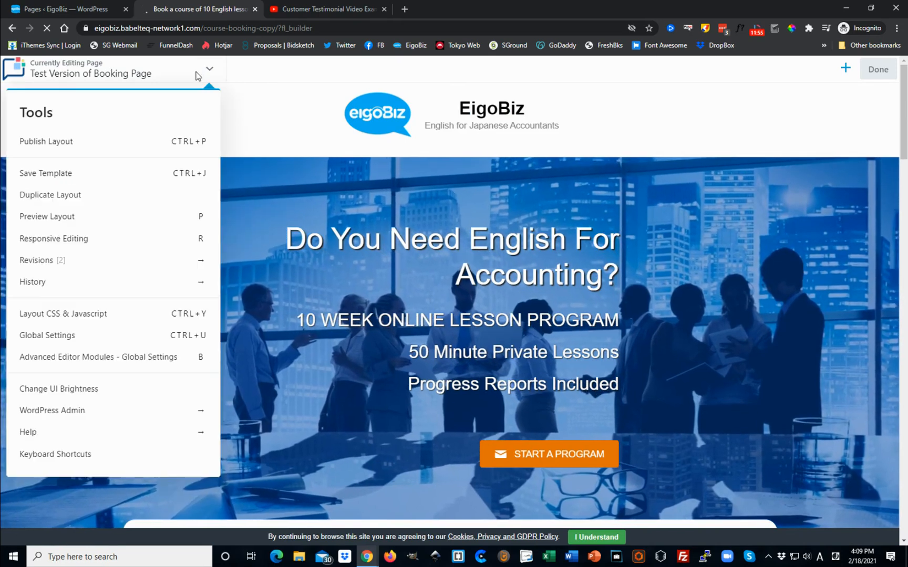
{"action": "left_click", "coordinate": [97, 258]}
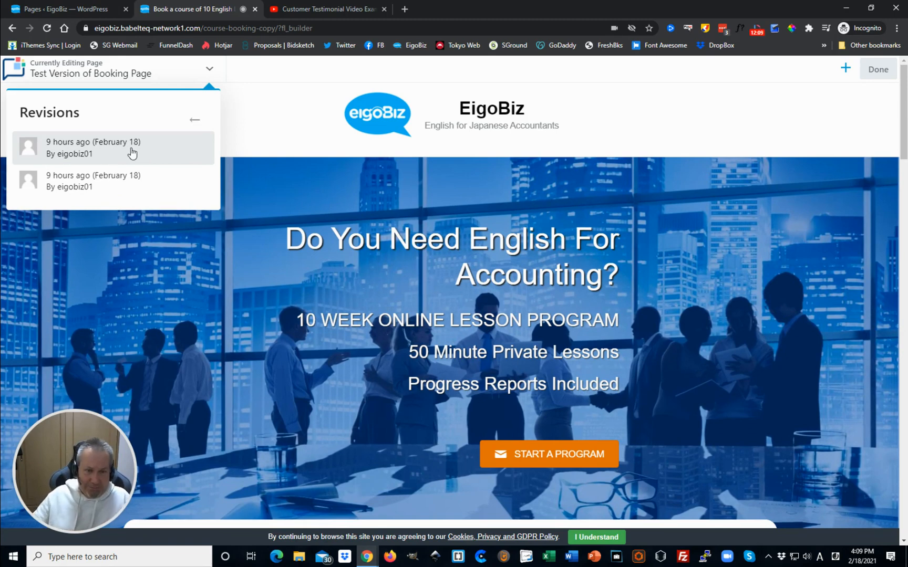
{"action": "left_click", "coordinate": [88, 152]}
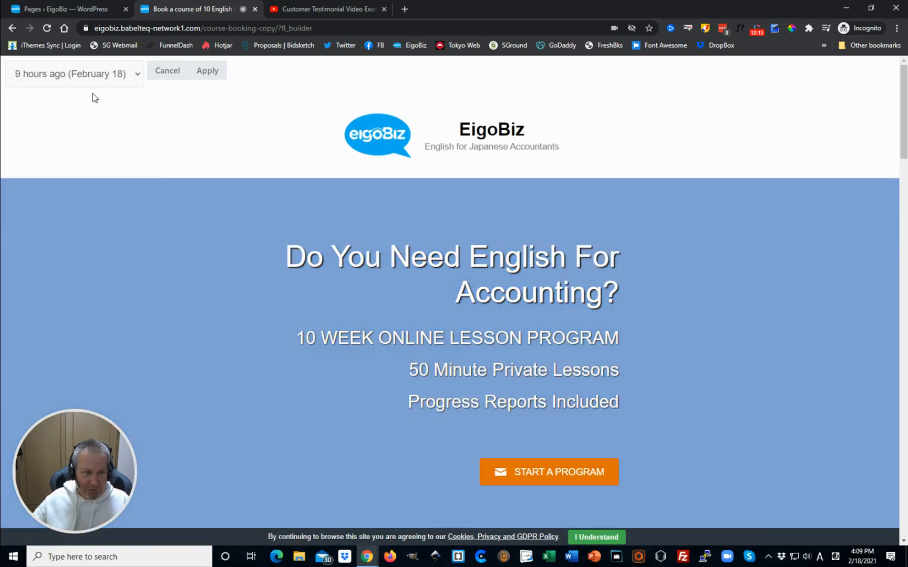
{"action": "scroll", "coordinate": [572, 324], "scroll_direction": "down", "scroll_amount": 2}
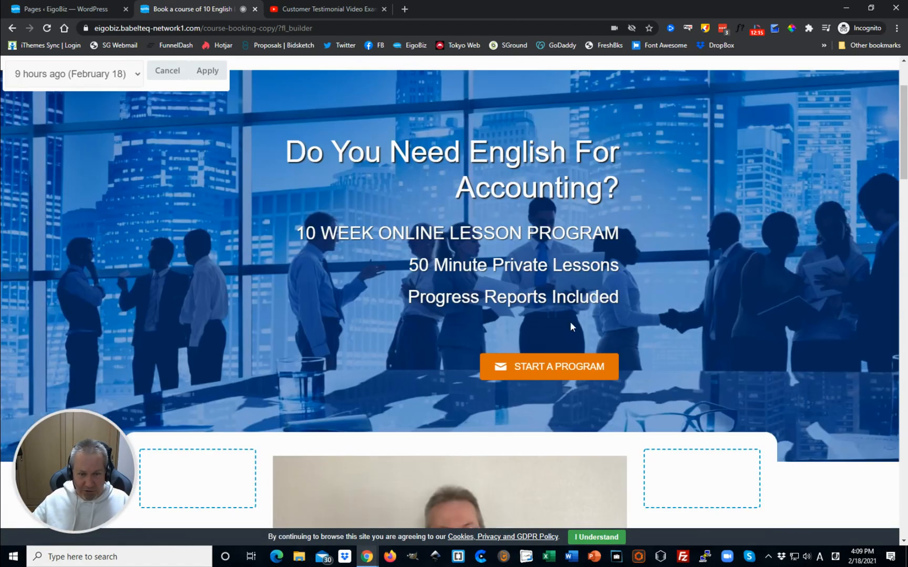
{"action": "scroll", "coordinate": [572, 326], "scroll_direction": "down", "scroll_amount": 13}
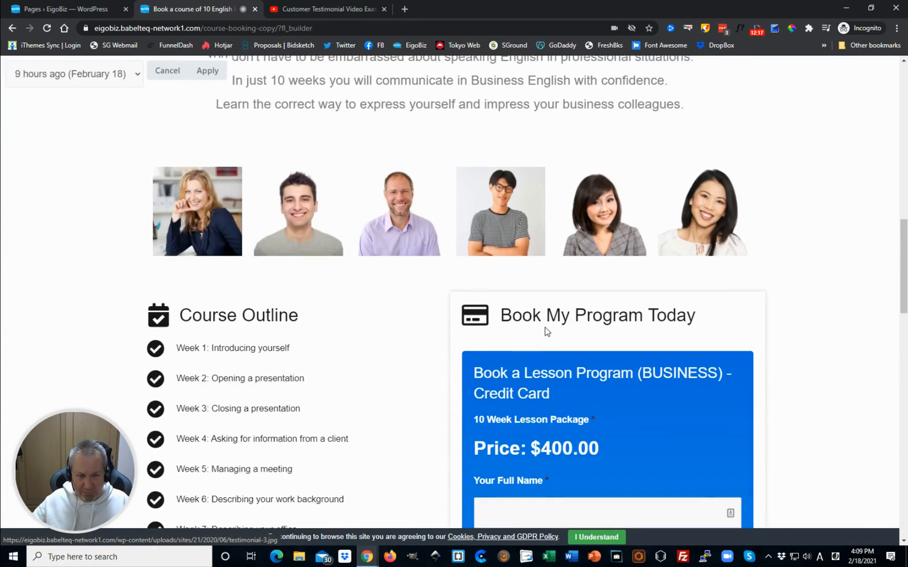
{"action": "scroll", "coordinate": [545, 331], "scroll_direction": "down", "scroll_amount": 10}
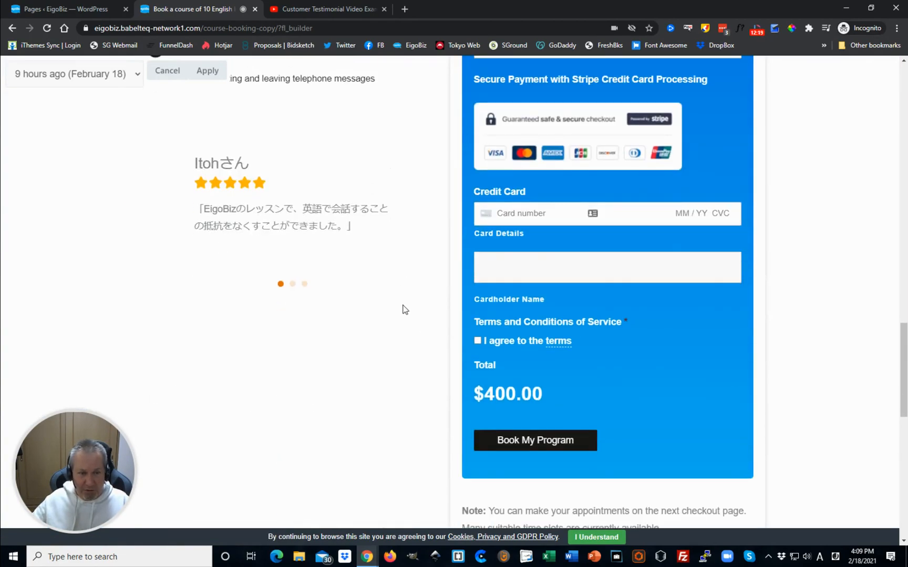
{"action": "scroll", "coordinate": [322, 320], "scroll_direction": "up", "scroll_amount": 18}
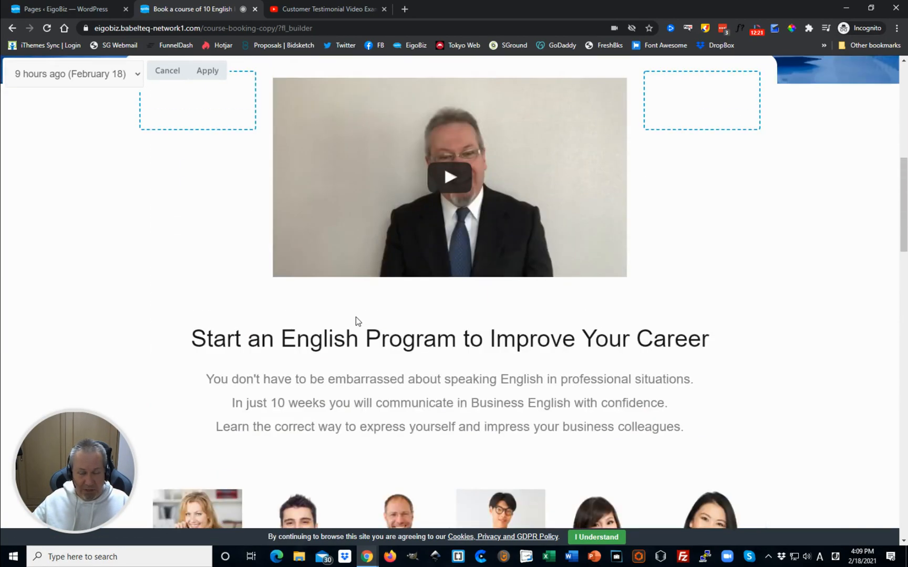
{"action": "scroll", "coordinate": [355, 317], "scroll_direction": "up", "scroll_amount": 9}
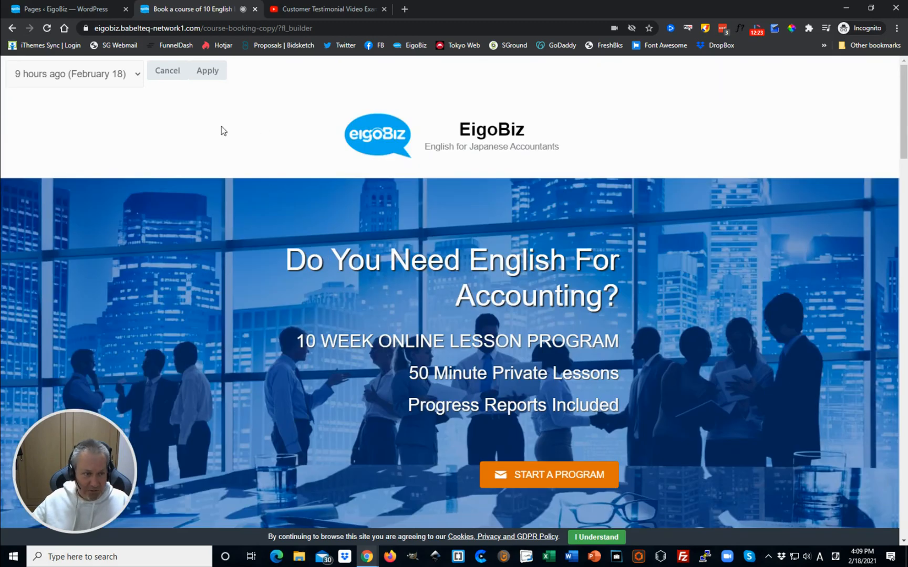
Step: Switch the preview to the second February 18 revision and look through it down to the booking form
{"action": "left_click", "coordinate": [81, 81]}
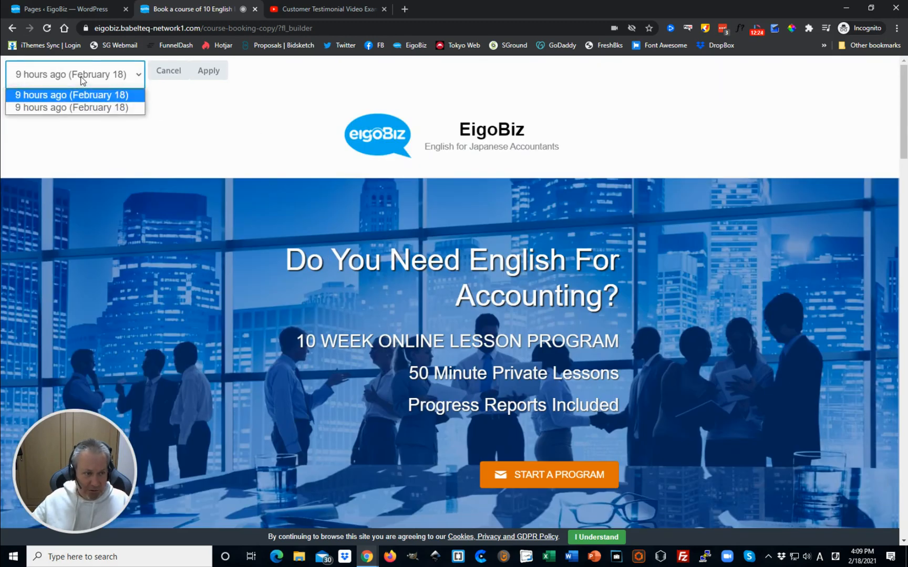
{"action": "left_click", "coordinate": [109, 109]}
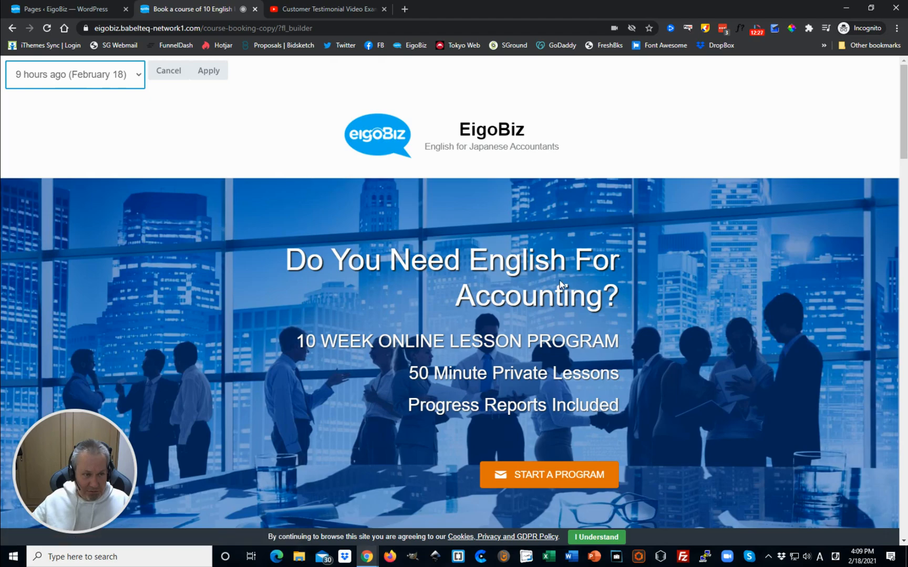
{"action": "scroll", "coordinate": [703, 349], "scroll_direction": "down", "scroll_amount": 10}
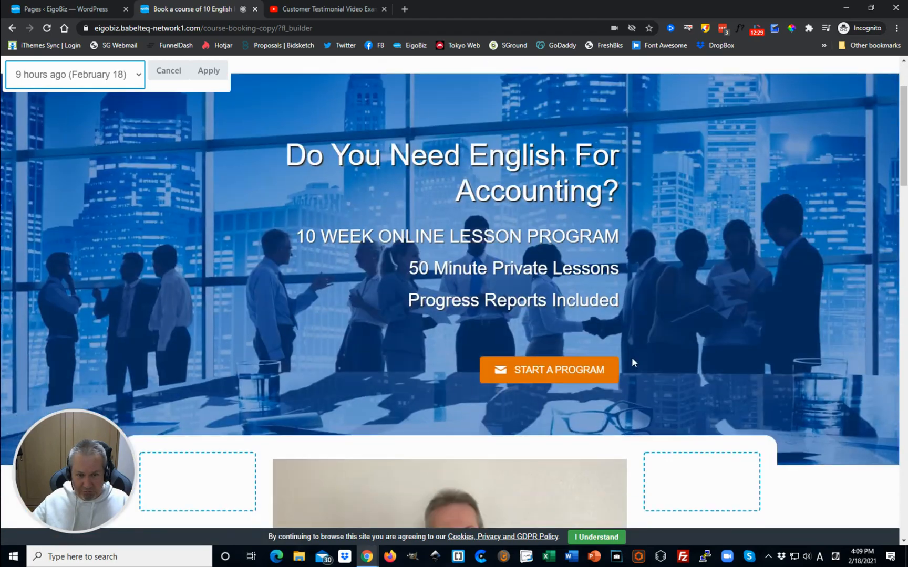
{"action": "scroll", "coordinate": [615, 363], "scroll_direction": "down", "scroll_amount": 18}
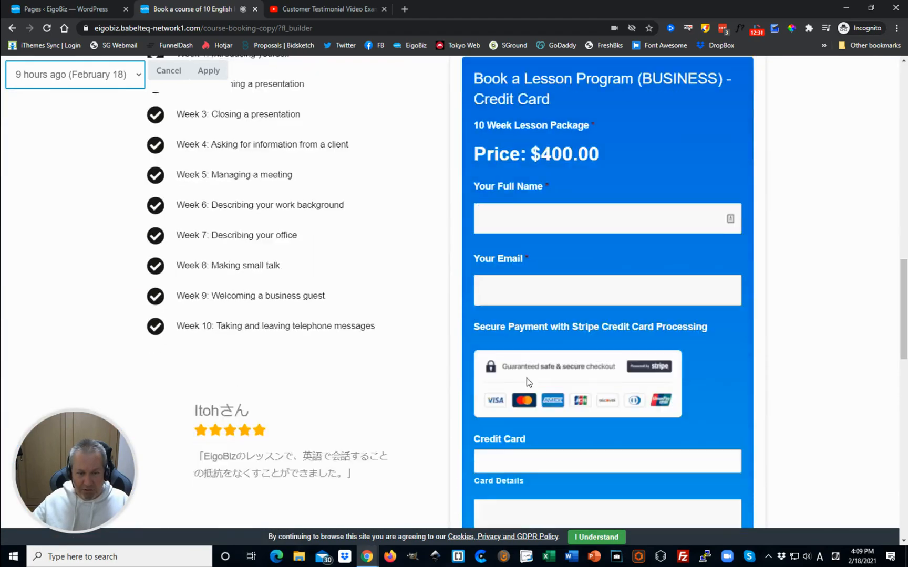
{"action": "scroll", "coordinate": [488, 382], "scroll_direction": "up", "scroll_amount": 15}
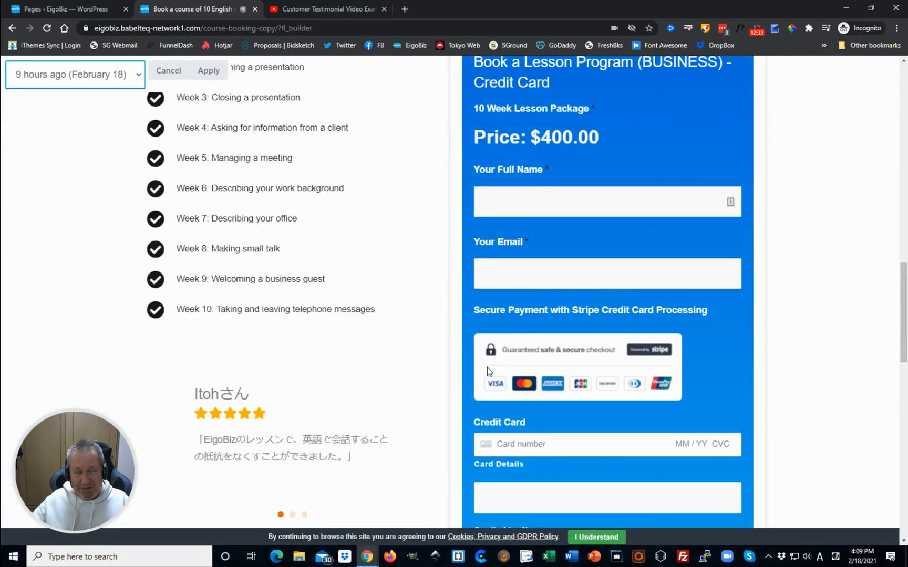
{"action": "scroll", "coordinate": [510, 340], "scroll_direction": "up", "scroll_amount": 9}
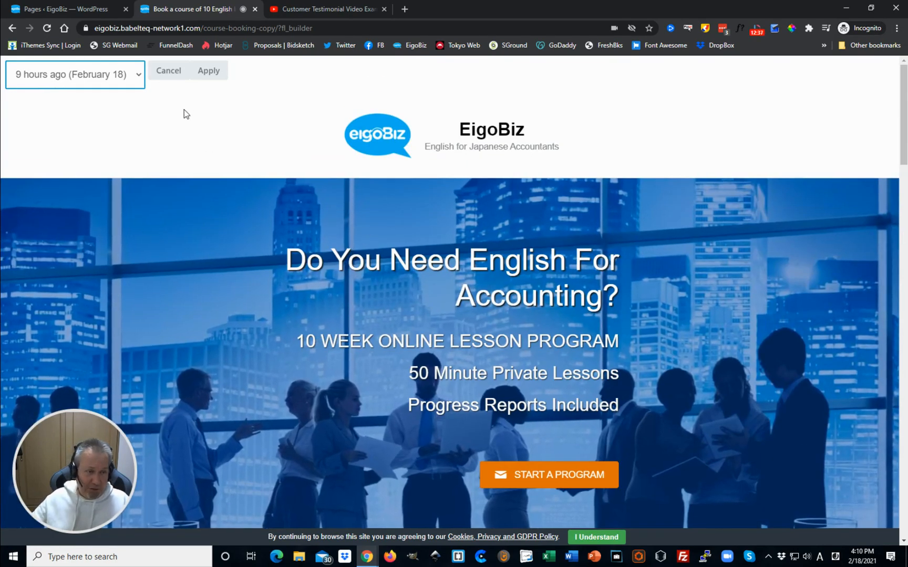
Step: Apply the previewed second revision to the page and look over the restored layout
{"action": "left_click", "coordinate": [210, 73]}
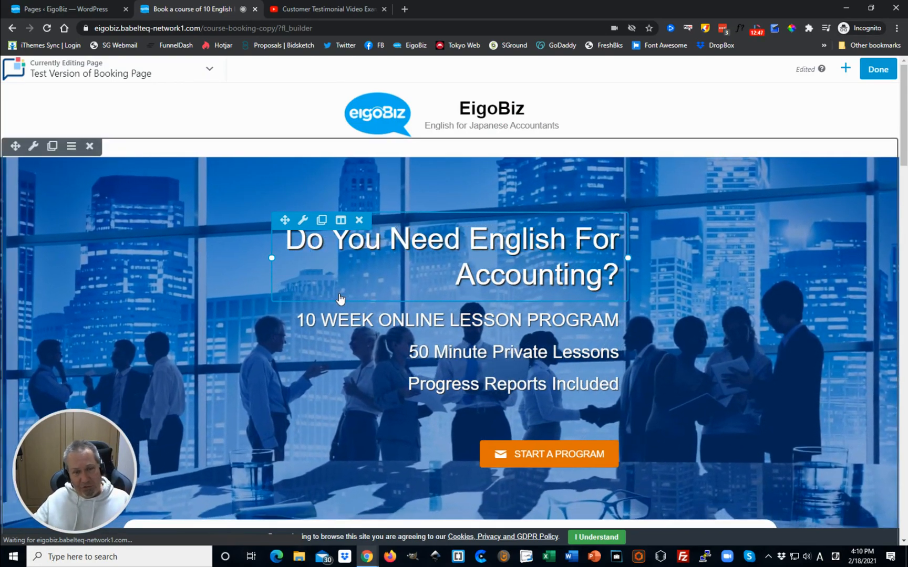
{"action": "scroll", "coordinate": [685, 379], "scroll_direction": "down", "scroll_amount": 5}
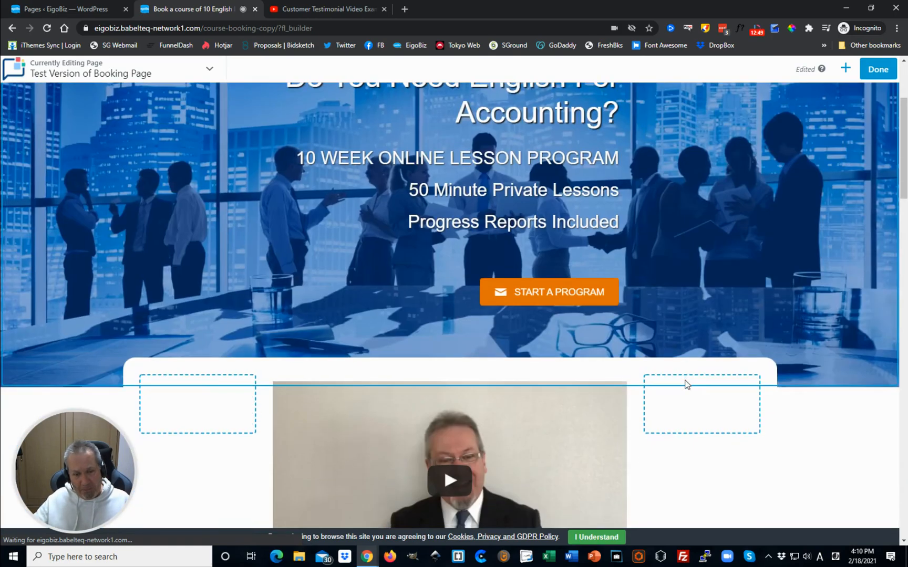
{"action": "scroll", "coordinate": [727, 401], "scroll_direction": "down", "scroll_amount": 15}
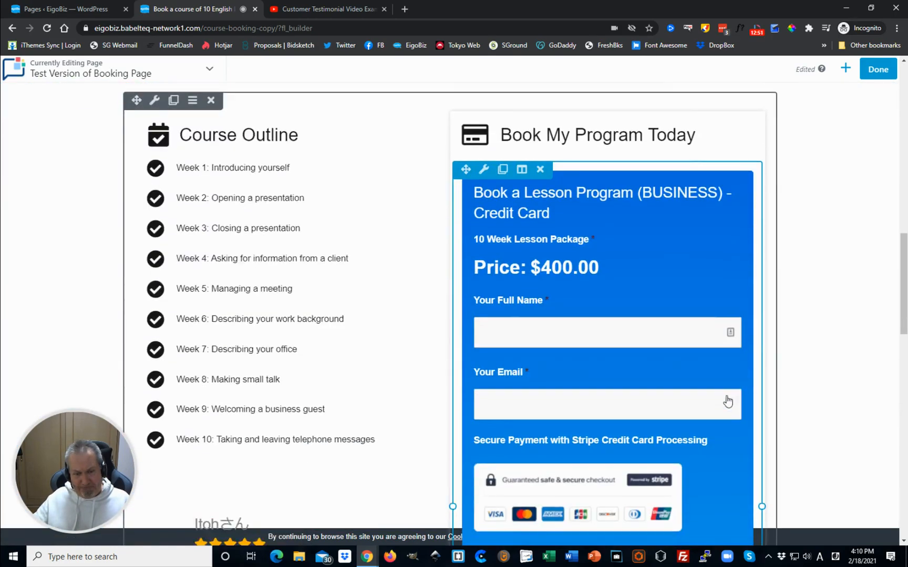
{"action": "scroll", "coordinate": [728, 400], "scroll_direction": "down", "scroll_amount": 4}
{"action": "scroll", "coordinate": [578, 375], "scroll_direction": "up", "scroll_amount": 14}
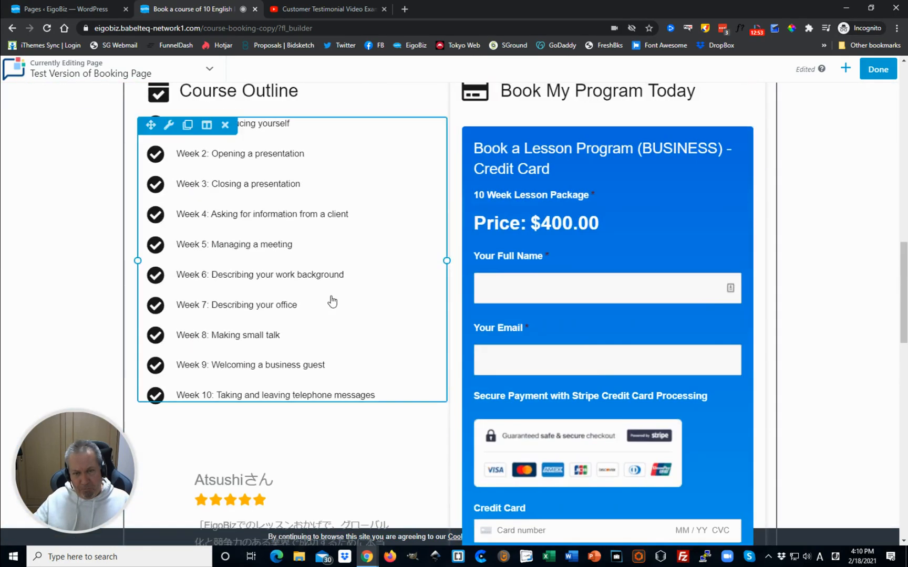
{"action": "scroll", "coordinate": [331, 301], "scroll_direction": "up", "scroll_amount": 8}
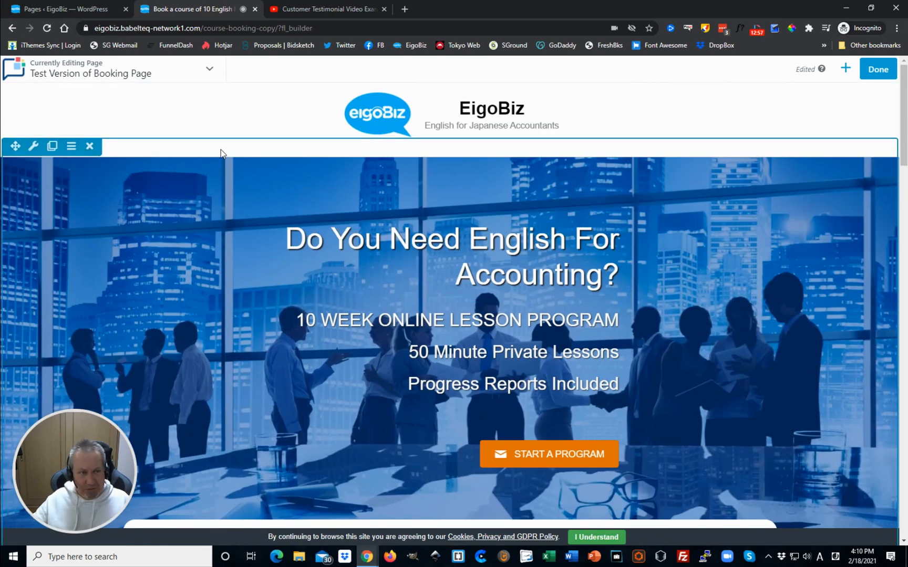
{"action": "left_click", "coordinate": [205, 75]}
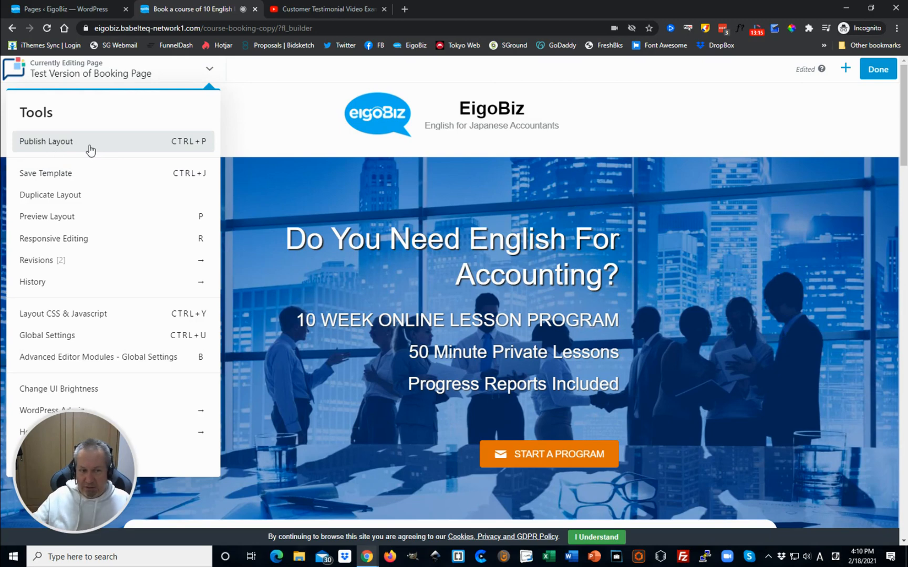
{"action": "left_click", "coordinate": [583, 118]}
{"action": "left_click", "coordinate": [879, 74]}
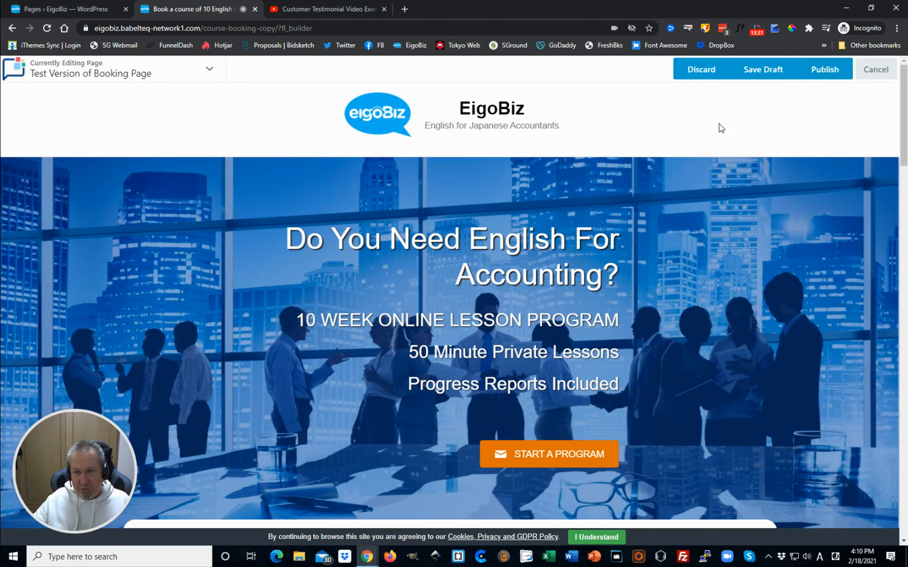
{"action": "left_click", "coordinate": [876, 69]}
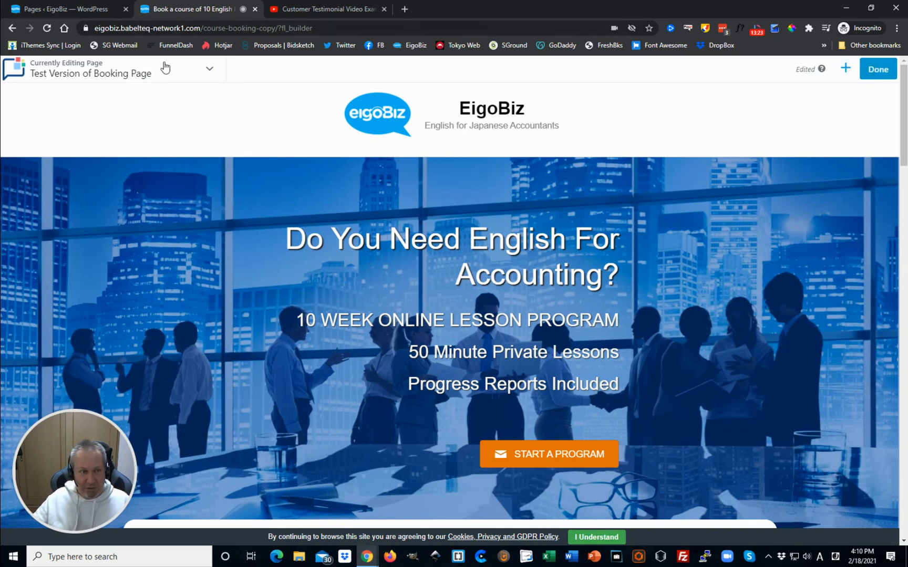
{"action": "left_click", "coordinate": [183, 75]}
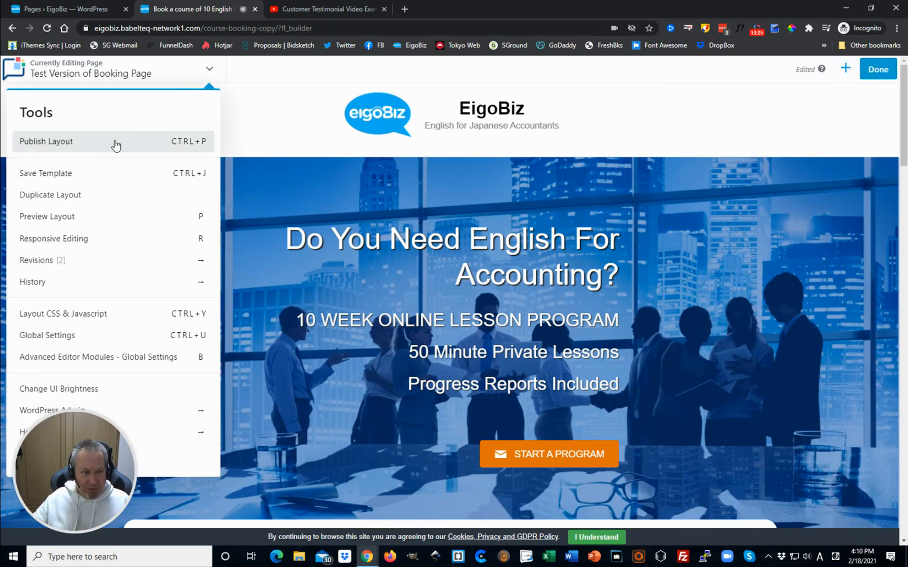
{"action": "left_click", "coordinate": [203, 75]}
Step: Change the hero text's first line to "20 WEEK ONLINE LESSON PROGRAM", then save the text module and the page
{"action": "scroll", "coordinate": [652, 250], "scroll_direction": "down", "scroll_amount": 2}
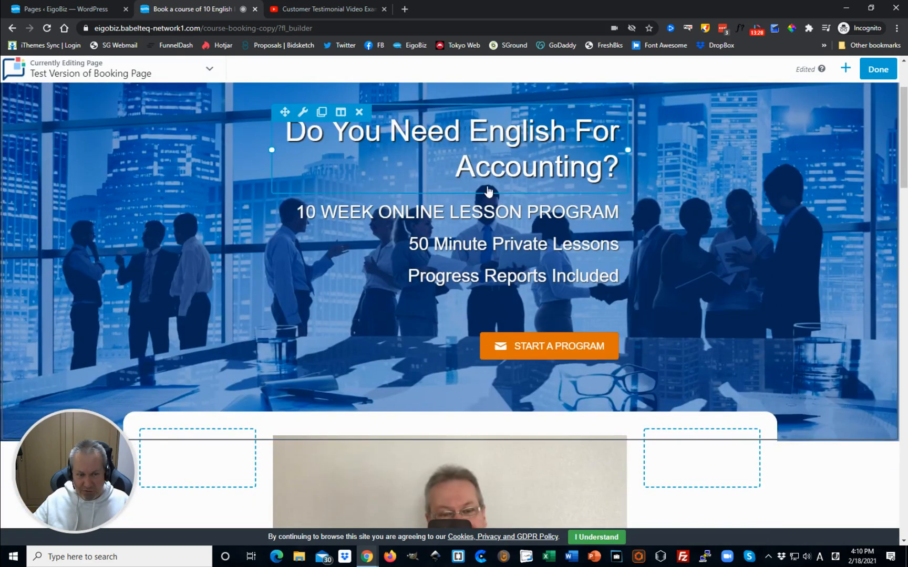
{"action": "left_click", "coordinate": [558, 236]}
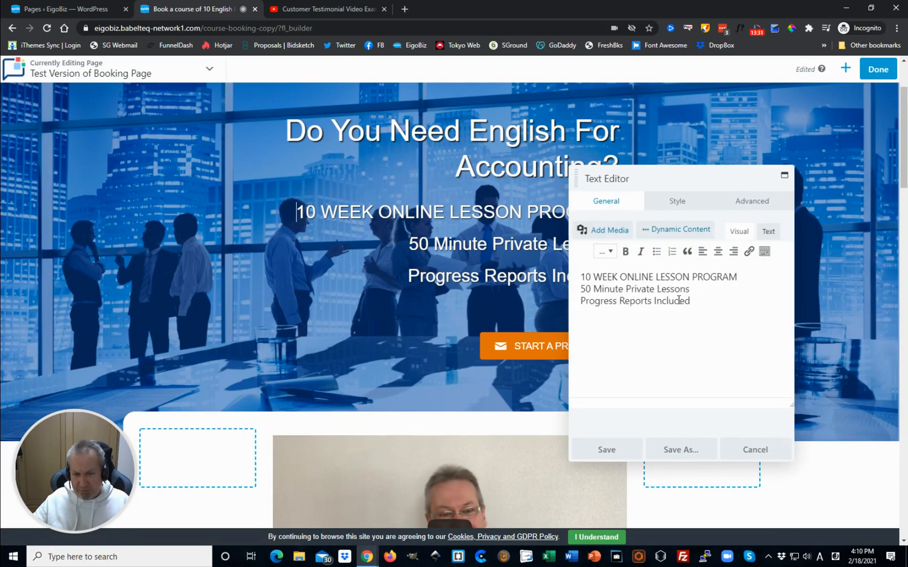
{"action": "left_click", "coordinate": [583, 277]}
{"action": "type", "text": "2"}
{"action": "key", "text": "Delete"}
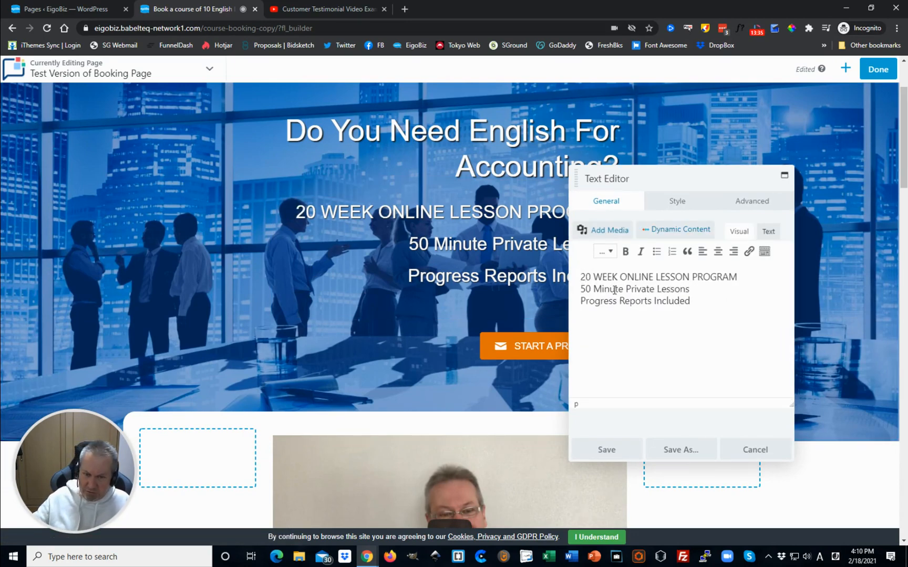
{"action": "left_click", "coordinate": [607, 450]}
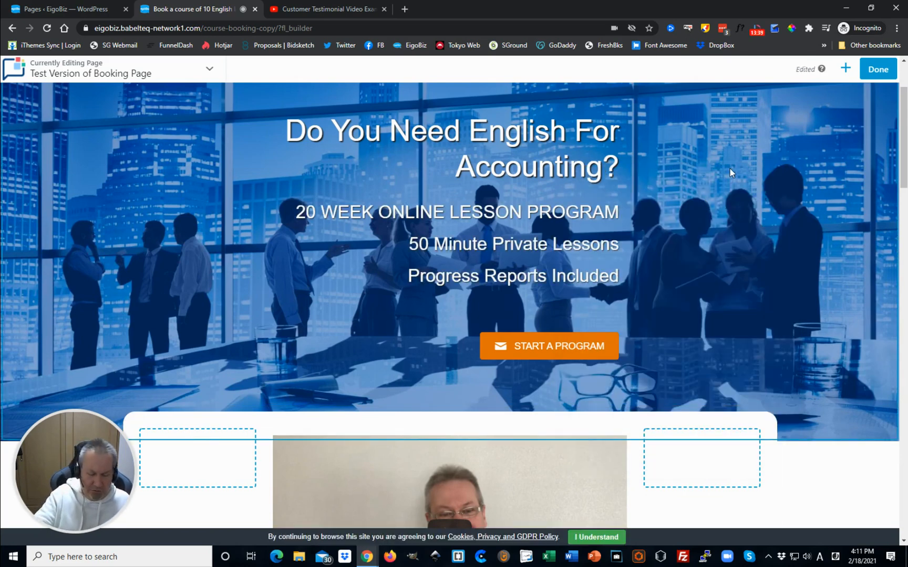
{"action": "key", "text": "ctrl+s"}
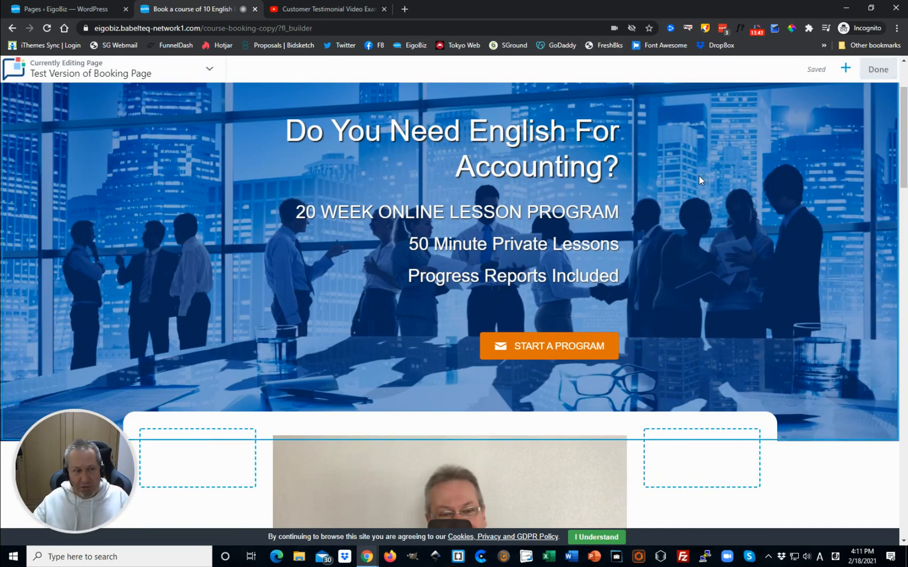
Step: Save the current page layout as a reusable template named "Small change to number of weeks"
{"action": "scroll", "coordinate": [708, 226], "scroll_direction": "down", "scroll_amount": 1}
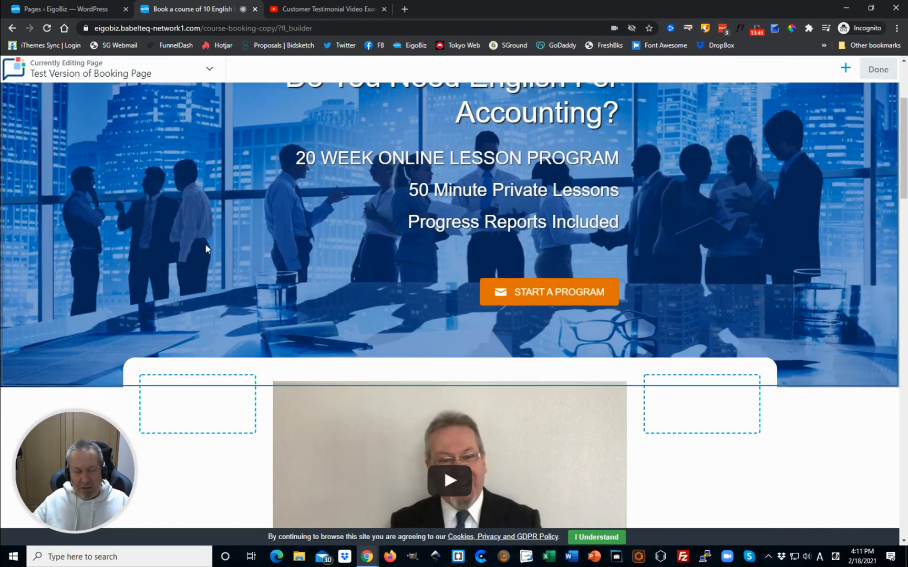
{"action": "scroll", "coordinate": [205, 246], "scroll_direction": "up", "scroll_amount": 3}
{"action": "left_click", "coordinate": [175, 78]}
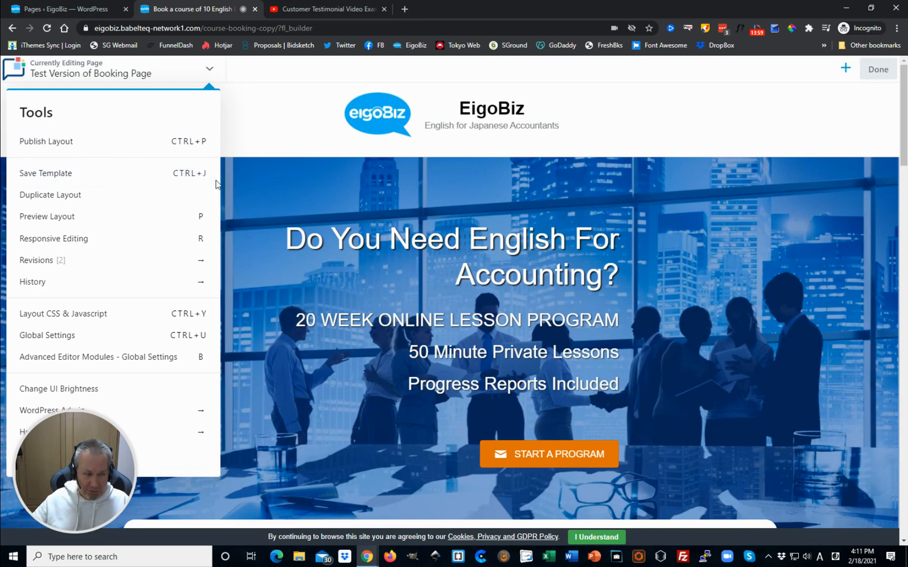
{"action": "left_click", "coordinate": [67, 176]}
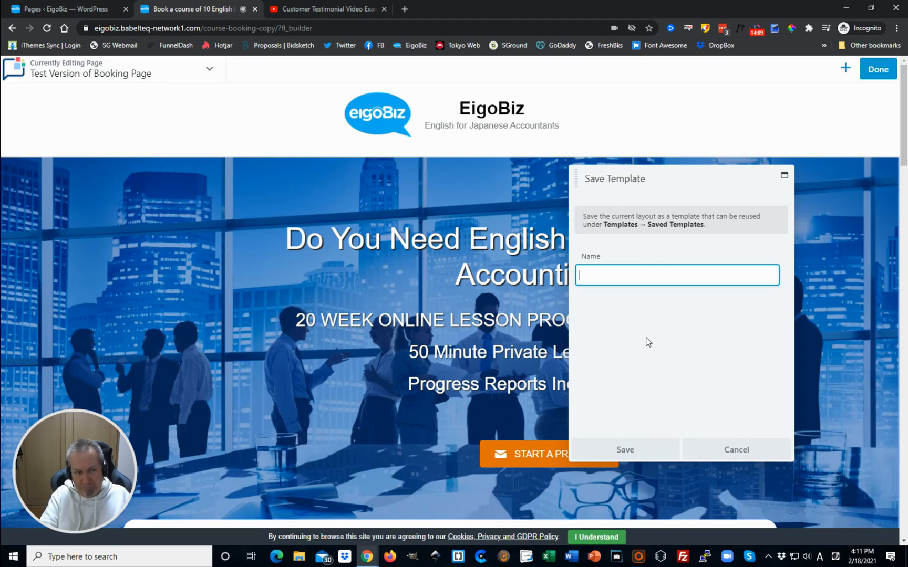
{"action": "type", "text": "Small "}
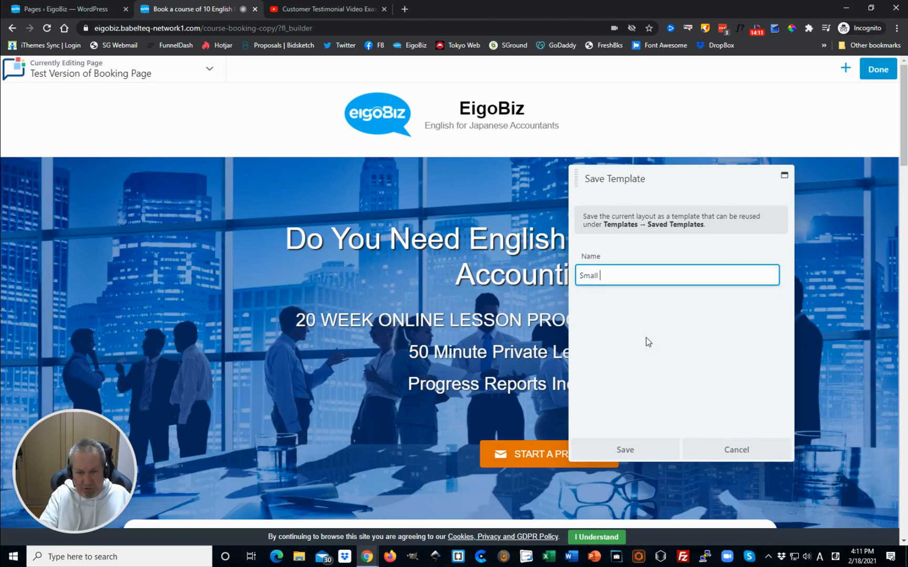
{"action": "type", "text": "change to "}
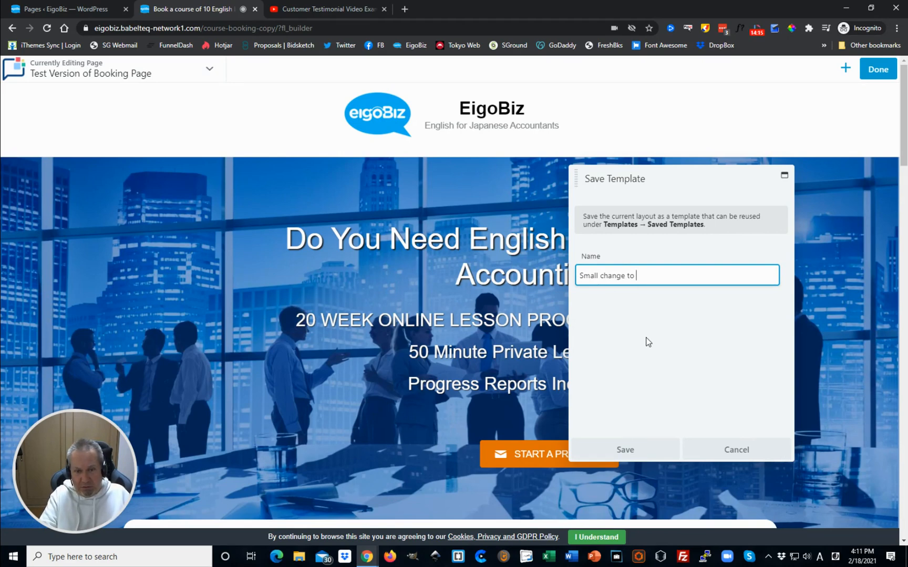
{"action": "type", "text": "he"}
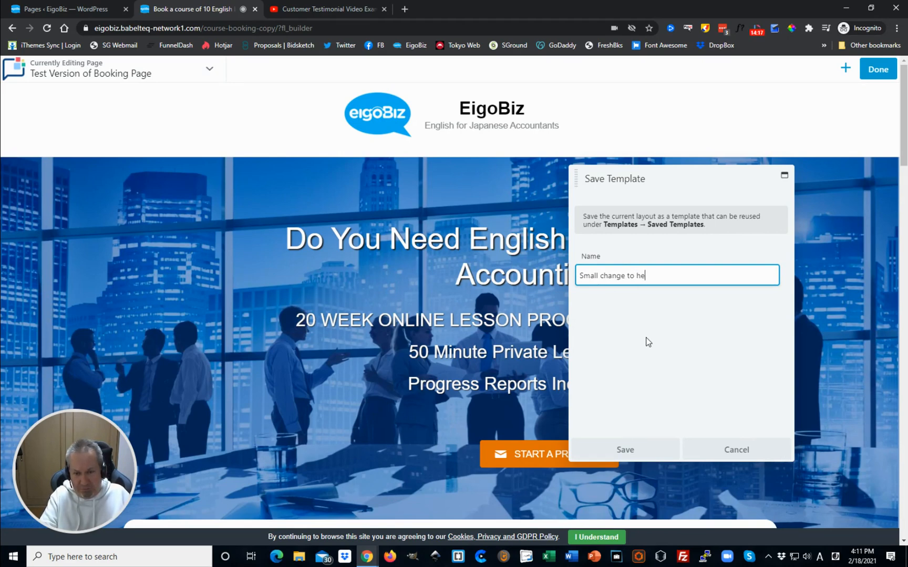
{"action": "type", "text": "a"}
{"action": "key", "text": "BackSpace"}
{"action": "key", "text": "BackSpace"}
{"action": "key", "text": "BackSpace"}
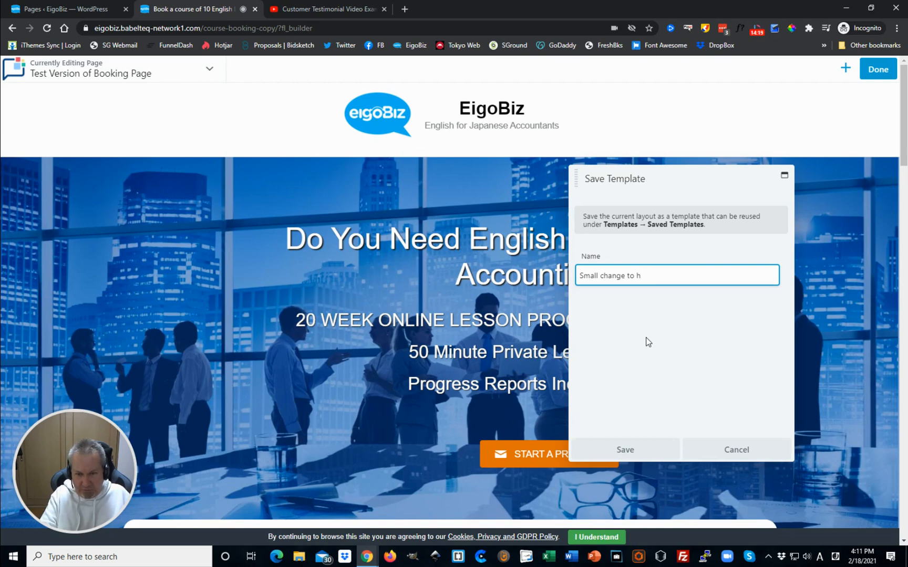
{"action": "type", "text": "number of weeks"}
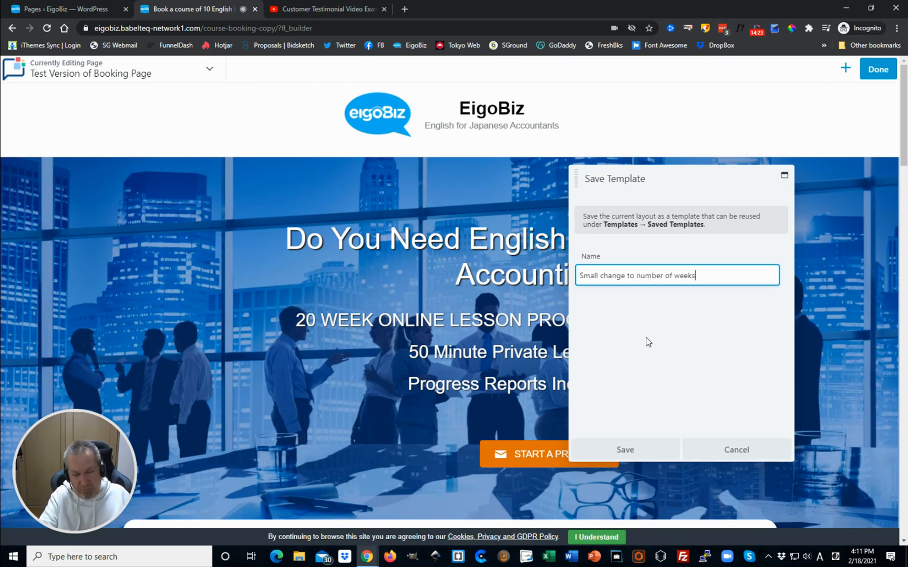
{"action": "left_click", "coordinate": [630, 451]}
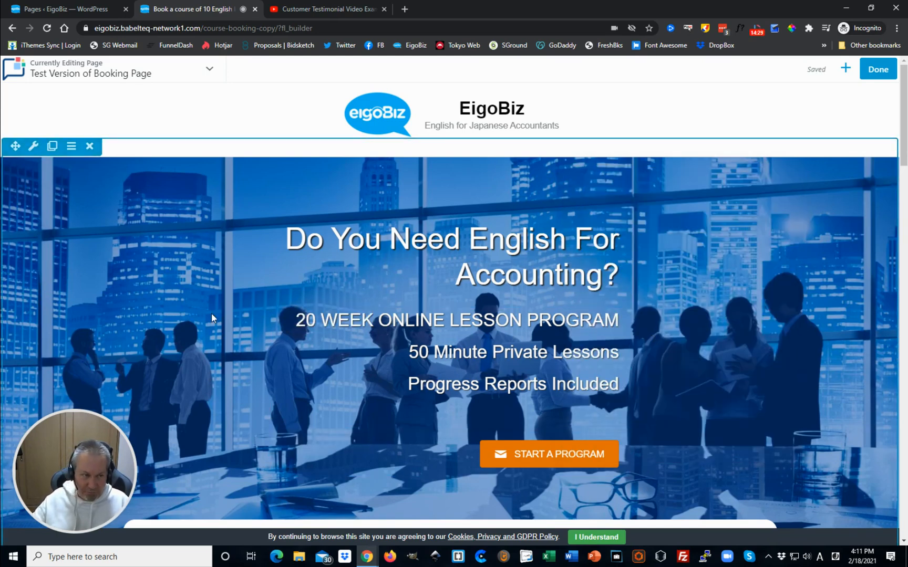
{"action": "scroll", "coordinate": [300, 309], "scroll_direction": "down", "scroll_amount": 2}
{"action": "scroll", "coordinate": [302, 305], "scroll_direction": "up", "scroll_amount": 2}
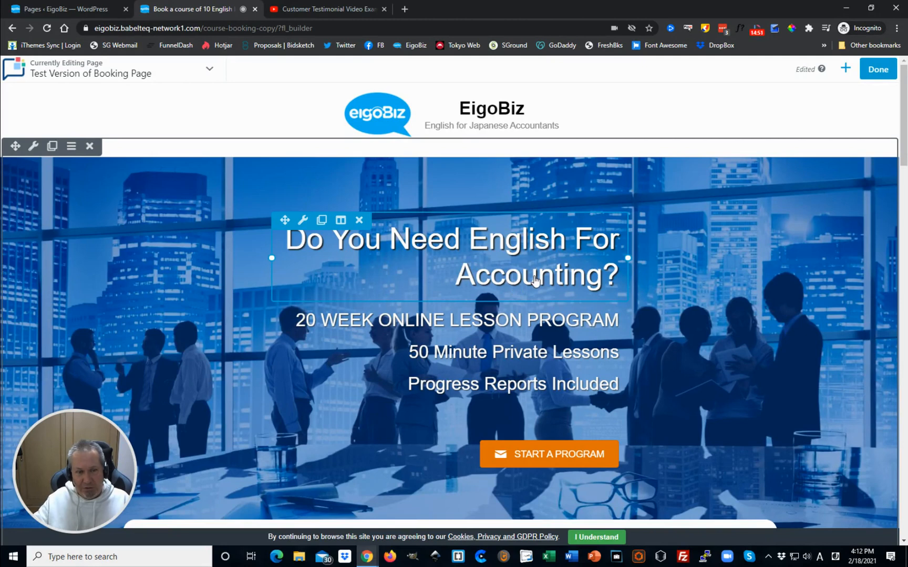
{"action": "scroll", "coordinate": [727, 359], "scroll_direction": "down", "scroll_amount": 2}
{"action": "scroll", "coordinate": [468, 301], "scroll_direction": "up", "scroll_amount": 2}
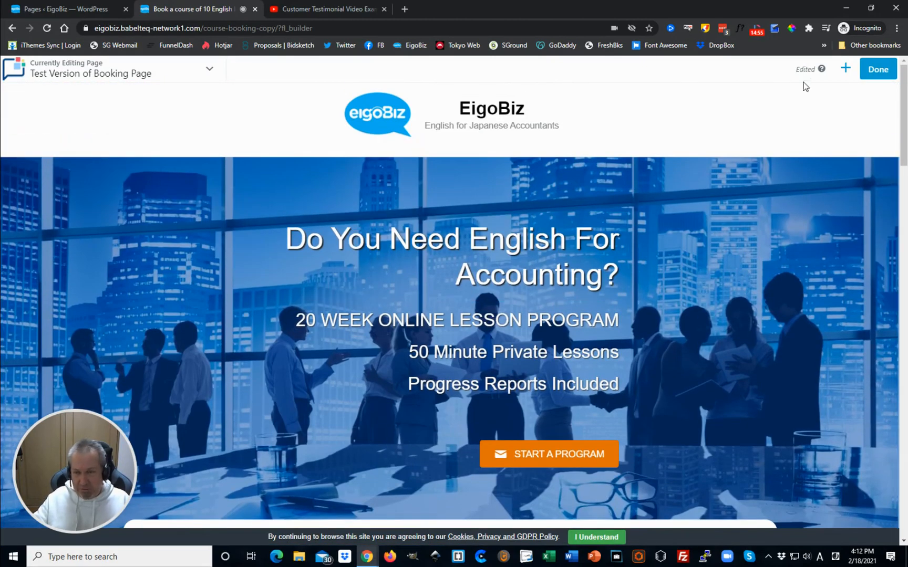
Step: Replace the page's existing layout with the Moon Landing template from the Landing Pages group
{"action": "left_click", "coordinate": [845, 70]}
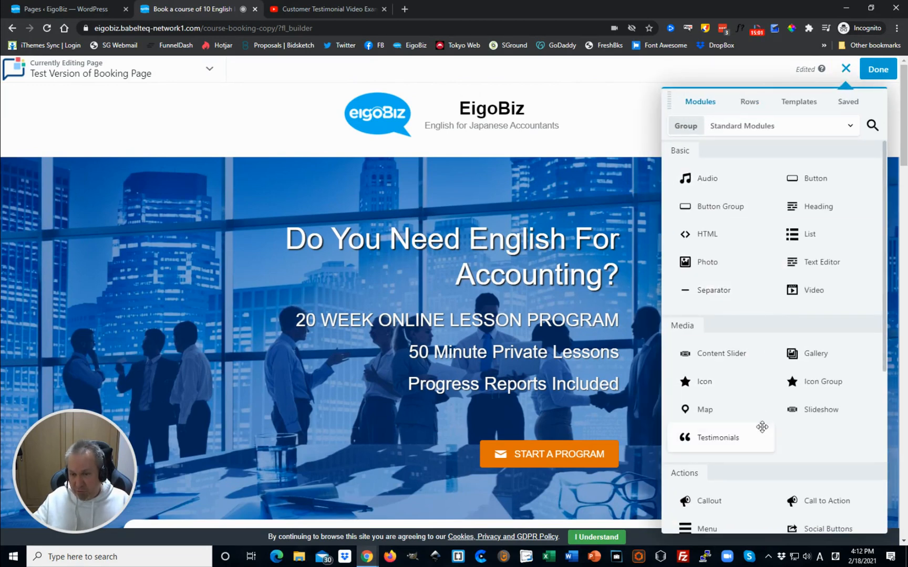
{"action": "left_click", "coordinate": [751, 105]}
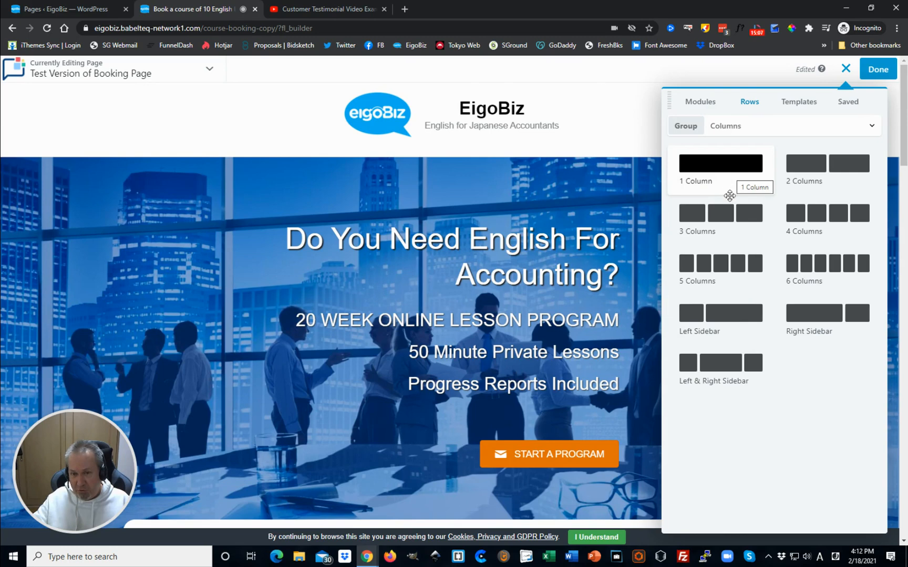
{"action": "left_click", "coordinate": [805, 109]}
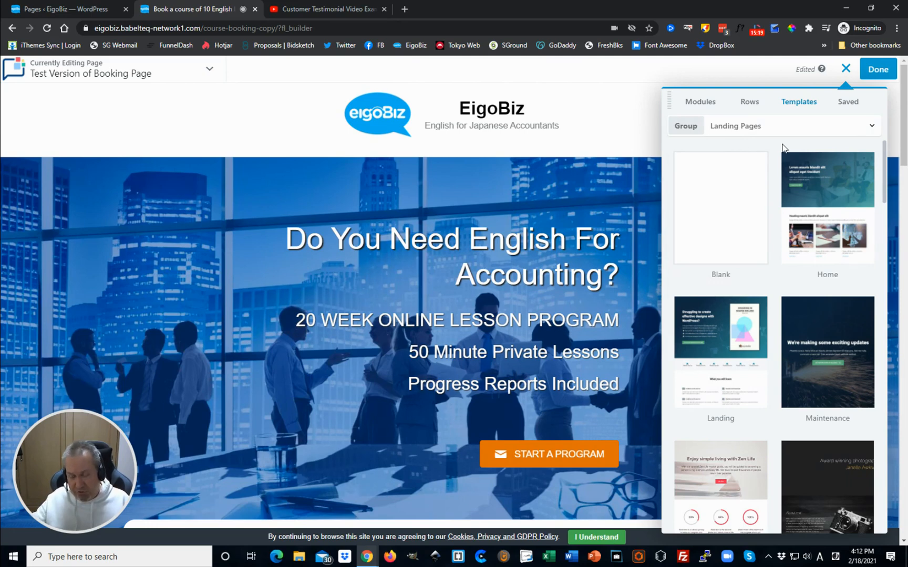
{"action": "scroll", "coordinate": [776, 304], "scroll_direction": "down", "scroll_amount": 5}
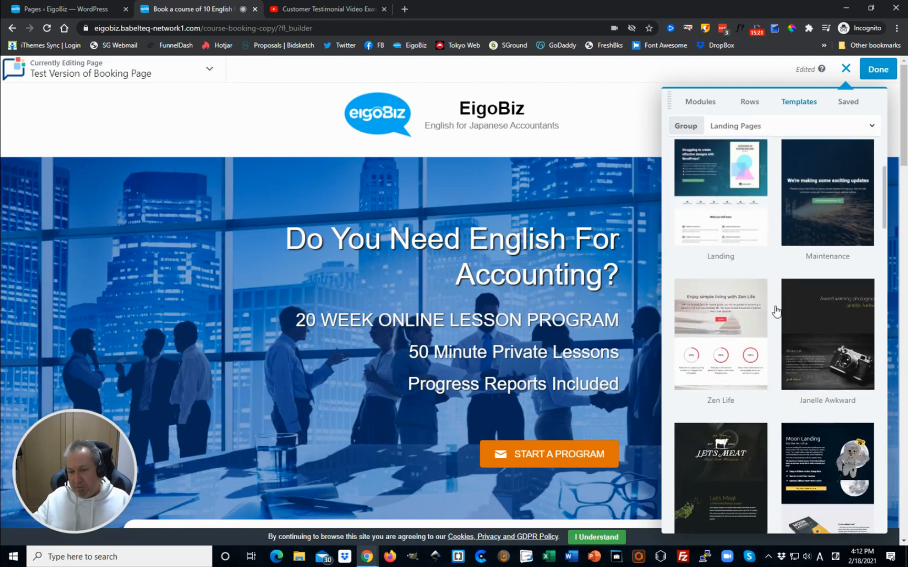
{"action": "scroll", "coordinate": [765, 334], "scroll_direction": "up", "scroll_amount": 5}
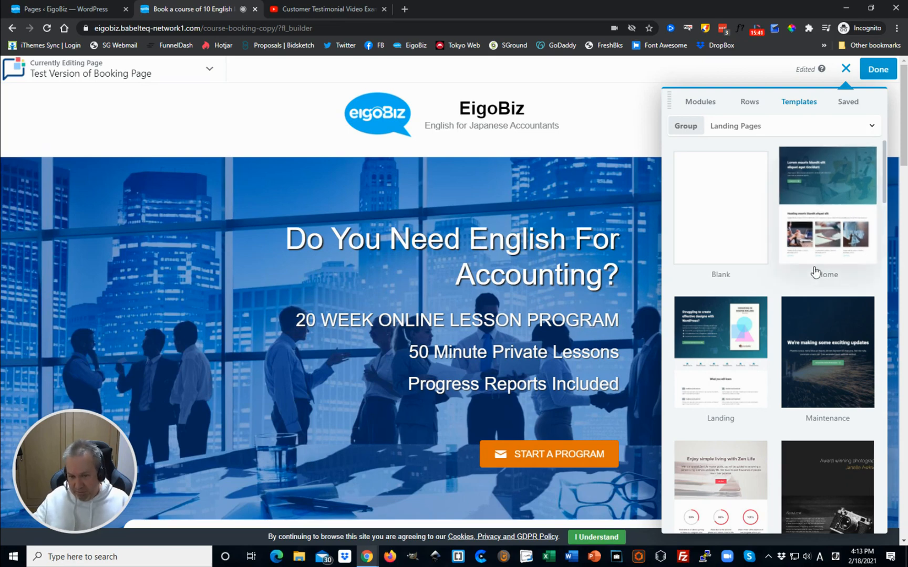
{"action": "scroll", "coordinate": [812, 288], "scroll_direction": "down", "scroll_amount": 4}
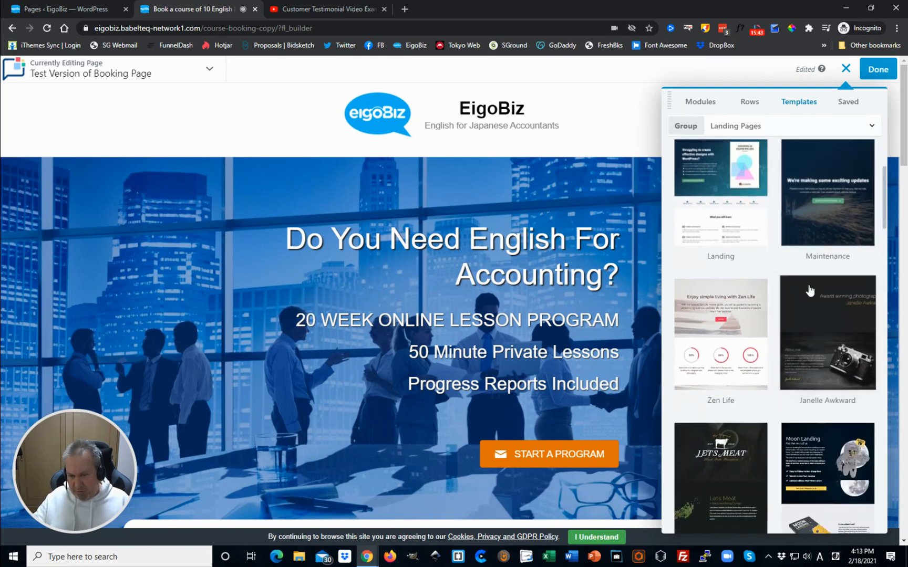
{"action": "scroll", "coordinate": [803, 294], "scroll_direction": "down", "scroll_amount": 3}
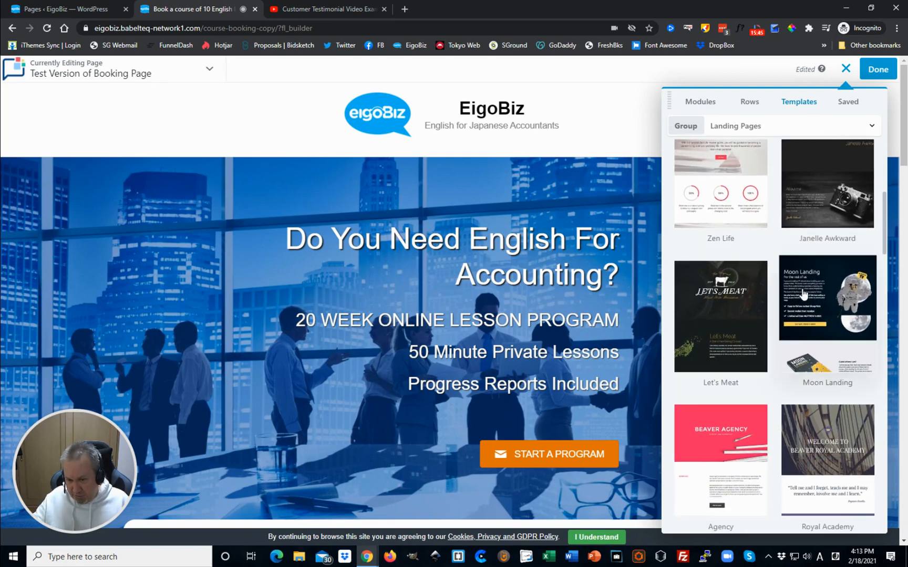
{"action": "scroll", "coordinate": [781, 339], "scroll_direction": "down", "scroll_amount": 1}
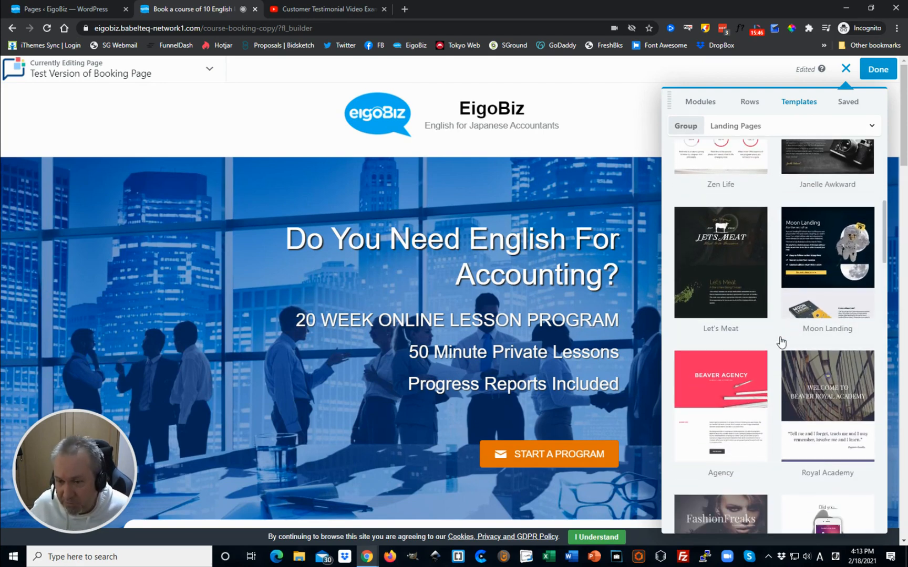
{"action": "left_click", "coordinate": [818, 250]}
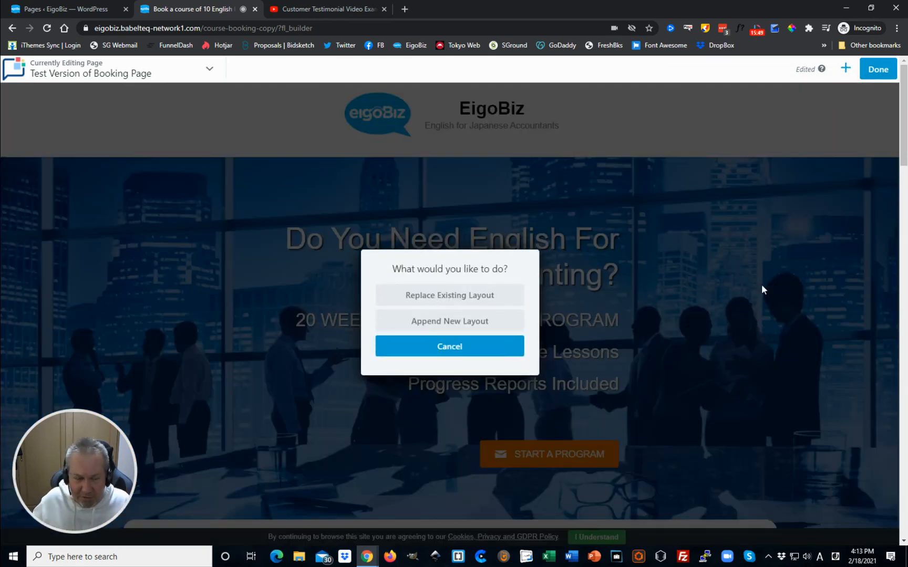
{"action": "left_click", "coordinate": [453, 301]}
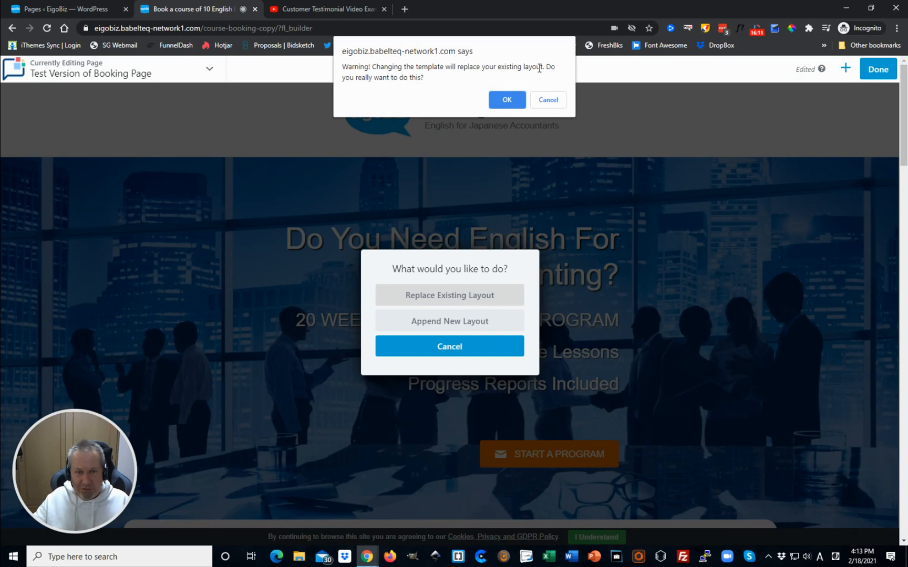
{"action": "left_click", "coordinate": [506, 101]}
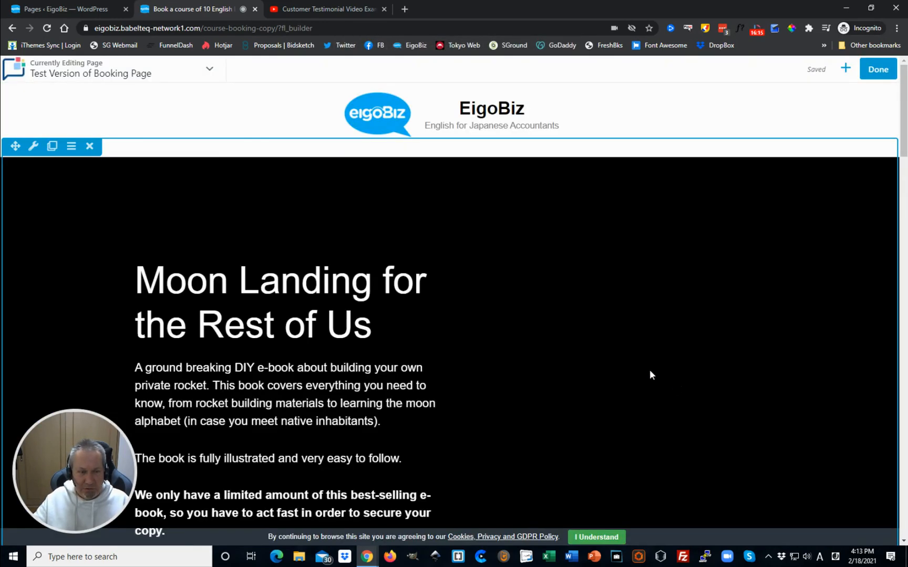
Step: Look through the applied Moon Landing layout, from the astronaut hero section down to the book and testimonial section
{"action": "scroll", "coordinate": [316, 289], "scroll_direction": "down", "scroll_amount": 2}
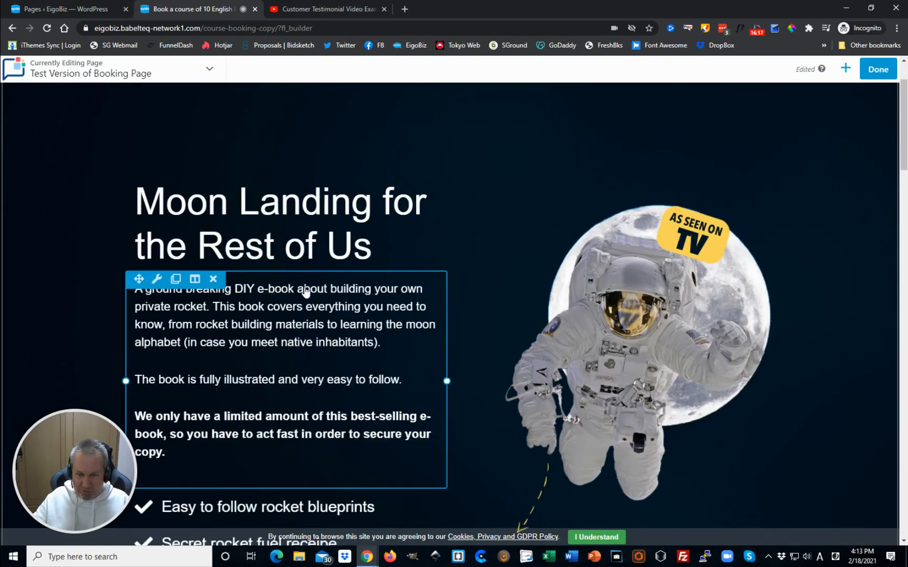
{"action": "scroll", "coordinate": [357, 308], "scroll_direction": "down", "scroll_amount": 1}
{"action": "scroll", "coordinate": [361, 315], "scroll_direction": "up", "scroll_amount": 2}
{"action": "scroll", "coordinate": [358, 310], "scroll_direction": "down", "scroll_amount": 2}
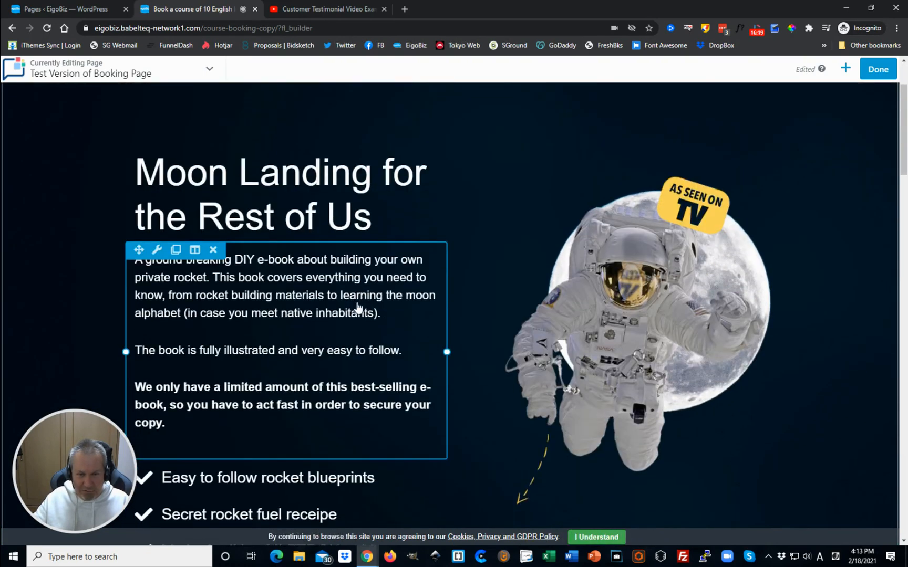
{"action": "scroll", "coordinate": [358, 307], "scroll_direction": "up", "scroll_amount": 2}
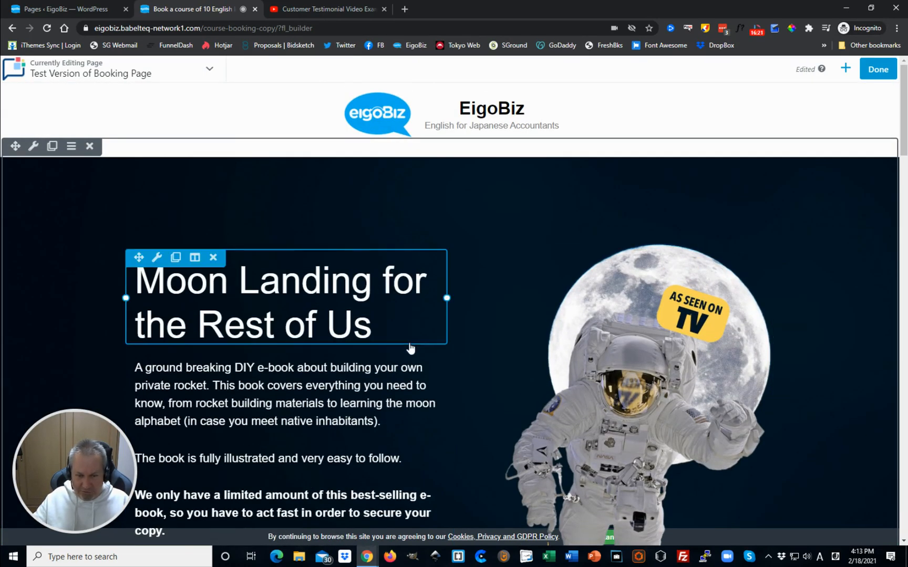
{"action": "scroll", "coordinate": [364, 347], "scroll_direction": "down", "scroll_amount": 8}
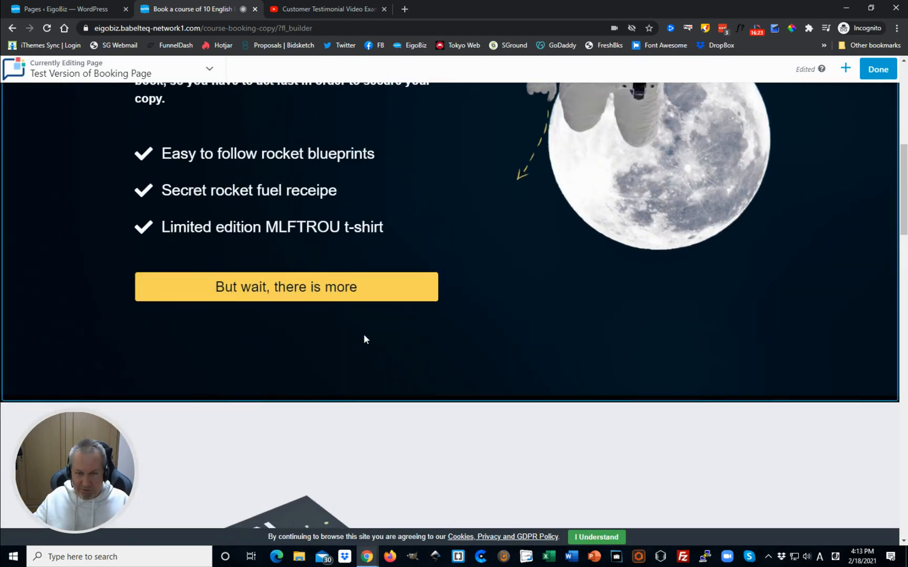
{"action": "scroll", "coordinate": [364, 337], "scroll_direction": "down", "scroll_amount": 2}
{"action": "scroll", "coordinate": [365, 339], "scroll_direction": "up", "scroll_amount": 11}
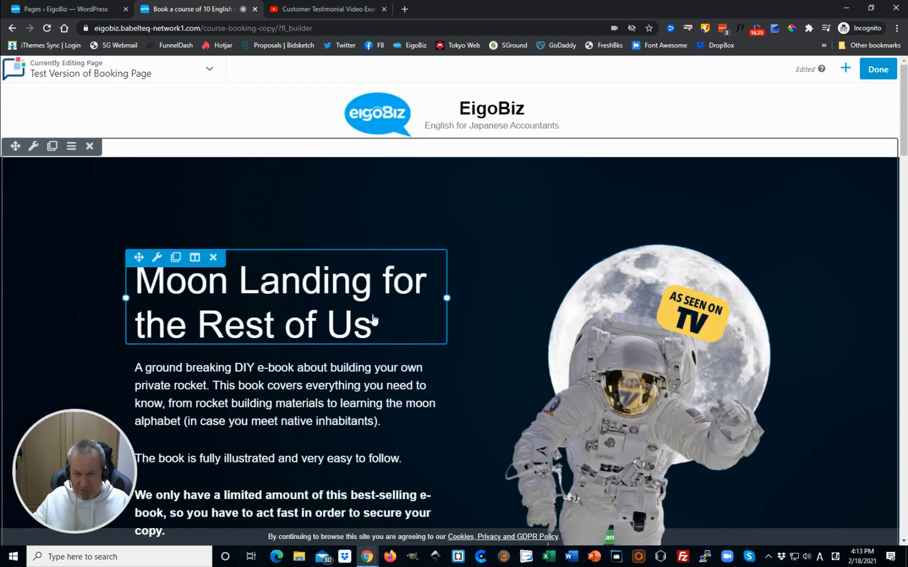
{"action": "scroll", "coordinate": [373, 320], "scroll_direction": "down", "scroll_amount": 5}
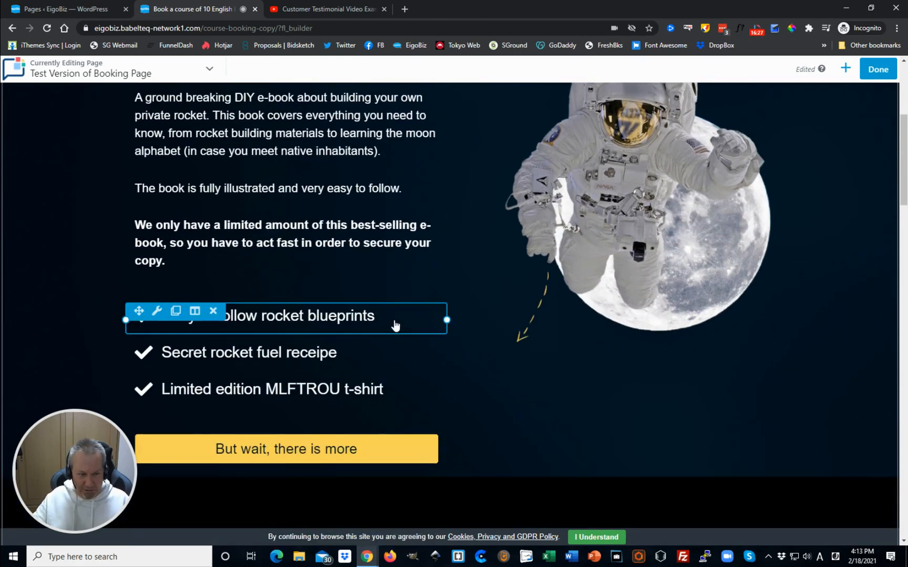
{"action": "scroll", "coordinate": [521, 328], "scroll_direction": "down", "scroll_amount": 4}
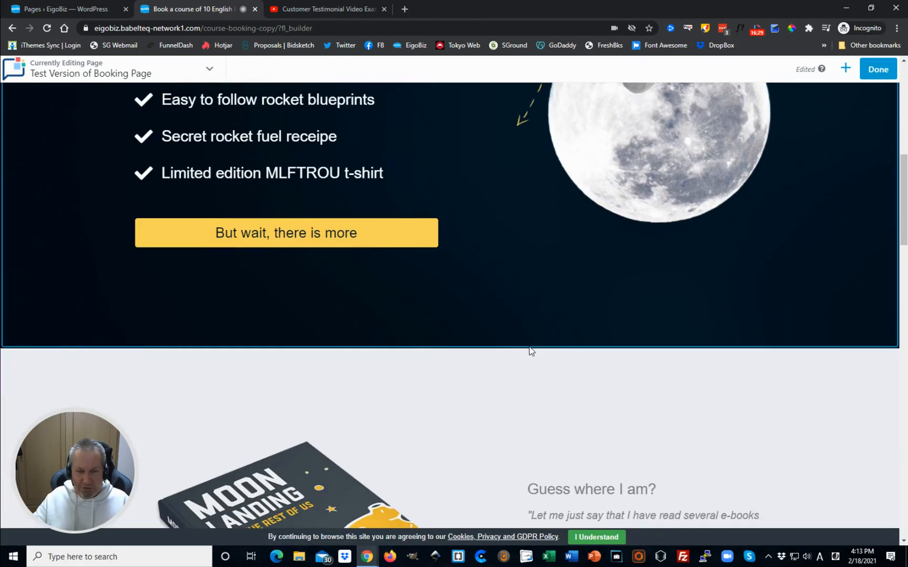
{"action": "scroll", "coordinate": [530, 351], "scroll_direction": "down", "scroll_amount": 5}
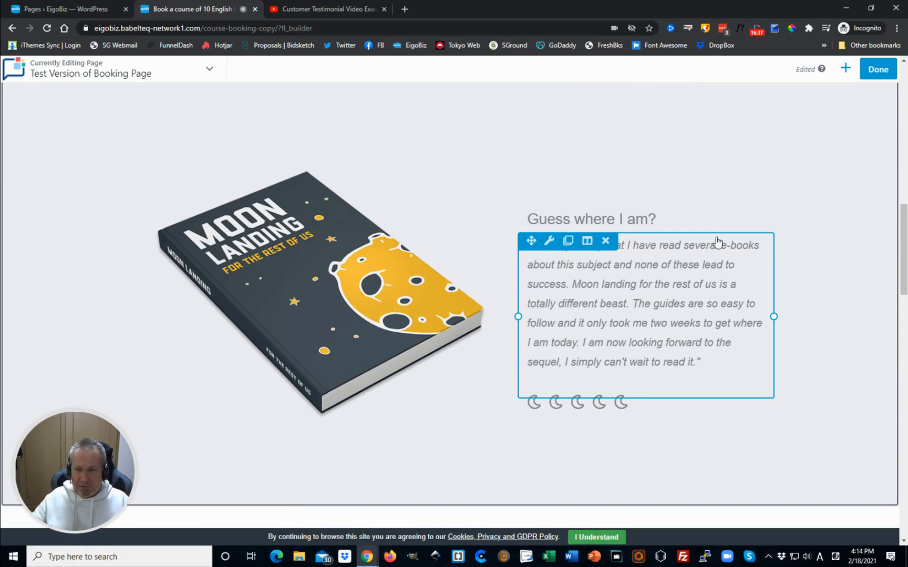
{"action": "scroll", "coordinate": [756, 263], "scroll_direction": "up", "scroll_amount": 3}
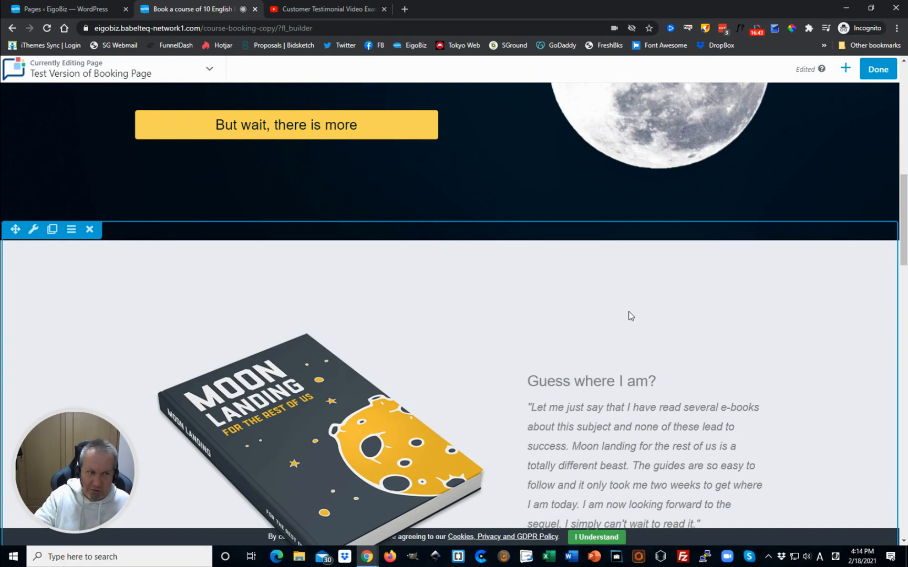
Step: Save the page with the Moon Landing layout and finish the editing session
{"action": "key", "text": "ctrl+s"}
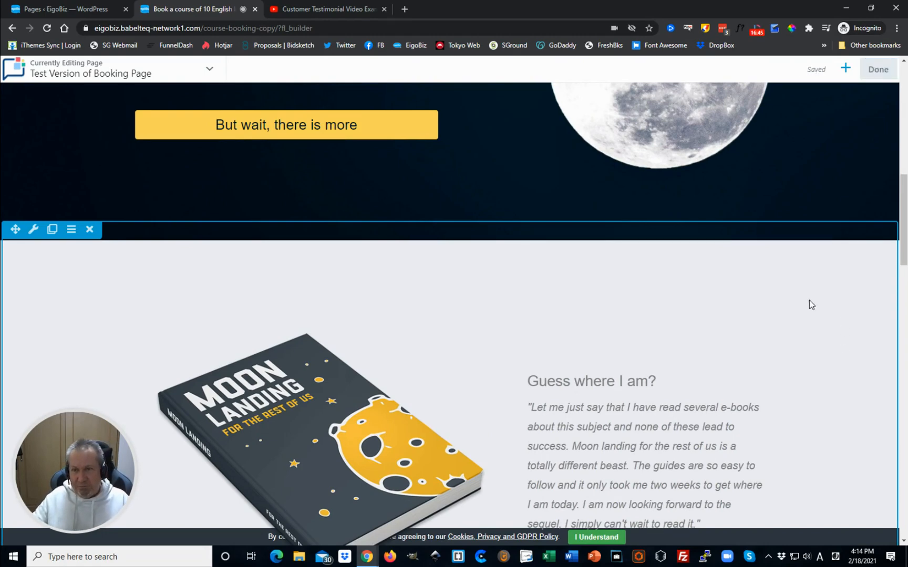
{"action": "scroll", "coordinate": [545, 303], "scroll_direction": "up", "scroll_amount": 7}
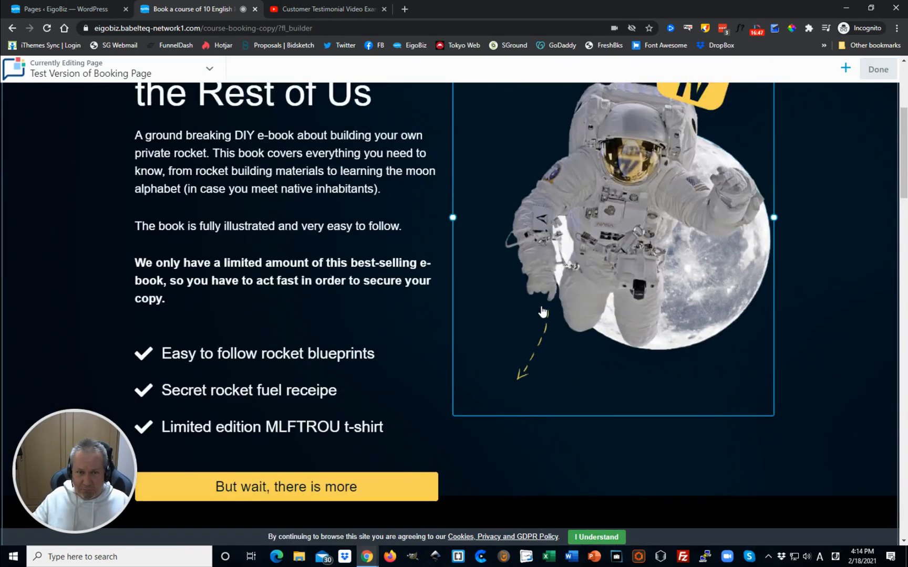
{"action": "scroll", "coordinate": [542, 312], "scroll_direction": "up", "scroll_amount": 4}
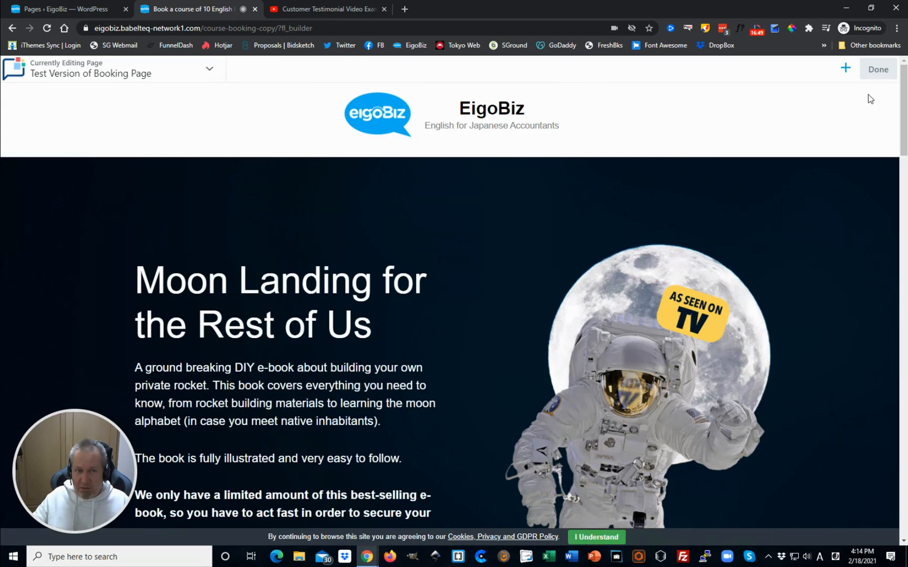
{"action": "left_click", "coordinate": [876, 74]}
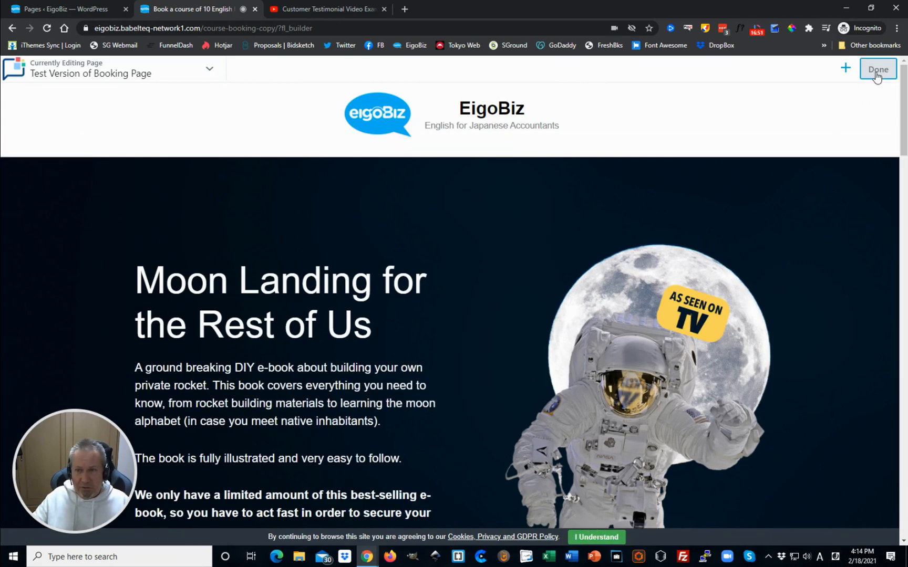
Step: Look through the saved Moon Landing page outside the editor, from the astronaut hero down to the E-book Content & Extras section
{"action": "scroll", "coordinate": [334, 347], "scroll_direction": "down", "scroll_amount": 3}
{"action": "scroll", "coordinate": [334, 346], "scroll_direction": "up", "scroll_amount": 3}
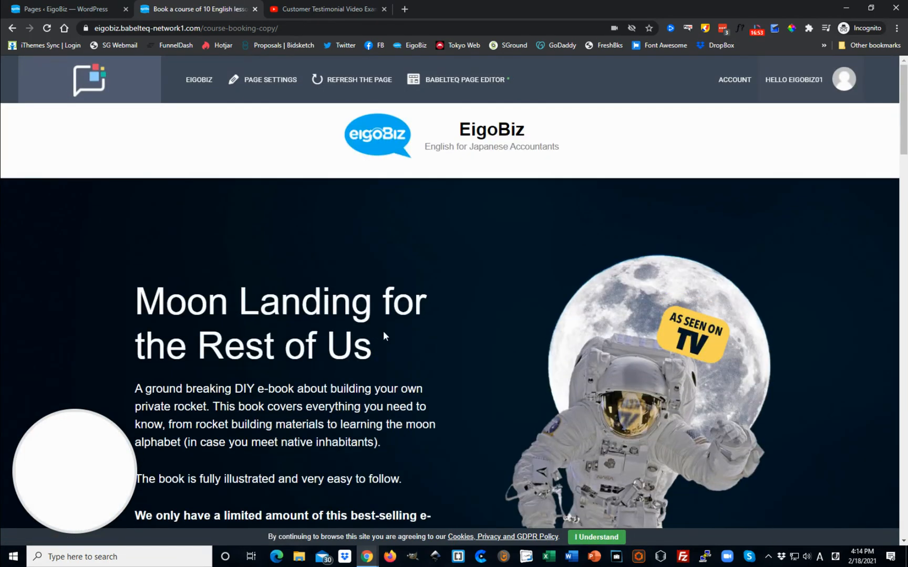
{"action": "scroll", "coordinate": [439, 315], "scroll_direction": "down", "scroll_amount": 12}
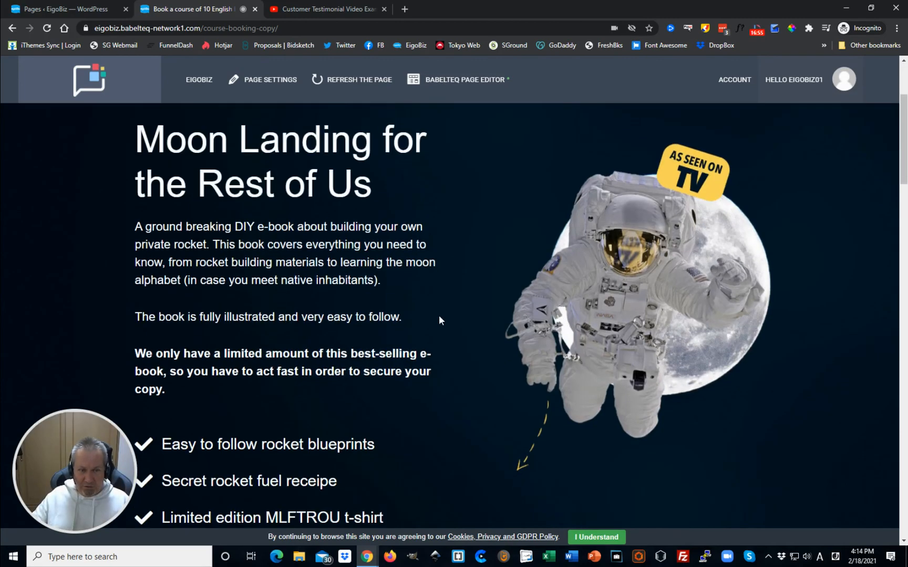
{"action": "scroll", "coordinate": [551, 364], "scroll_direction": "down", "scroll_amount": 12}
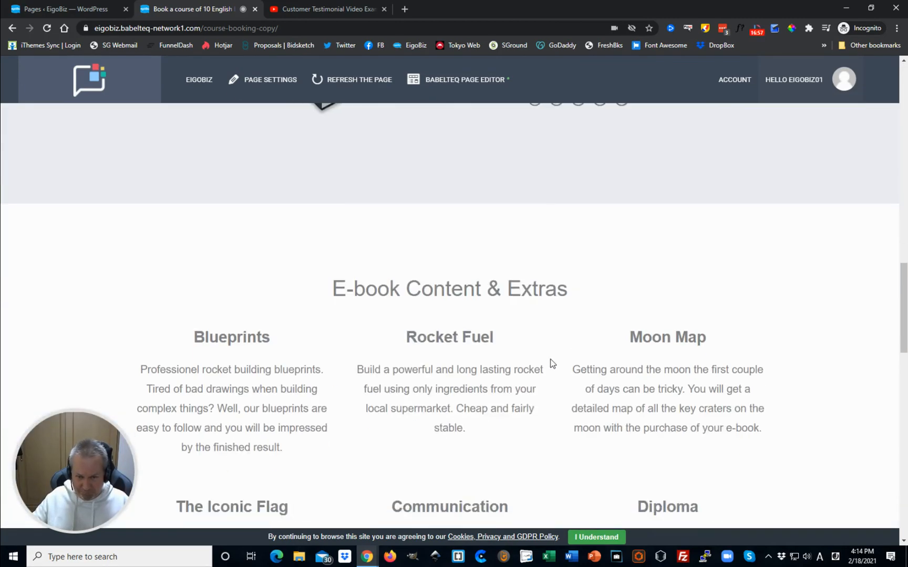
{"action": "scroll", "coordinate": [552, 364], "scroll_direction": "up", "scroll_amount": 20}
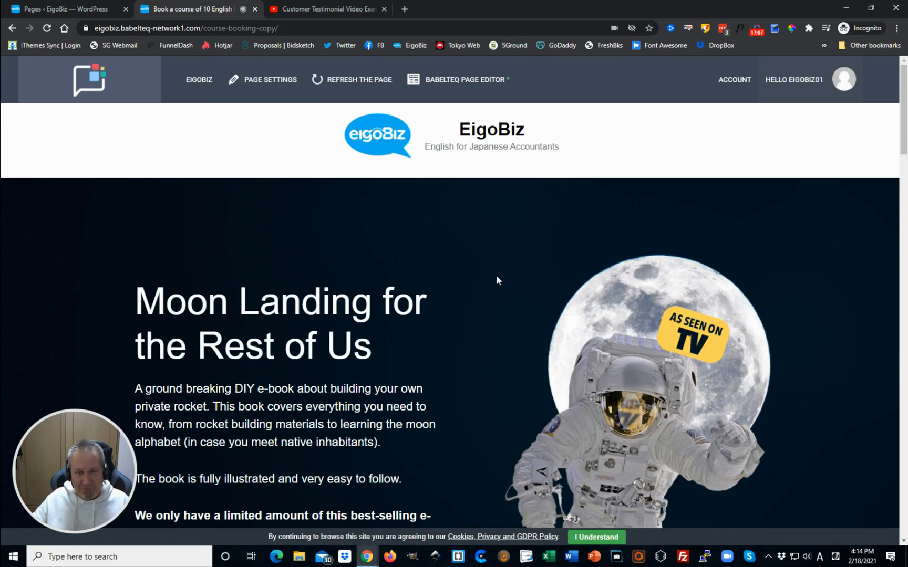
Step: Reopen the test booking page in the page editor and check the saved rows, columns and modules
{"action": "left_click", "coordinate": [462, 81]}
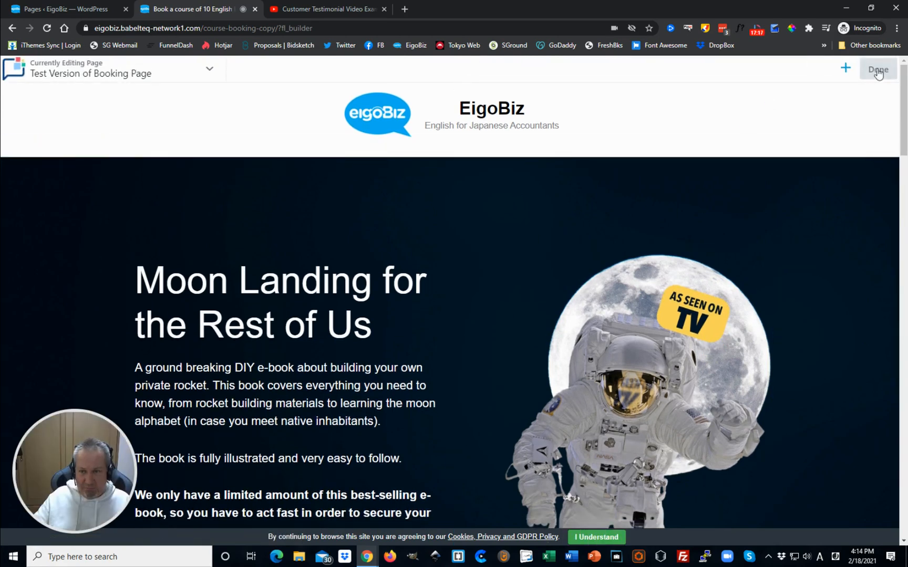
{"action": "left_click", "coordinate": [844, 69]}
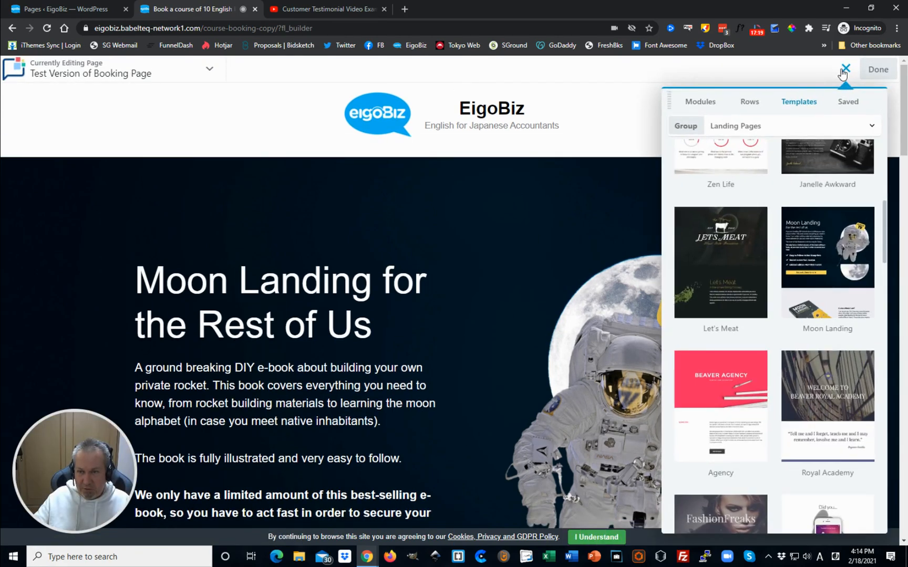
{"action": "left_click", "coordinate": [852, 105]}
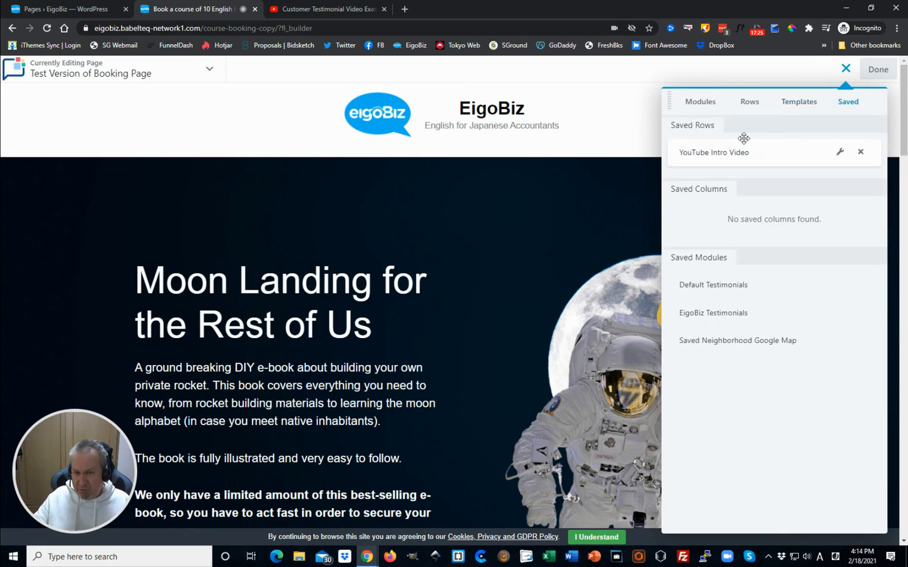
{"action": "left_click", "coordinate": [798, 102]}
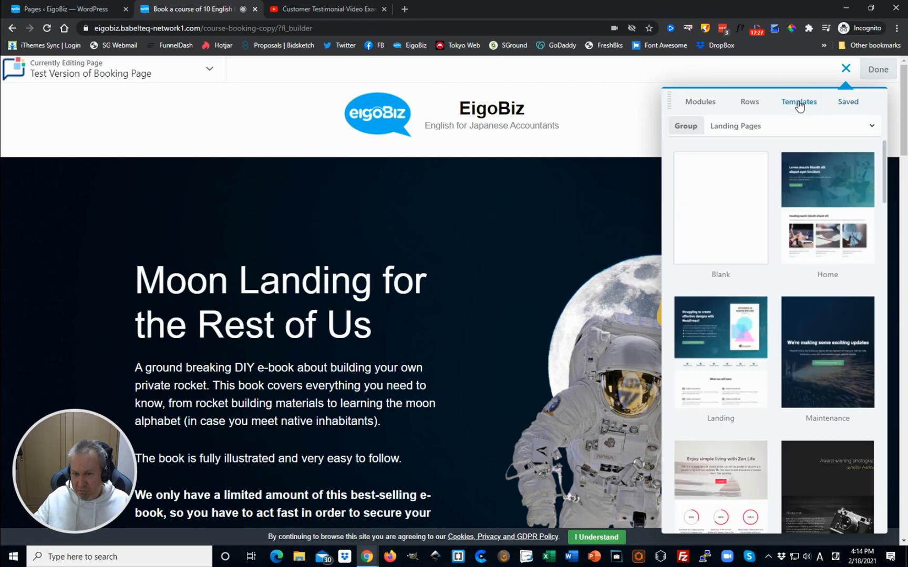
{"action": "left_click", "coordinate": [848, 103]}
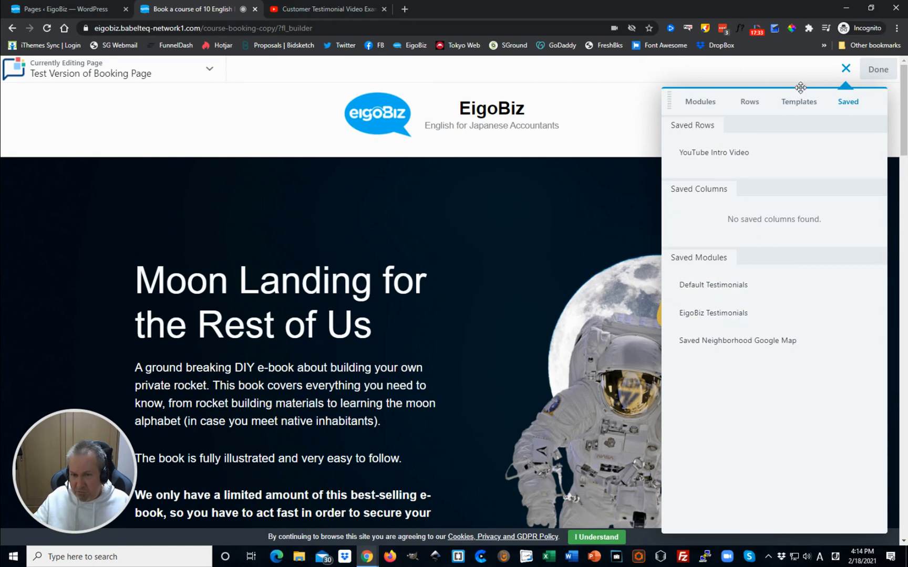
Step: Replace the existing layout with the saved template "Small change to number of weeks" from the Uncategorized group
{"action": "left_click", "coordinate": [803, 107]}
{"action": "left_click", "coordinate": [798, 130]}
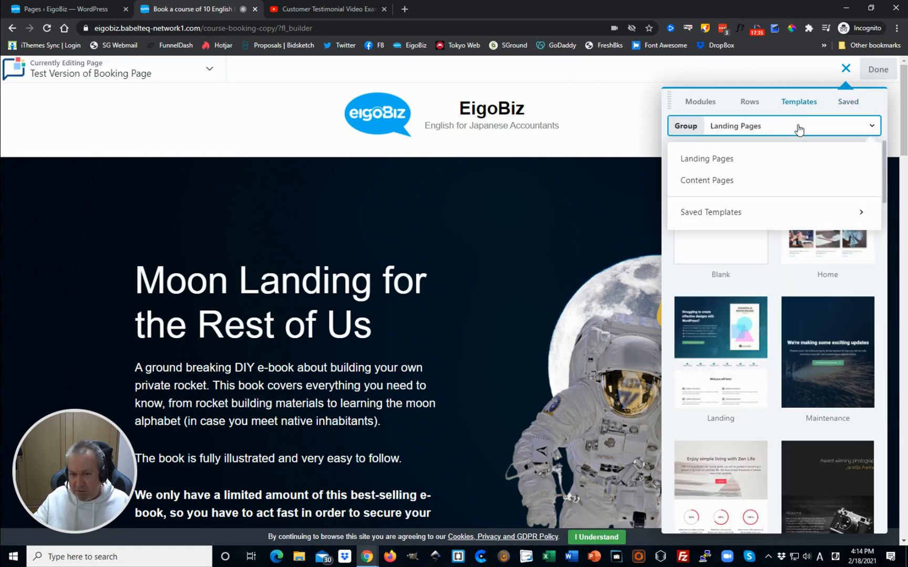
{"action": "left_click", "coordinate": [743, 220]}
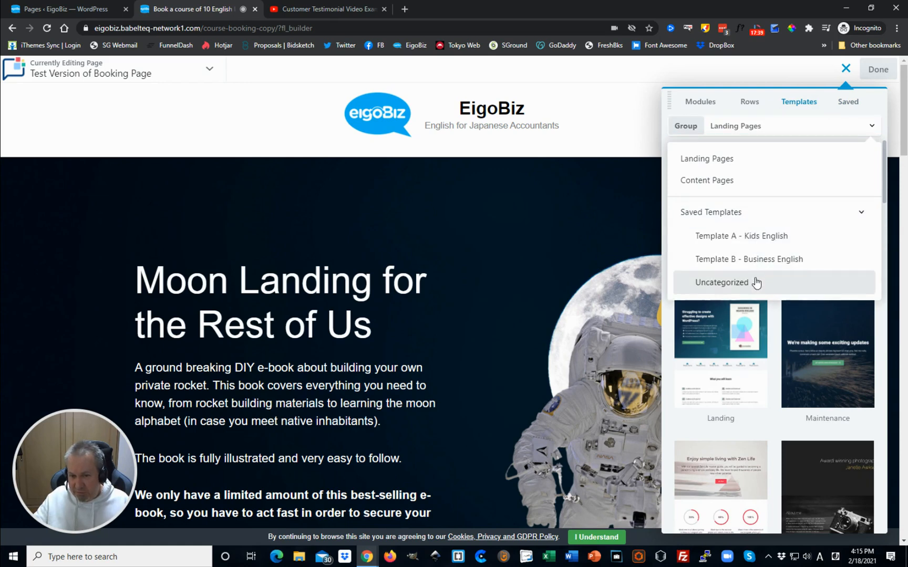
{"action": "scroll", "coordinate": [753, 279], "scroll_direction": "down", "scroll_amount": 1}
{"action": "scroll", "coordinate": [753, 279], "scroll_direction": "up", "scroll_amount": 1}
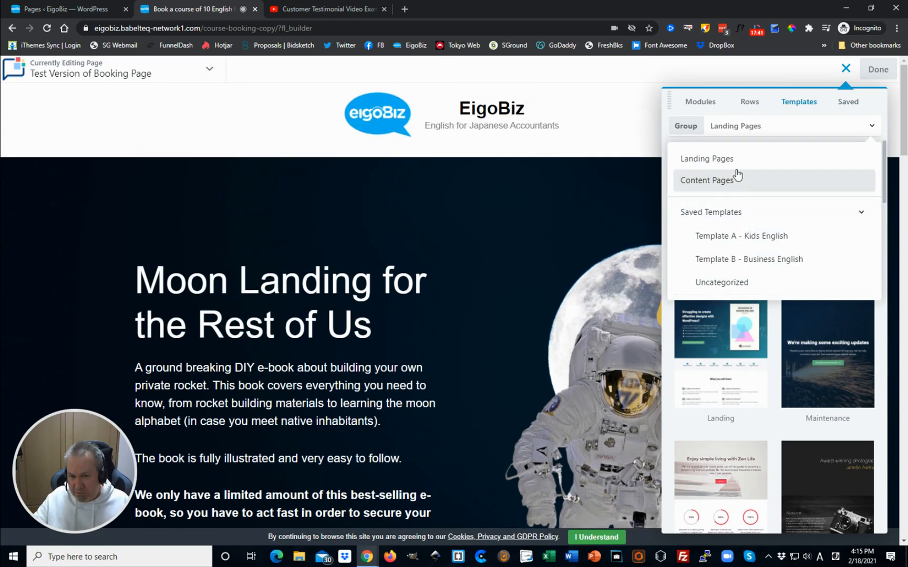
{"action": "left_click", "coordinate": [750, 284]}
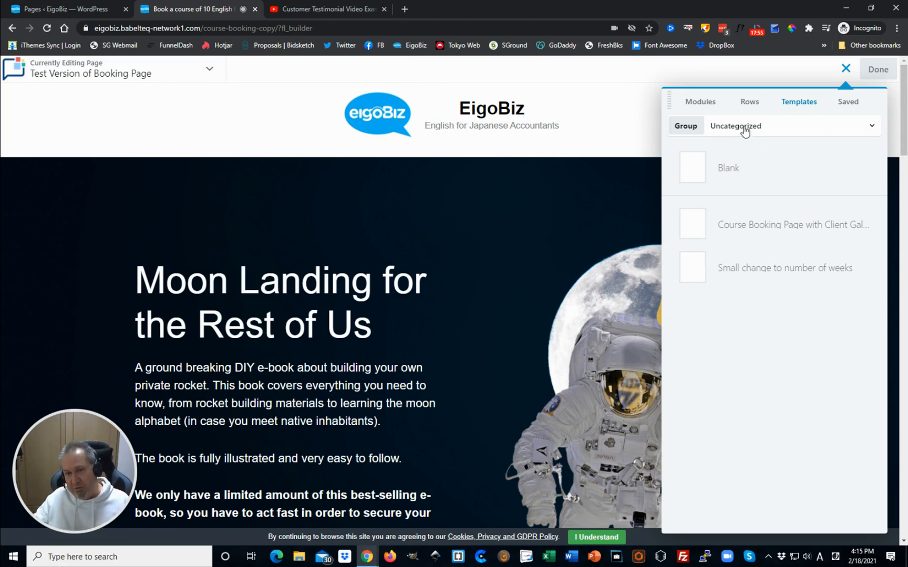
{"action": "left_click", "coordinate": [773, 271]}
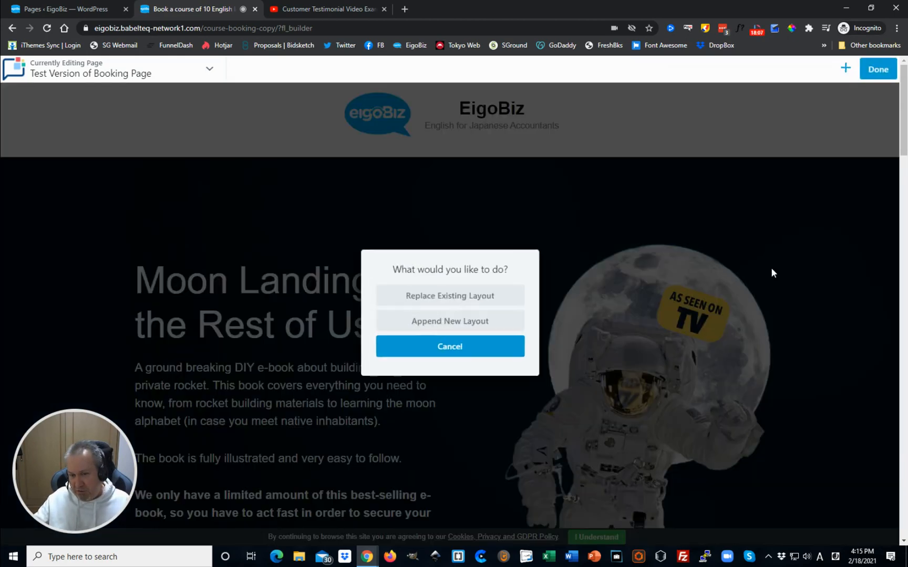
{"action": "left_click", "coordinate": [455, 300]}
{"action": "left_click", "coordinate": [507, 102]}
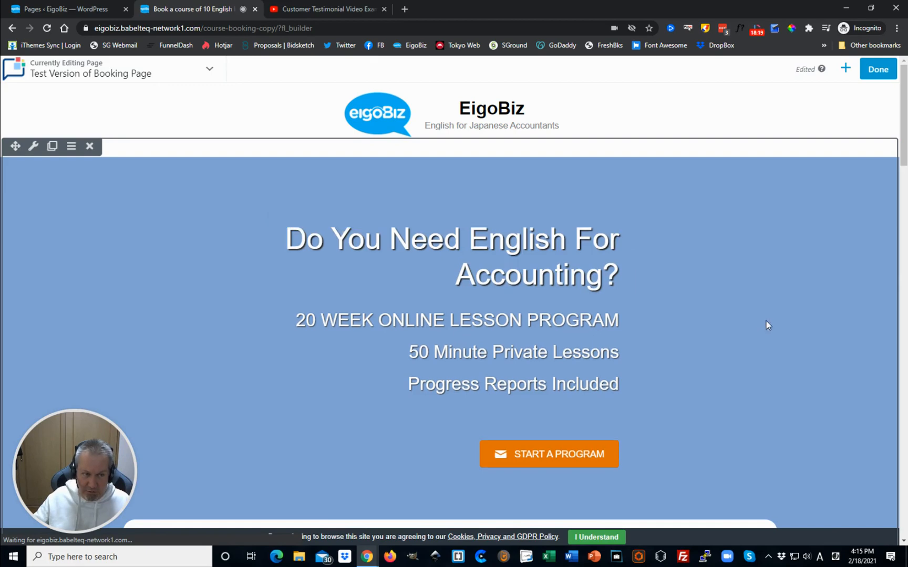
Step: Look over the applied booking layout, from the accounting hero section to the video beneath it
{"action": "scroll", "coordinate": [749, 327], "scroll_direction": "down", "scroll_amount": 1}
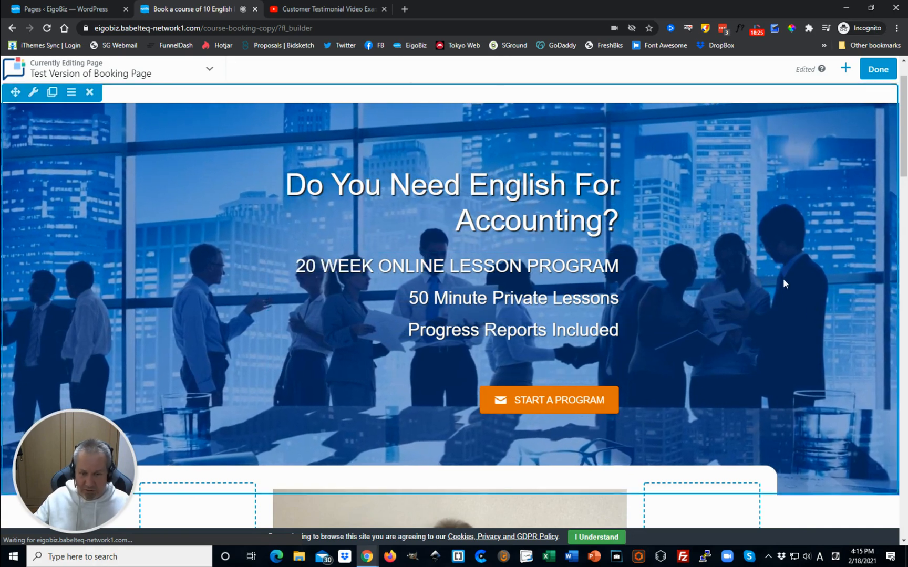
{"action": "scroll", "coordinate": [772, 335], "scroll_direction": "down", "scroll_amount": 3}
{"action": "scroll", "coordinate": [764, 339], "scroll_direction": "up", "scroll_amount": 4}
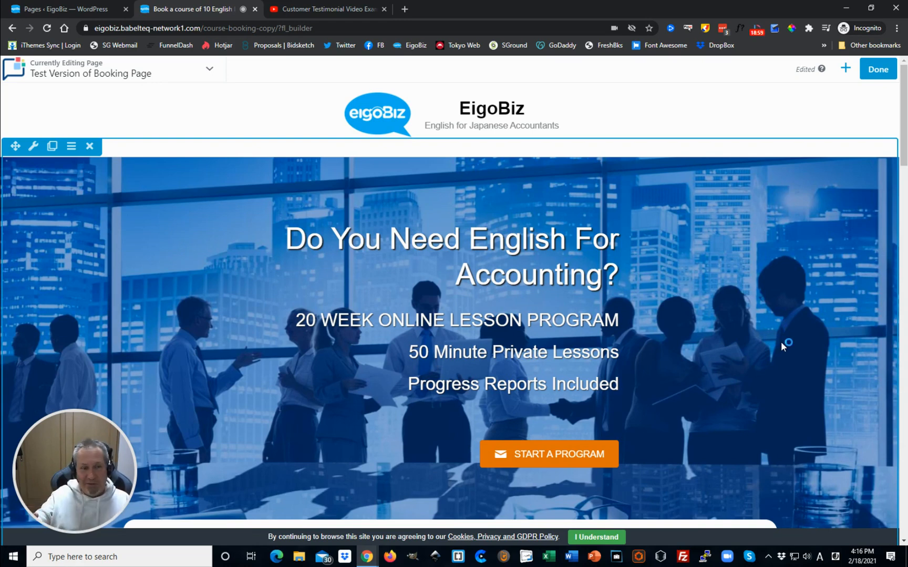
{"action": "mouse_move", "coordinate": [626, 271]}
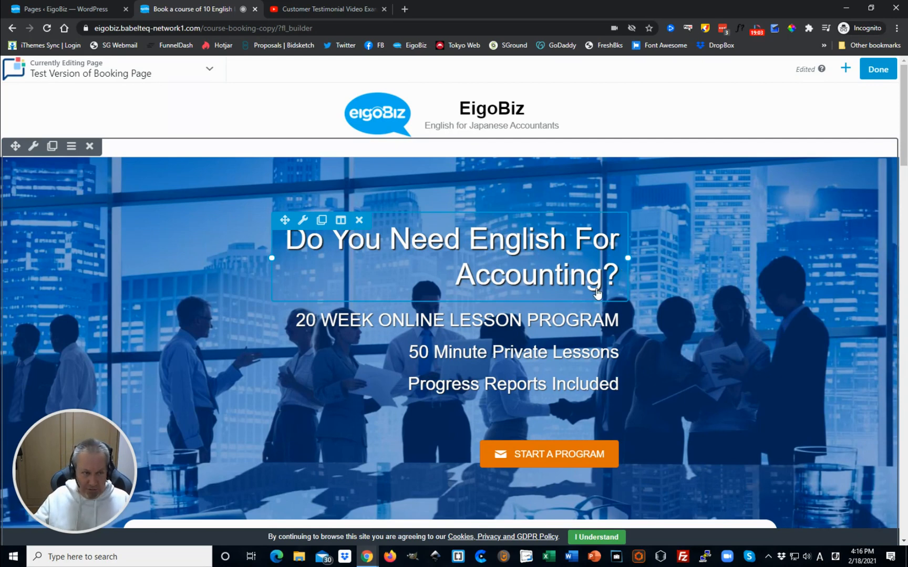
{"action": "scroll", "coordinate": [633, 360], "scroll_direction": "down", "scroll_amount": 1}
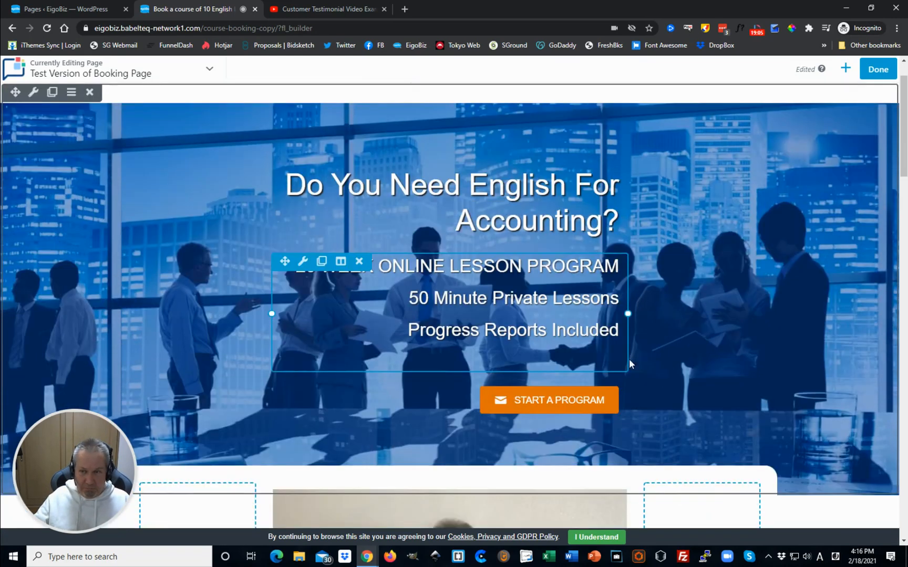
{"action": "scroll", "coordinate": [631, 363], "scroll_direction": "up", "scroll_amount": 1}
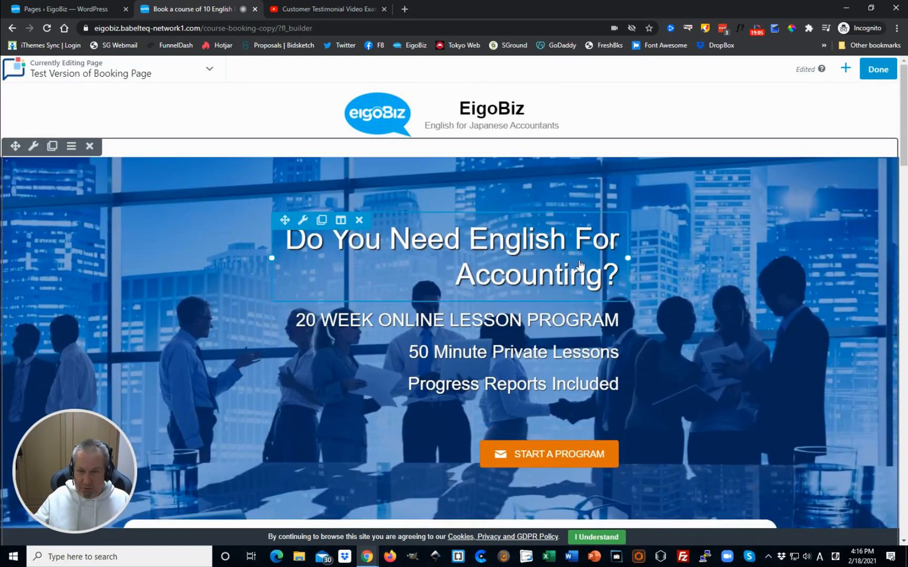
Step: Switch to responsive editing and examine the booking page at the medium screen size
{"action": "left_click", "coordinate": [186, 74]}
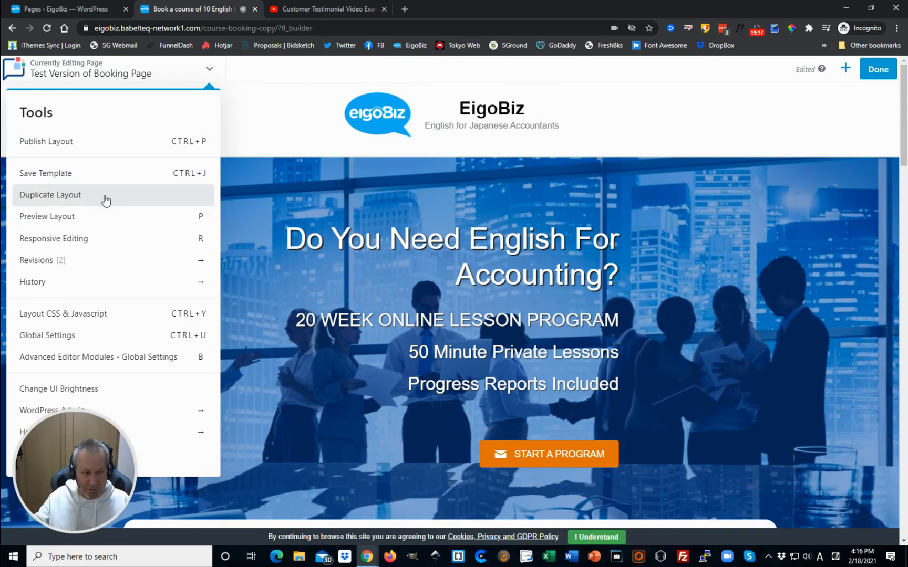
{"action": "left_click", "coordinate": [101, 245]}
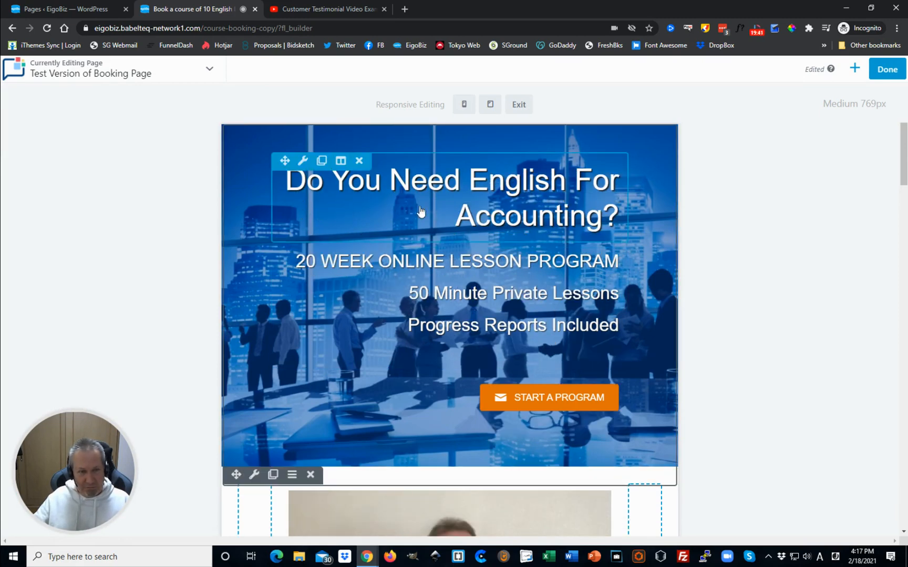
{"action": "scroll", "coordinate": [488, 260], "scroll_direction": "down", "scroll_amount": 14}
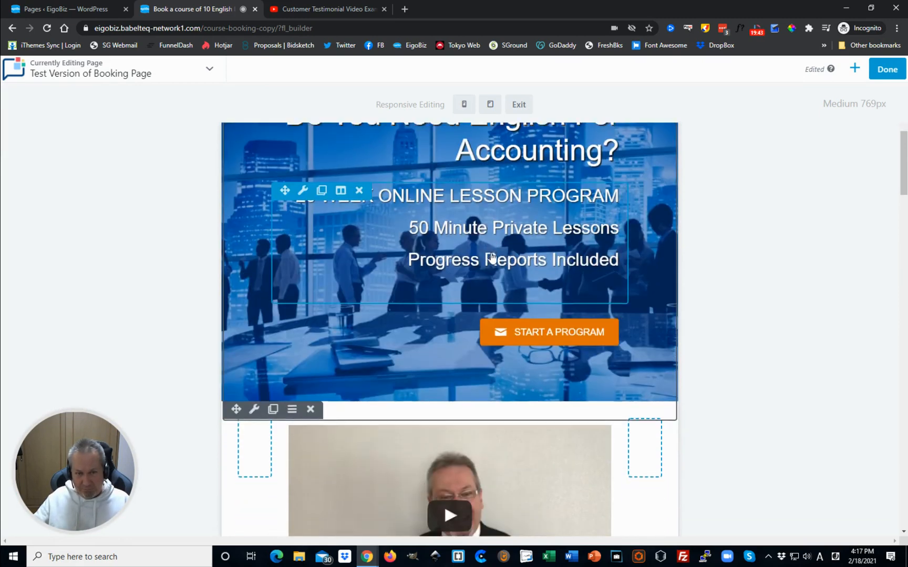
{"action": "scroll", "coordinate": [489, 284], "scroll_direction": "up", "scroll_amount": 14}
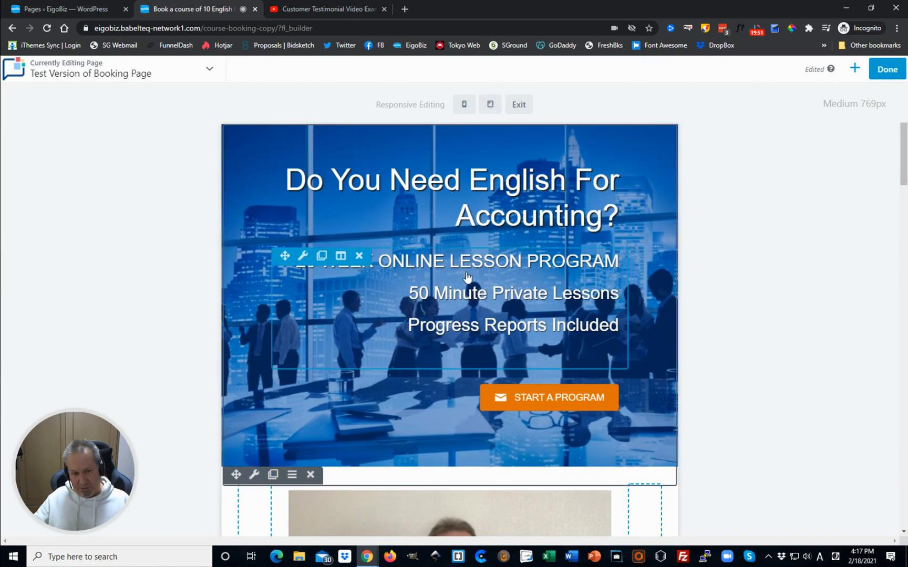
Step: Change the first line of the hero text to "10 WEEK ONLINE LESSON PROGRAM" and save the text module
{"action": "left_click", "coordinate": [484, 288]}
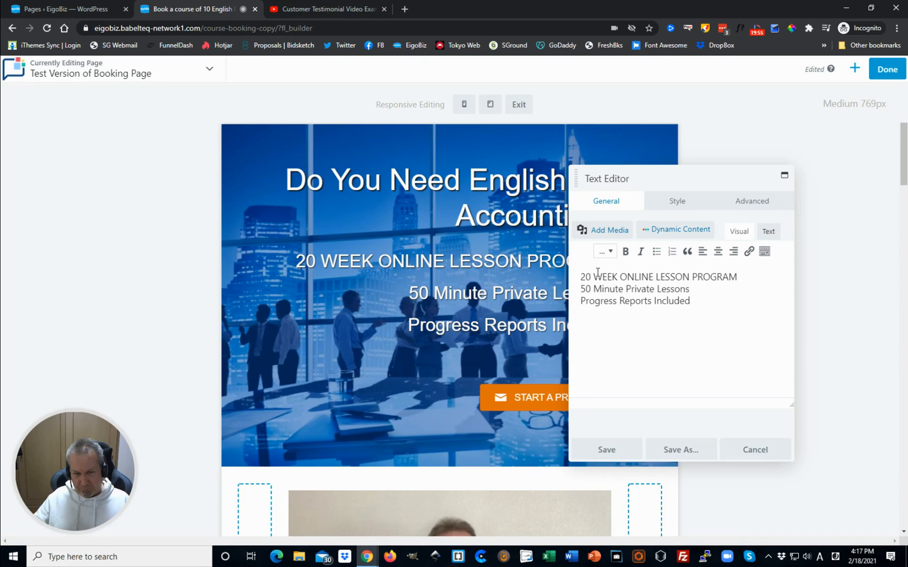
{"action": "left_click", "coordinate": [581, 277]}
{"action": "type", "text": "1"}
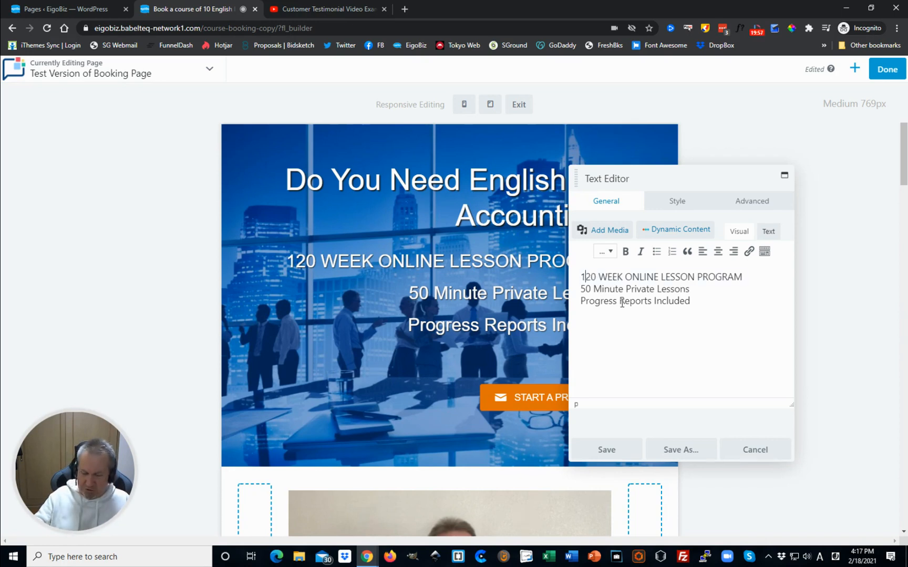
{"action": "key", "text": "Delete"}
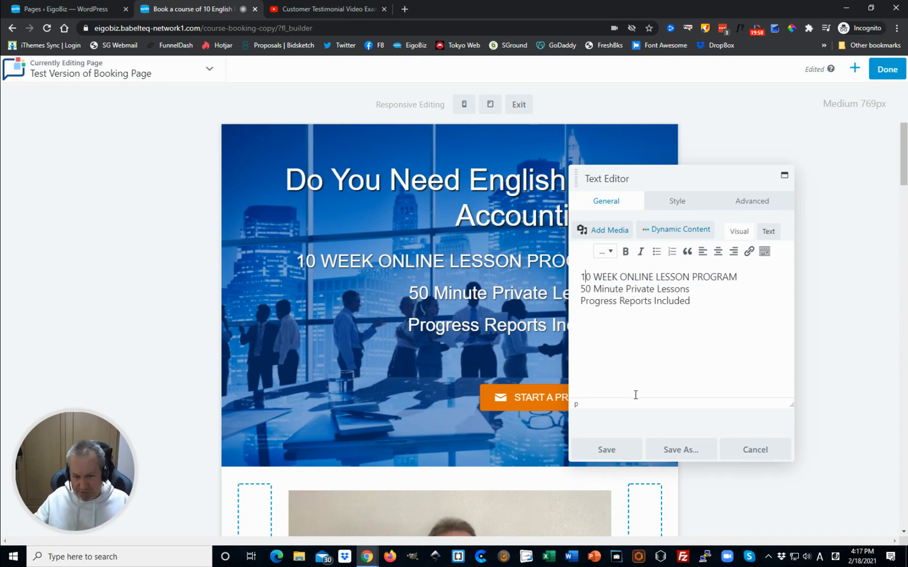
{"action": "left_click", "coordinate": [619, 445]}
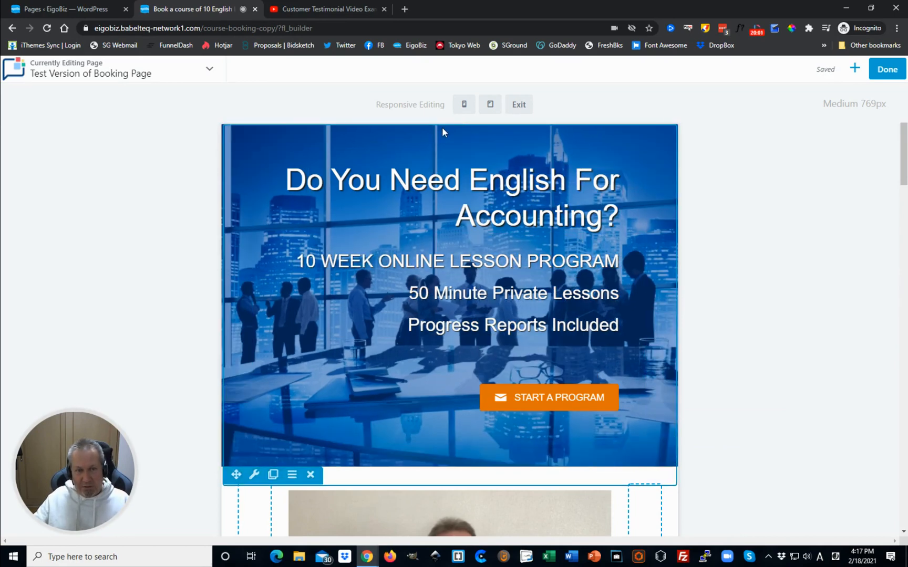
Step: Examine the page at the small phone size down to the booking form, and leave responsive editing
{"action": "left_click", "coordinate": [463, 106]}
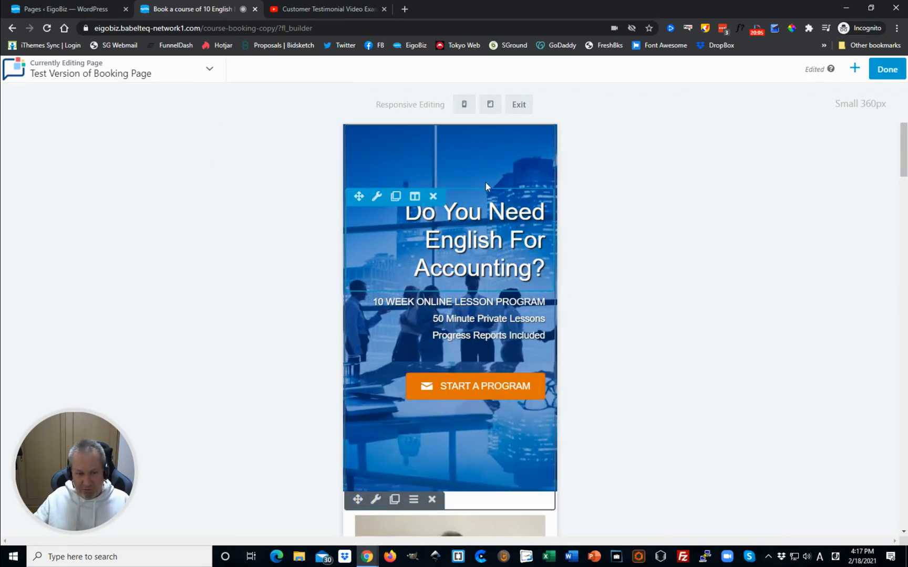
{"action": "scroll", "coordinate": [478, 316], "scroll_direction": "down", "scroll_amount": 5}
{"action": "scroll", "coordinate": [462, 237], "scroll_direction": "up", "scroll_amount": 4}
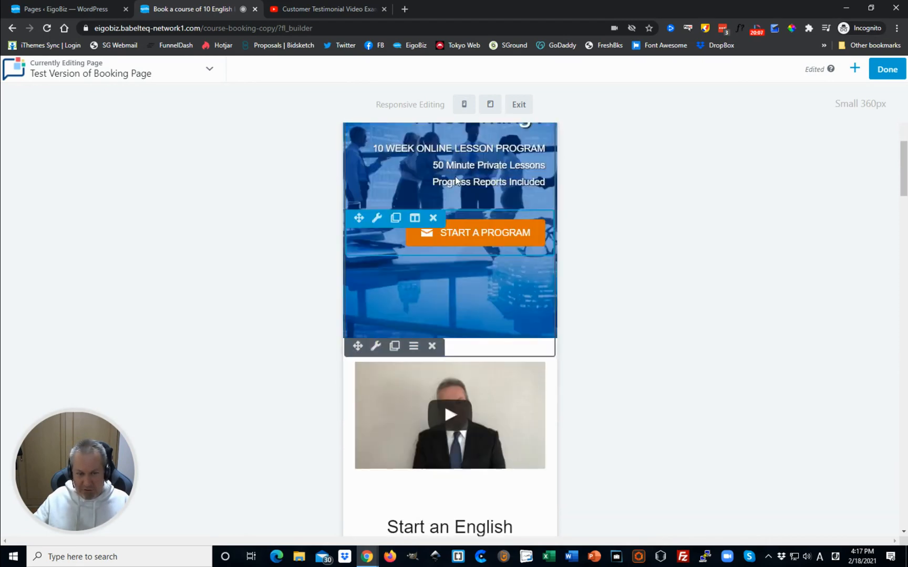
{"action": "scroll", "coordinate": [489, 310], "scroll_direction": "down", "scroll_amount": 15}
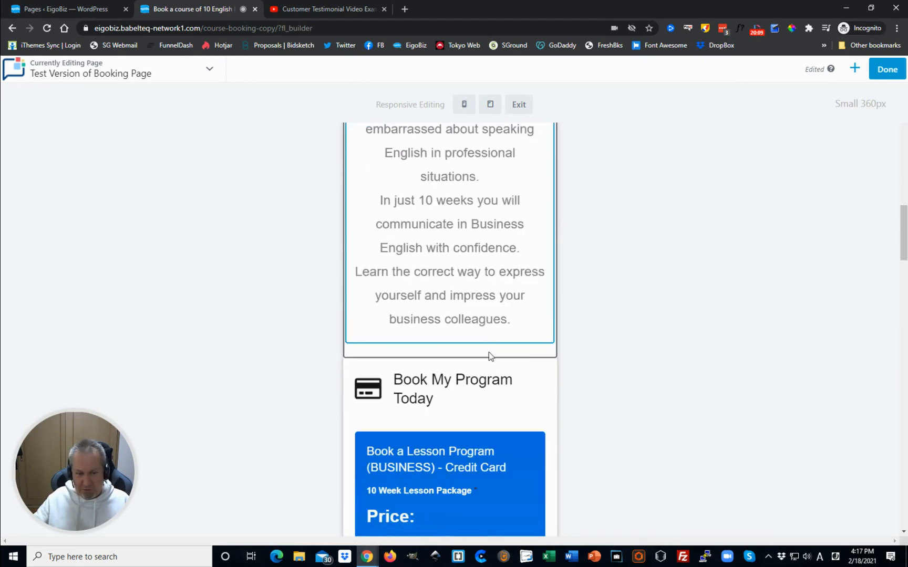
{"action": "scroll", "coordinate": [485, 347], "scroll_direction": "up", "scroll_amount": 6}
{"action": "scroll", "coordinate": [483, 343], "scroll_direction": "up", "scroll_amount": 2}
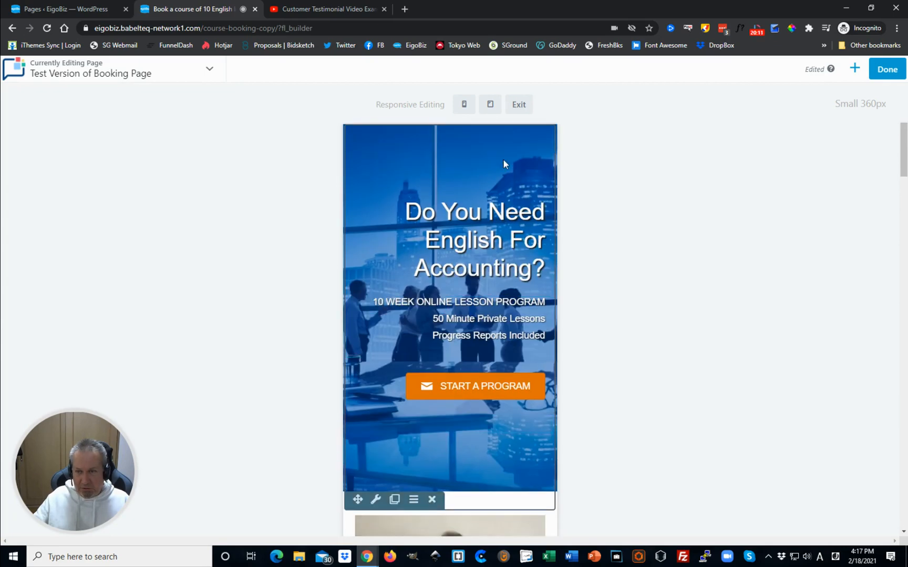
{"action": "left_click", "coordinate": [519, 107]}
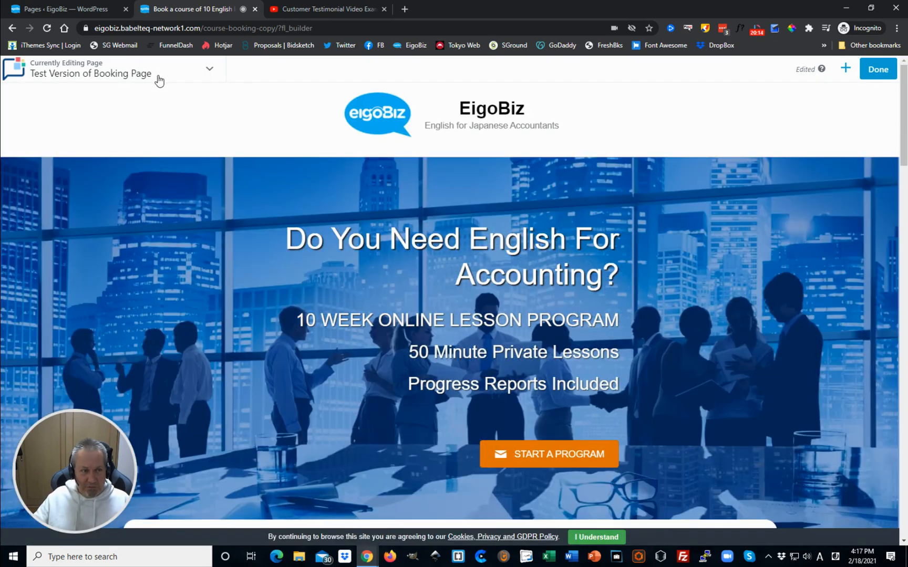
Step: Preview the second revision in the booking page's revisions list, apply it, and keep waiting for the unresponsive page
{"action": "left_click", "coordinate": [159, 79]}
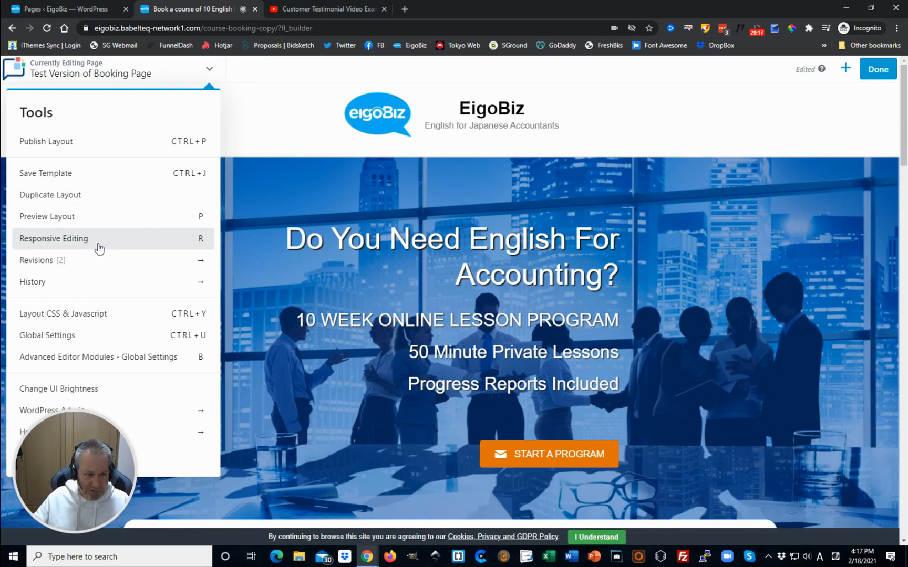
{"action": "left_click", "coordinate": [107, 262]}
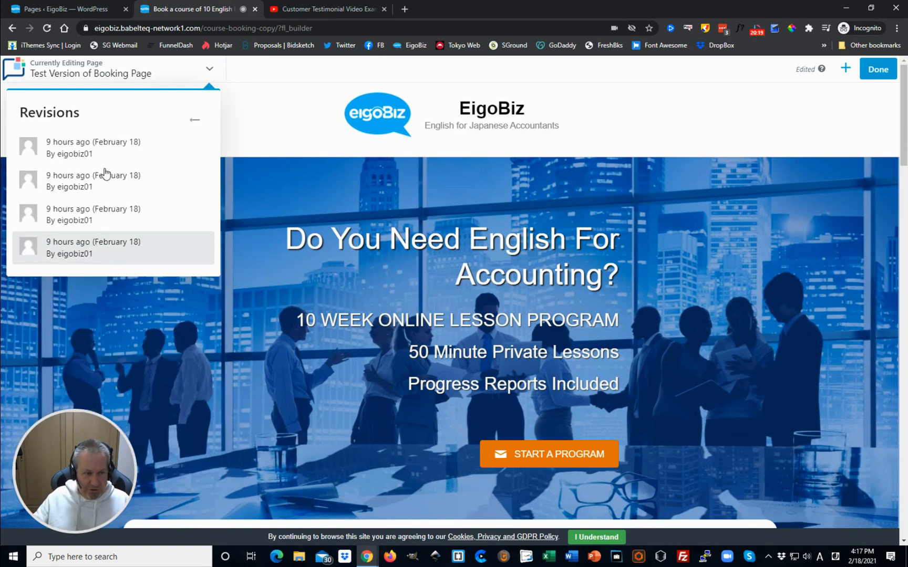
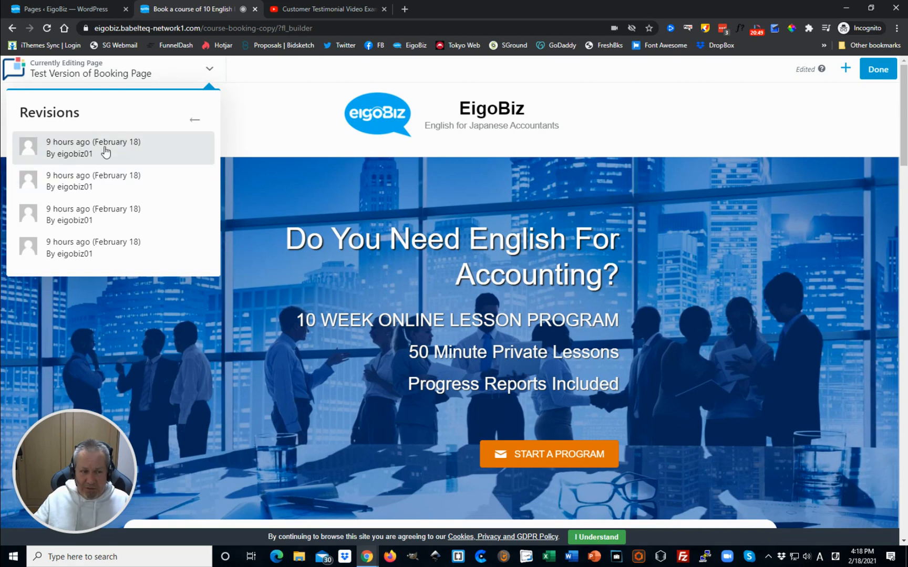
{"action": "left_click", "coordinate": [103, 184]}
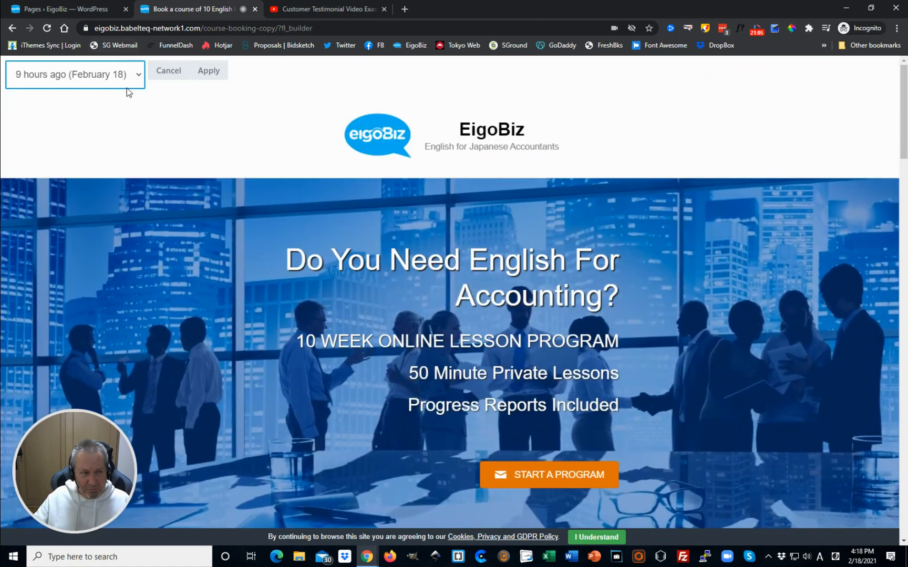
{"action": "left_click", "coordinate": [126, 75]}
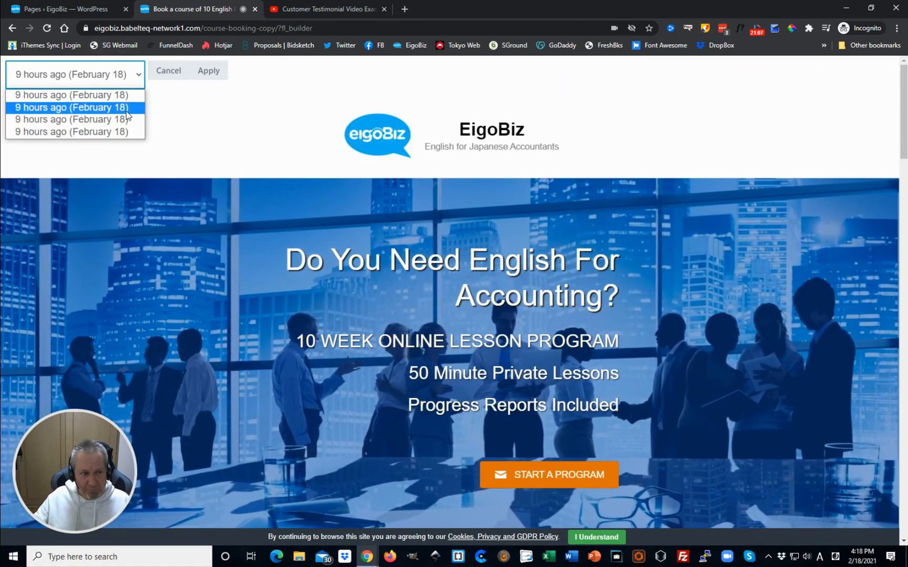
{"action": "left_click", "coordinate": [127, 112]}
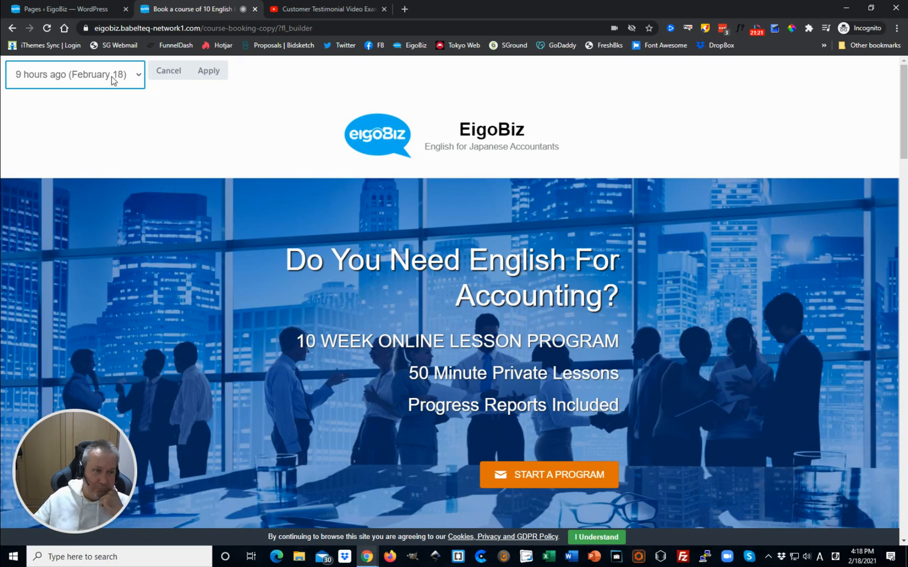
{"action": "scroll", "coordinate": [111, 76], "scroll_direction": "down", "scroll_amount": 3}
{"action": "left_click", "coordinate": [208, 71]}
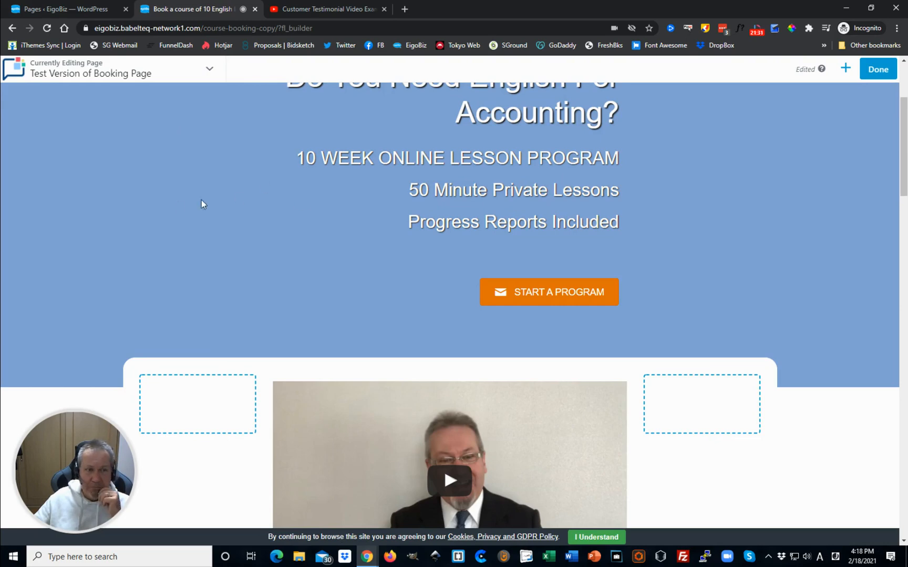
{"action": "scroll", "coordinate": [163, 140], "scroll_direction": "up", "scroll_amount": 3}
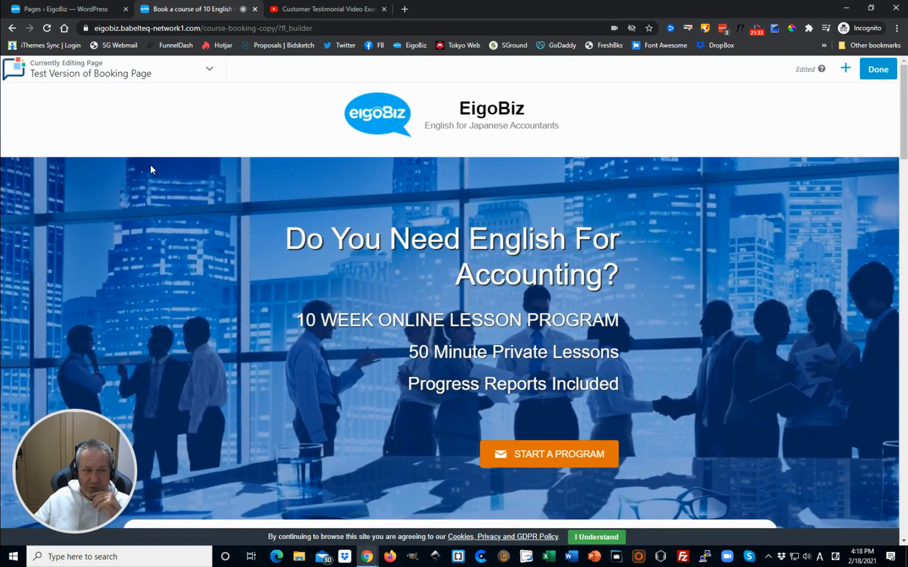
{"action": "scroll", "coordinate": [157, 170], "scroll_direction": "down", "scroll_amount": 5}
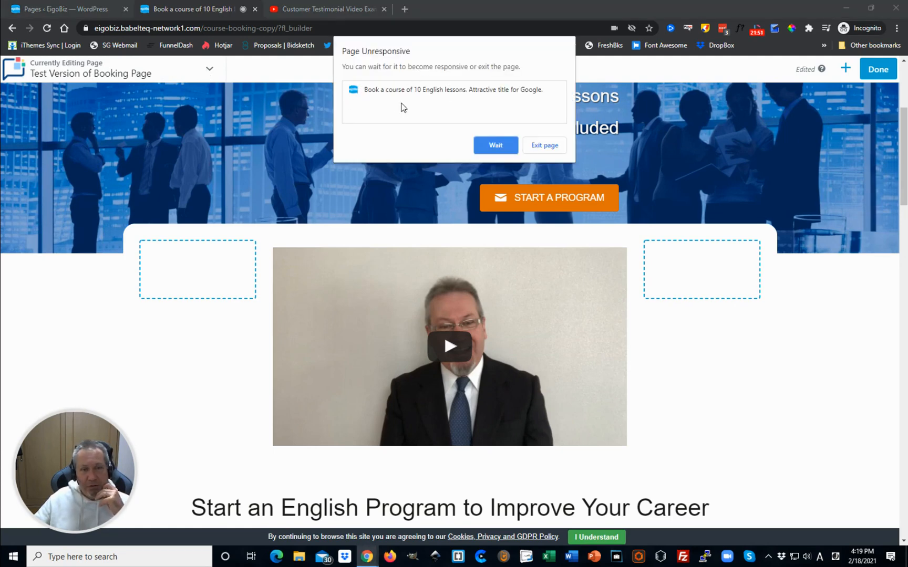
{"action": "left_click", "coordinate": [490, 147]}
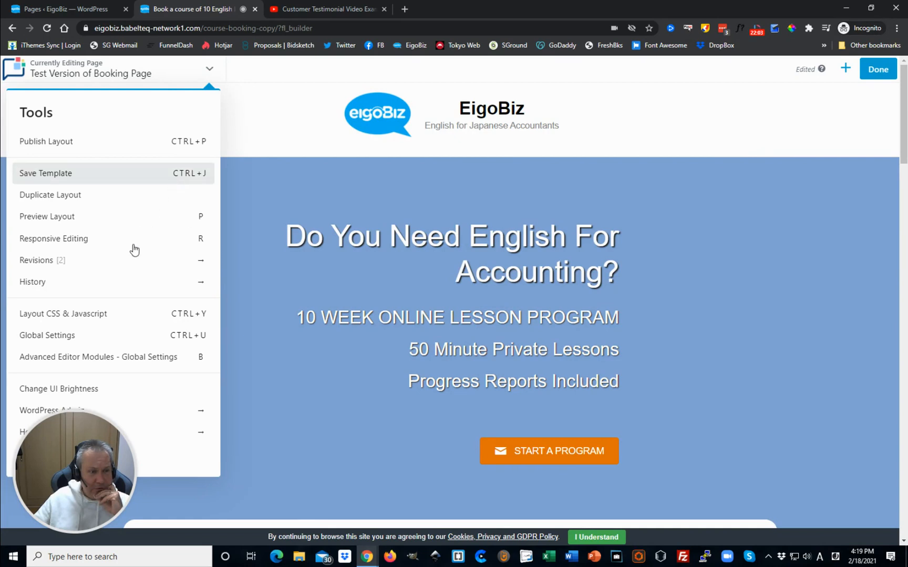
Step: Examine the layout's edit history, return to the tools list, and wait for the unresponsive page to recover
{"action": "left_click", "coordinate": [153, 286]}
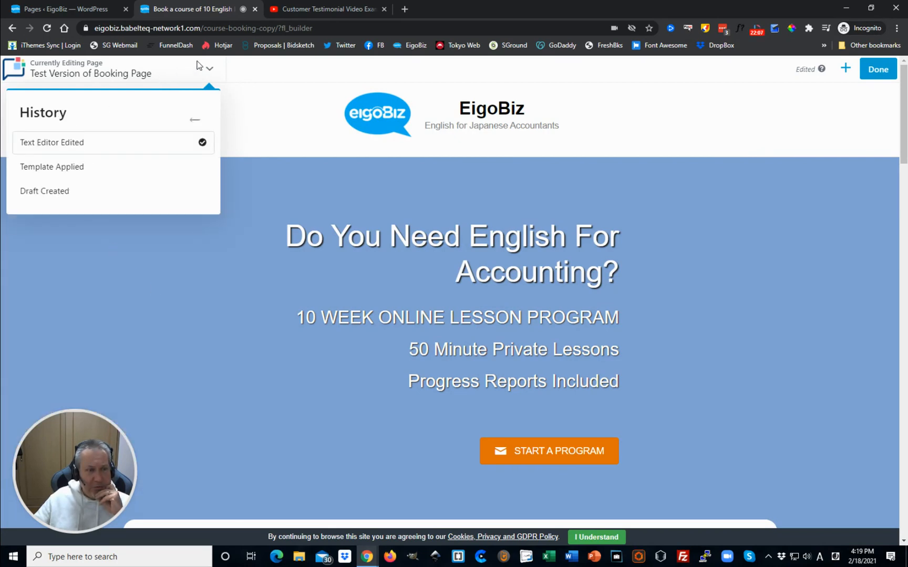
{"action": "left_click", "coordinate": [194, 122]}
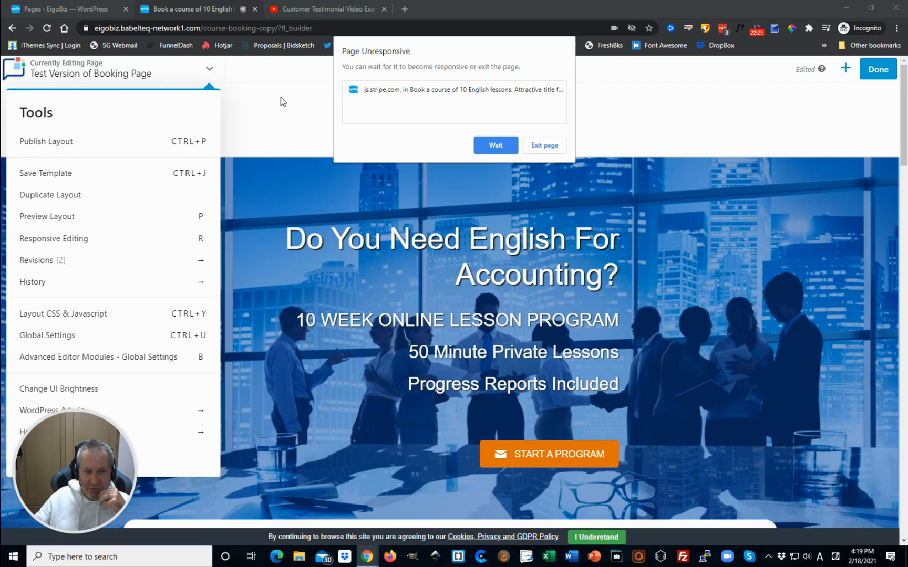
{"action": "left_click", "coordinate": [501, 141]}
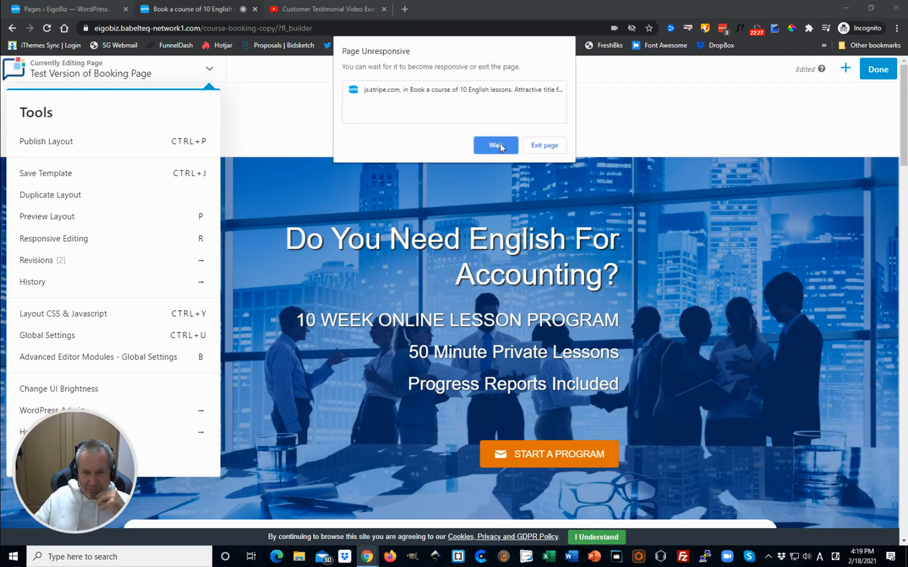
{"action": "left_click", "coordinate": [500, 144]}
{"action": "left_click", "coordinate": [500, 144]}
{"action": "left_click", "coordinate": [500, 144]}
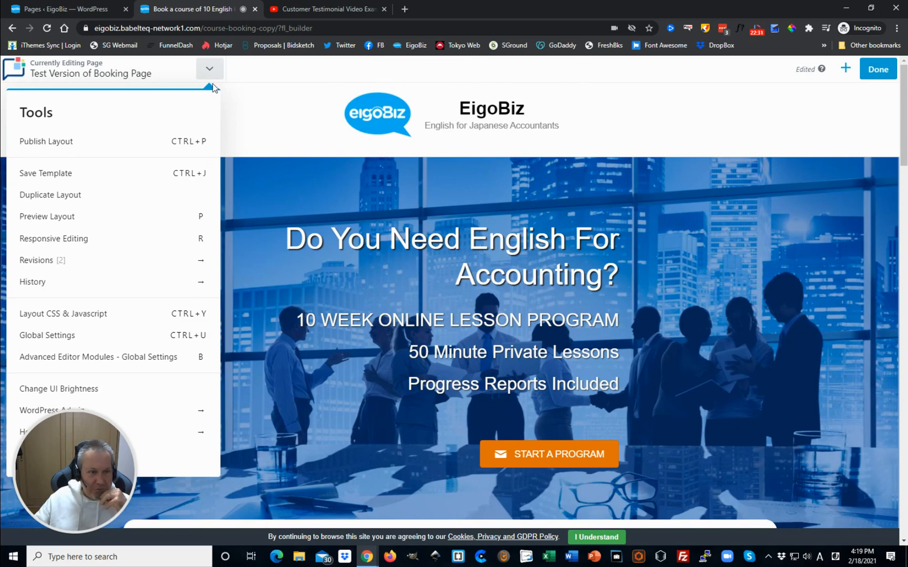
Step: View the layout's custom CSS and JavaScript editors, and cancel without entering any code
{"action": "scroll", "coordinate": [128, 246], "scroll_direction": "down", "scroll_amount": 1}
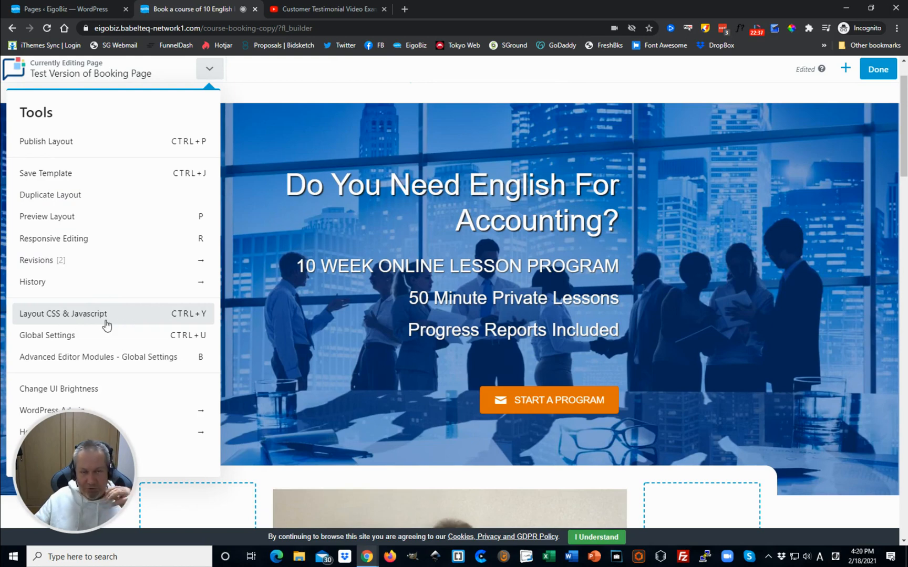
{"action": "left_click", "coordinate": [132, 318]}
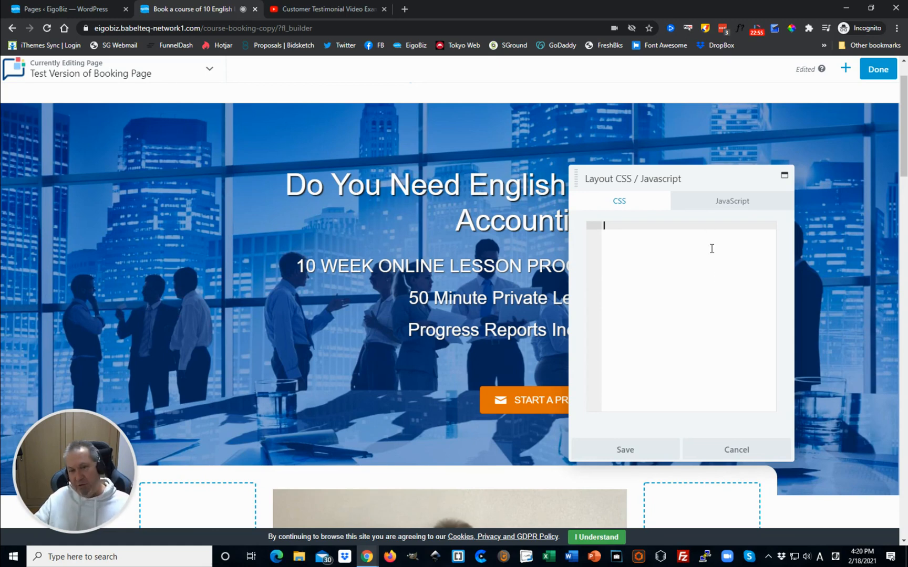
{"action": "left_click", "coordinate": [717, 205]}
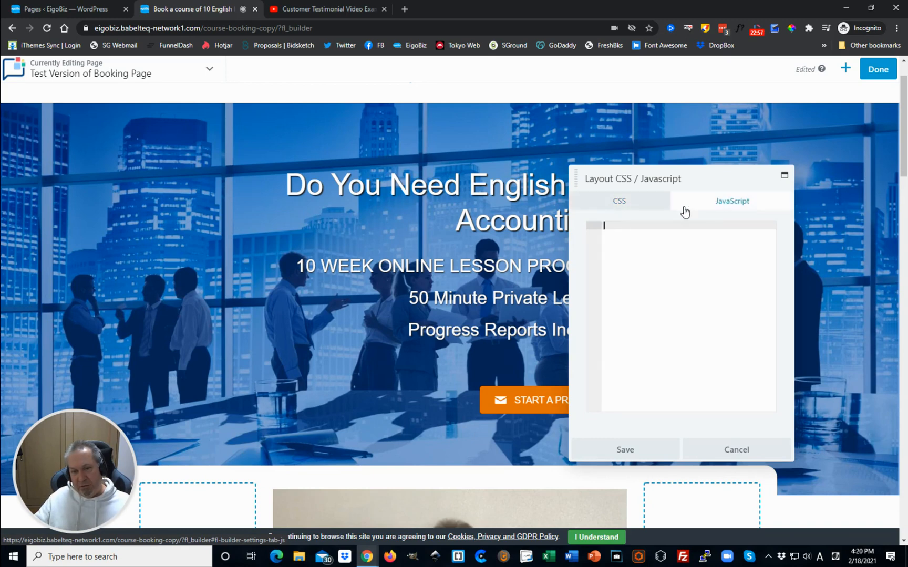
{"action": "left_click", "coordinate": [626, 203]}
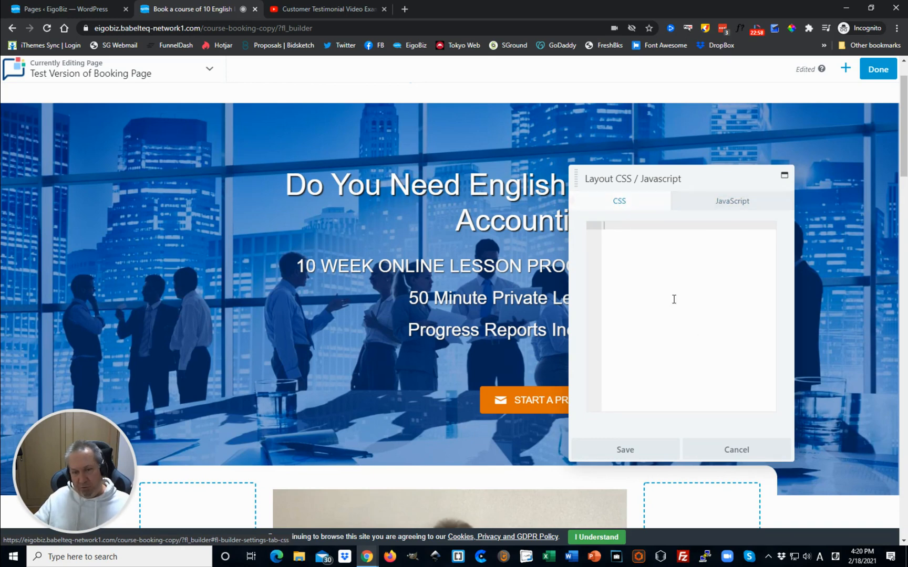
{"action": "left_click", "coordinate": [753, 448]}
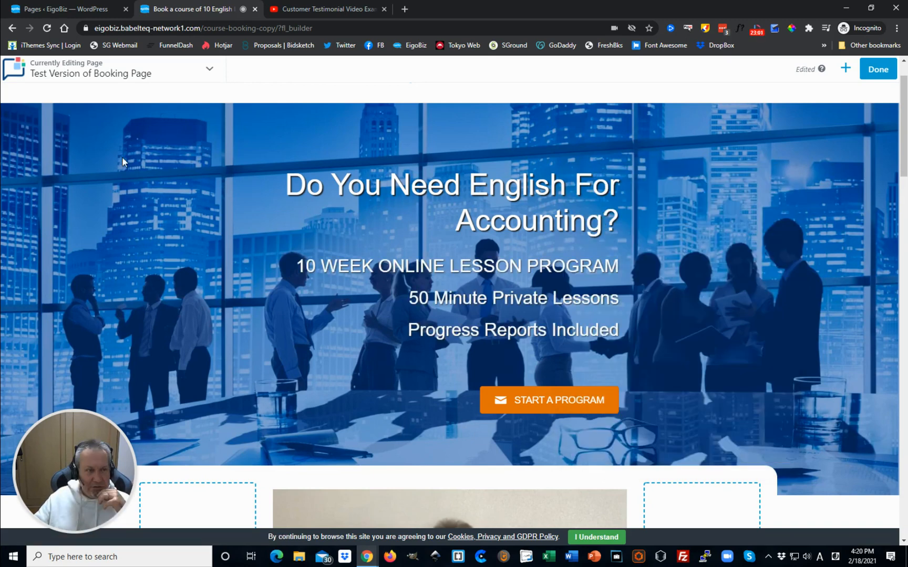
Step: Try the builder's dark interface brightness and switch back to the light one
{"action": "left_click", "coordinate": [162, 72]}
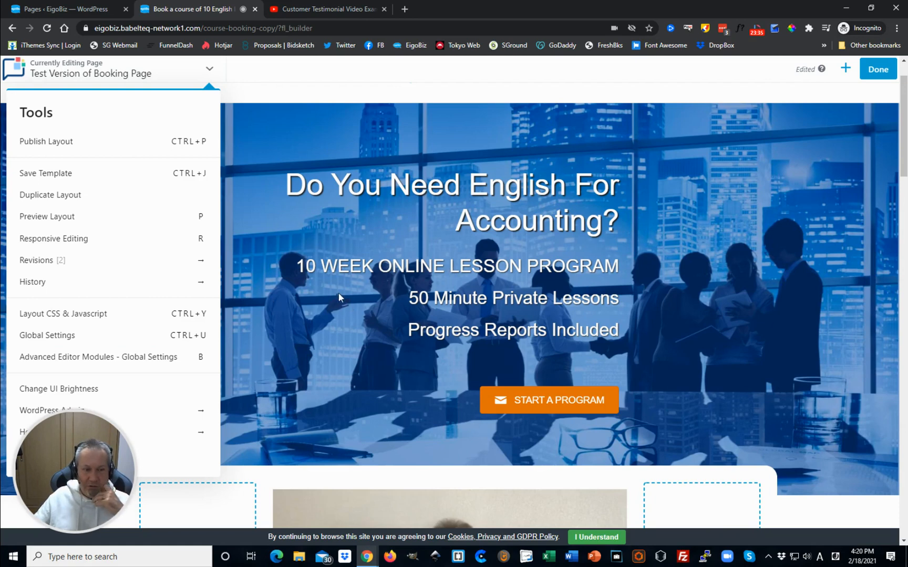
{"action": "scroll", "coordinate": [83, 310], "scroll_direction": "down", "scroll_amount": 1}
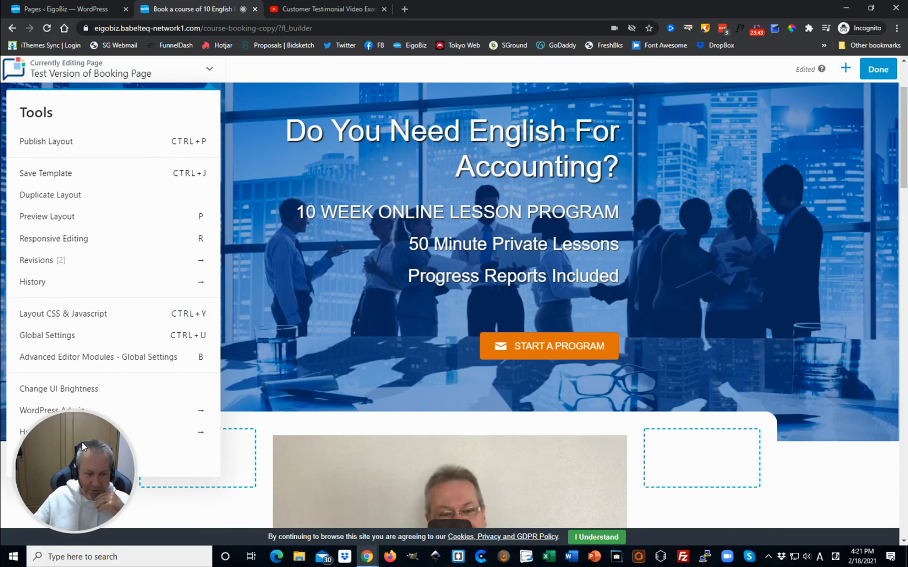
{"action": "left_click_drag", "start_coordinate": [82, 441], "coordinate": [358, 435]}
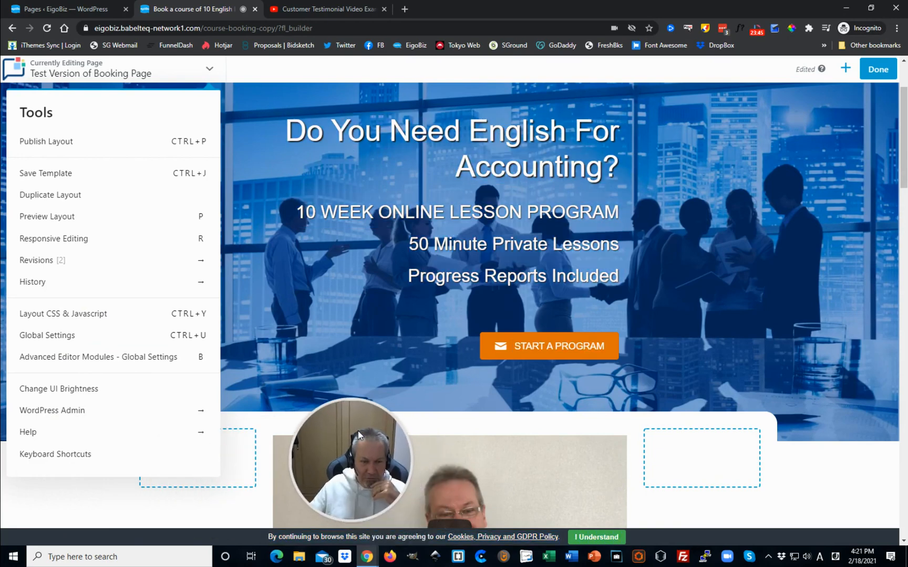
{"action": "left_click", "coordinate": [98, 390]}
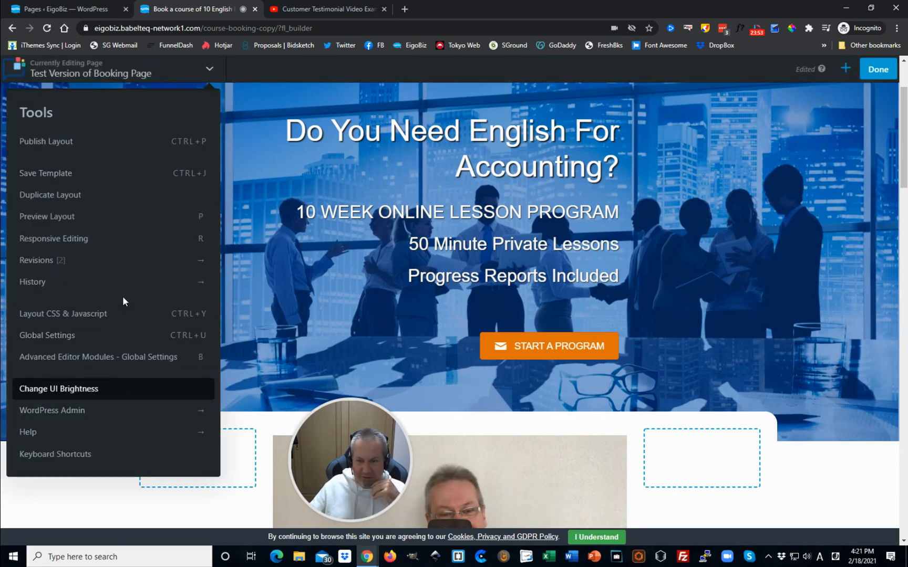
{"action": "left_click", "coordinate": [97, 395]}
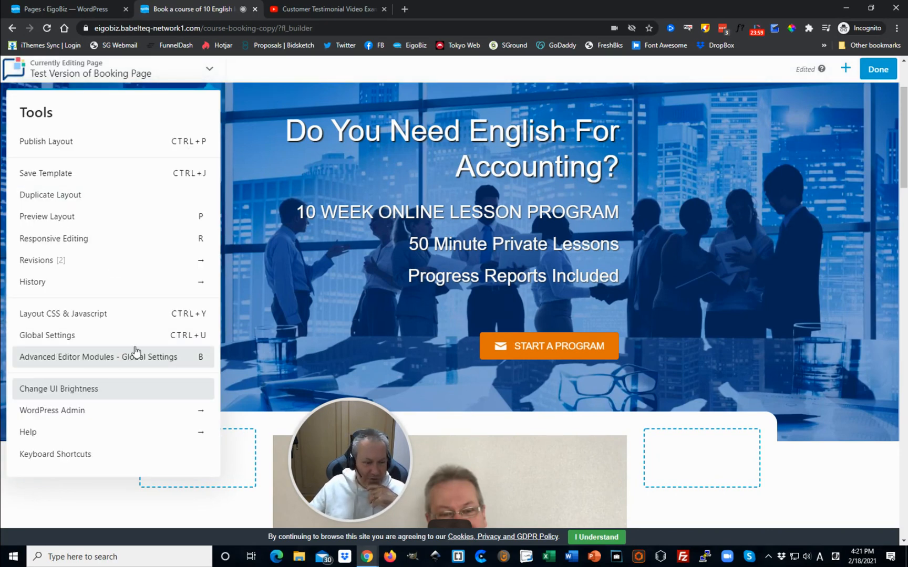
Step: Look over the WordPress Admin links and the builder's keyboard shortcuts list, and close the list
{"action": "left_click", "coordinate": [92, 416]}
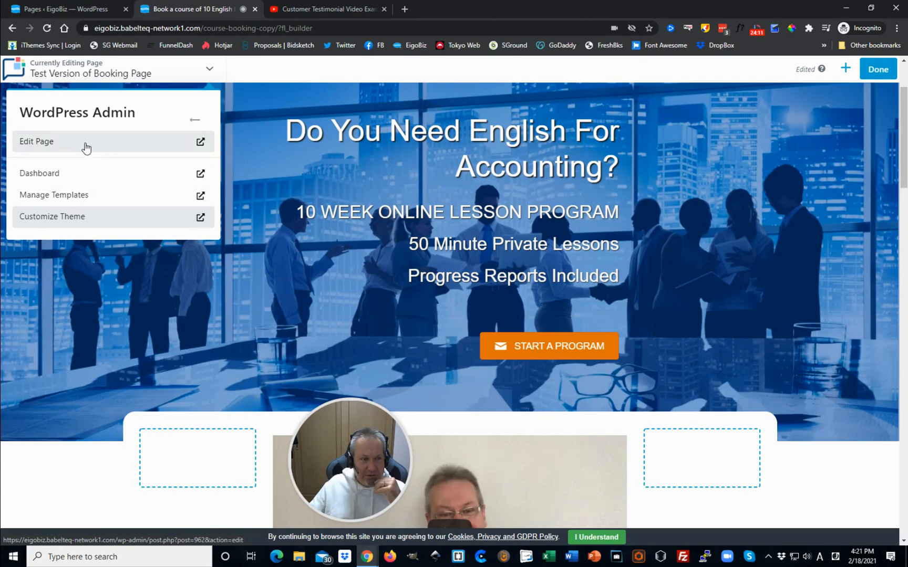
{"action": "left_click", "coordinate": [194, 121]}
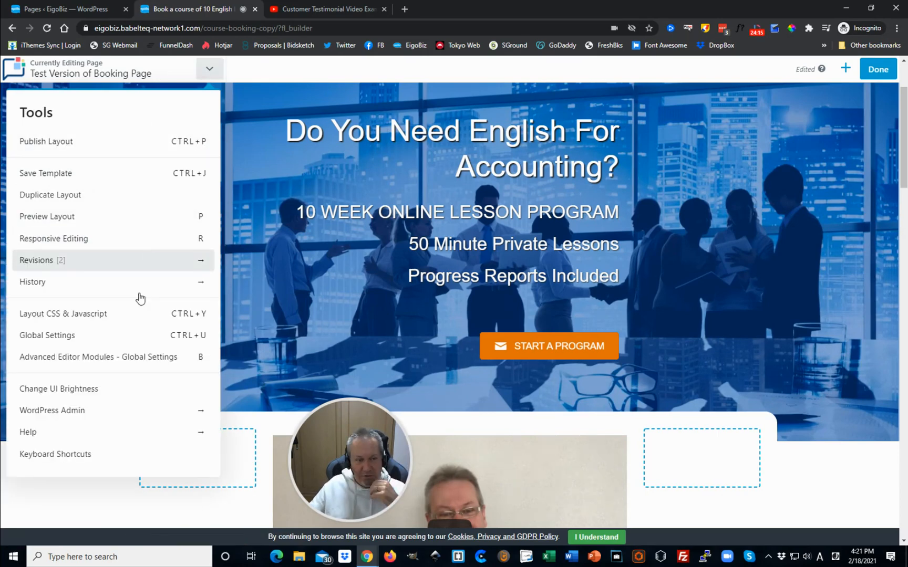
{"action": "scroll", "coordinate": [126, 389], "scroll_direction": "down", "scroll_amount": 1}
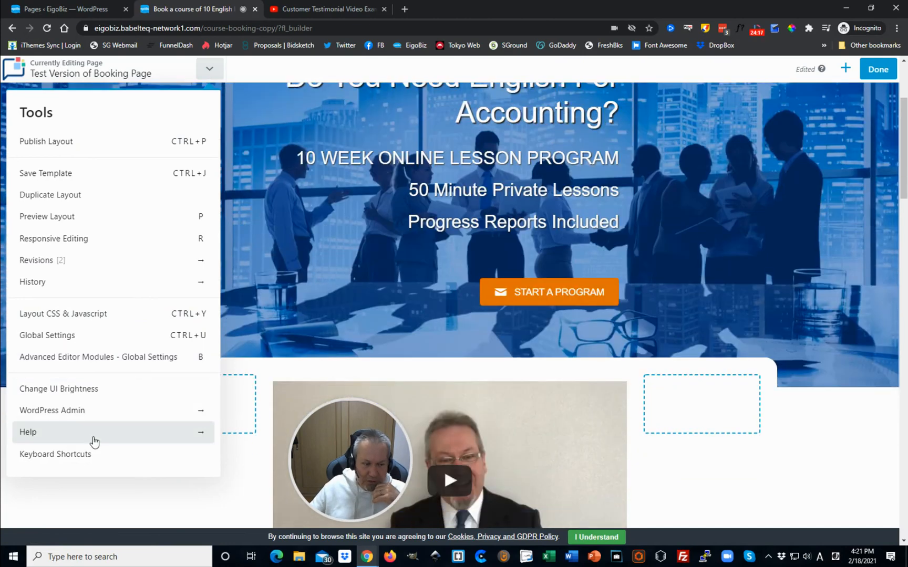
{"action": "left_click", "coordinate": [99, 455]}
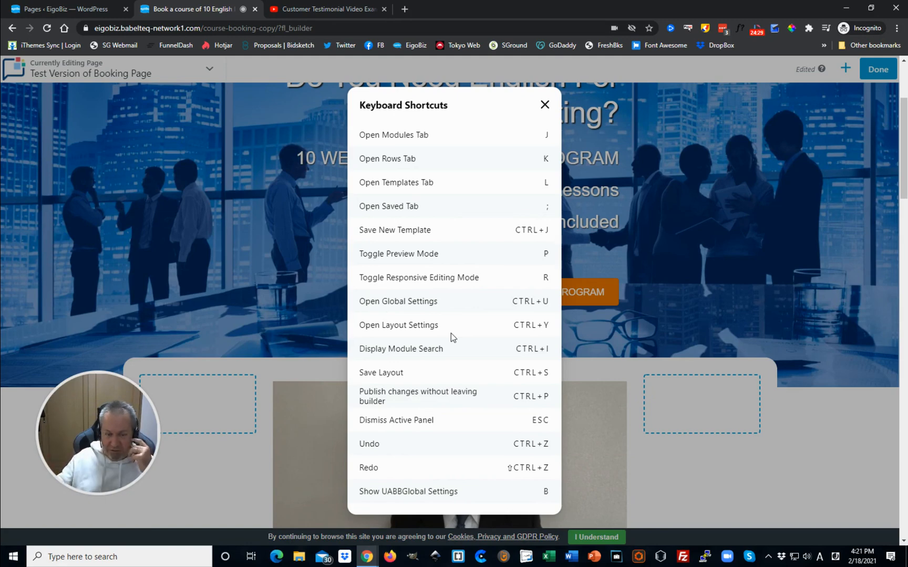
{"action": "left_click", "coordinate": [544, 106]}
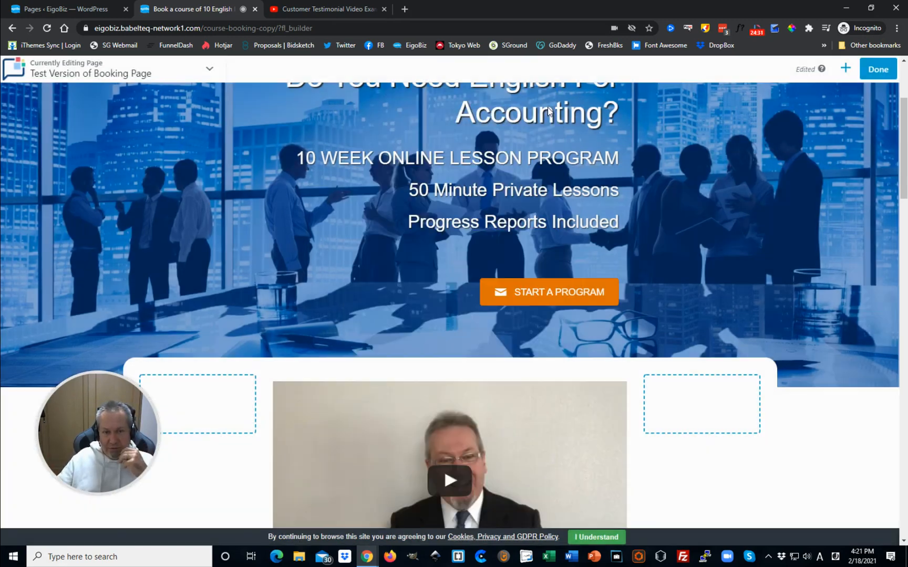
Step: Search the builder's modules for "gallery", clear the search, and close the module library
{"action": "left_click", "coordinate": [846, 68]}
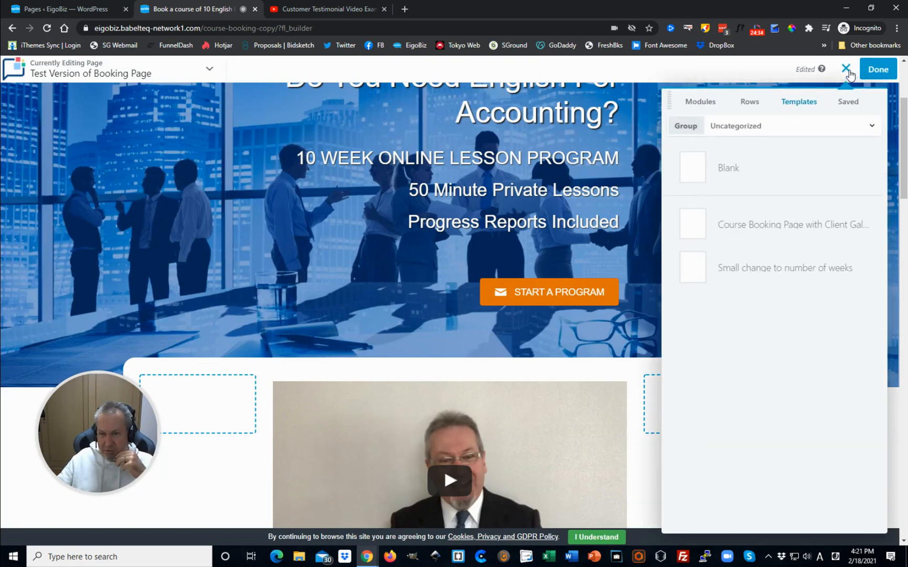
{"action": "left_click", "coordinate": [702, 106]}
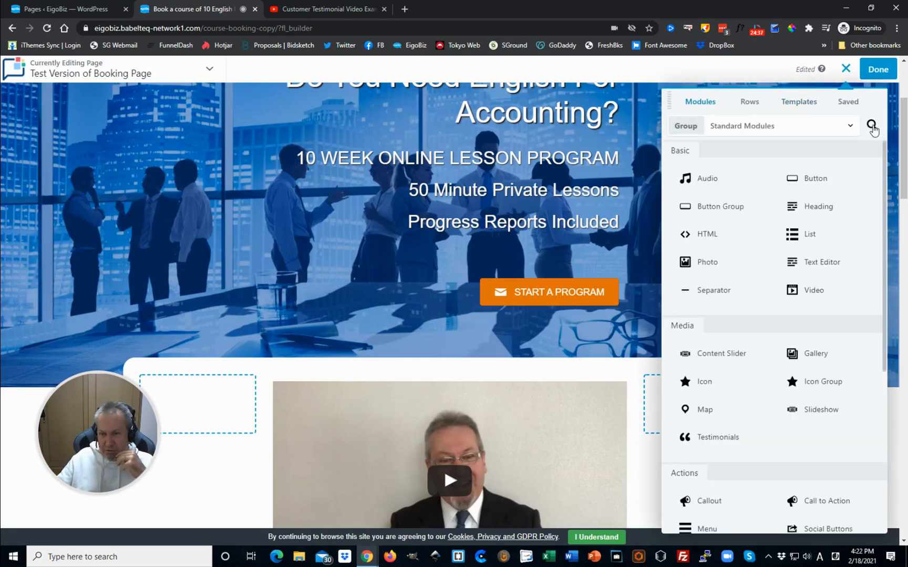
{"action": "left_click", "coordinate": [871, 126]}
{"action": "type", "text": "g"}
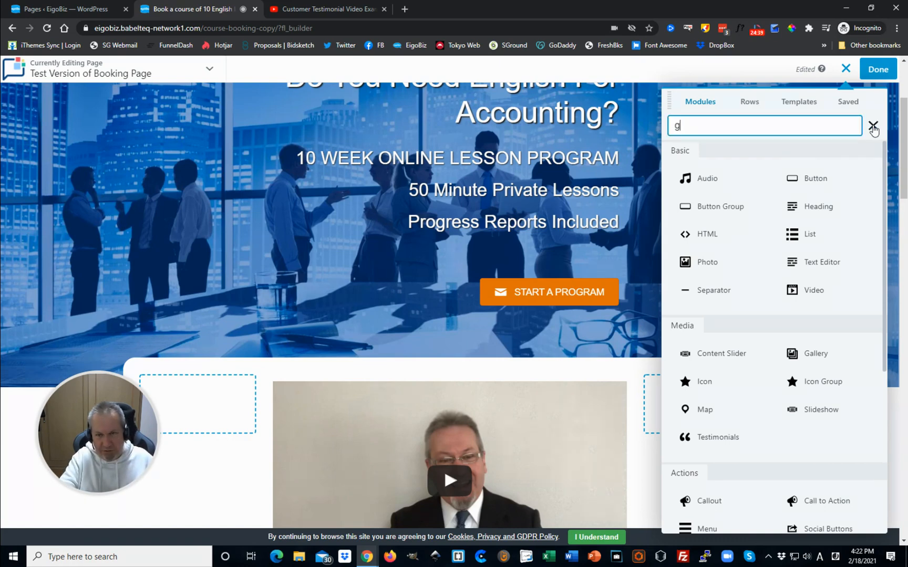
{"action": "type", "text": "allery"}
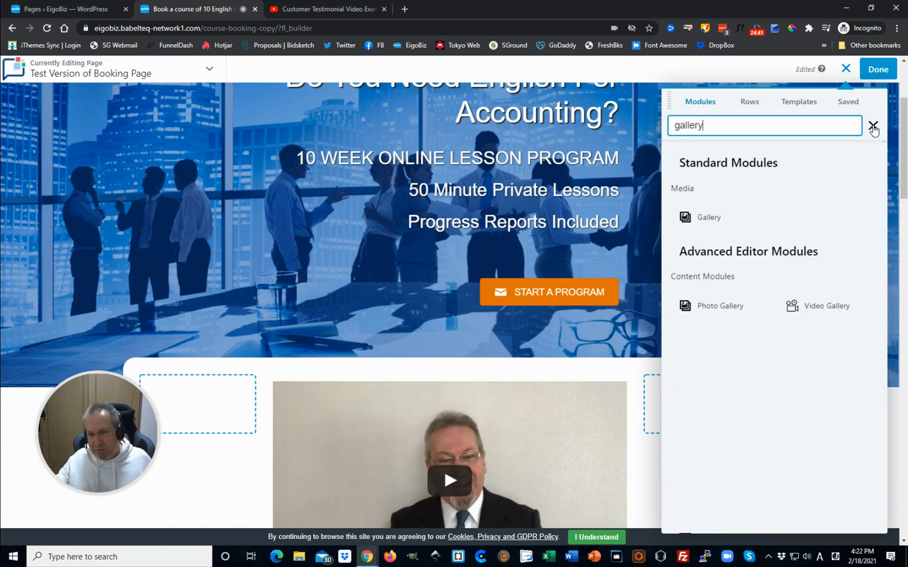
{"action": "left_click", "coordinate": [874, 125]}
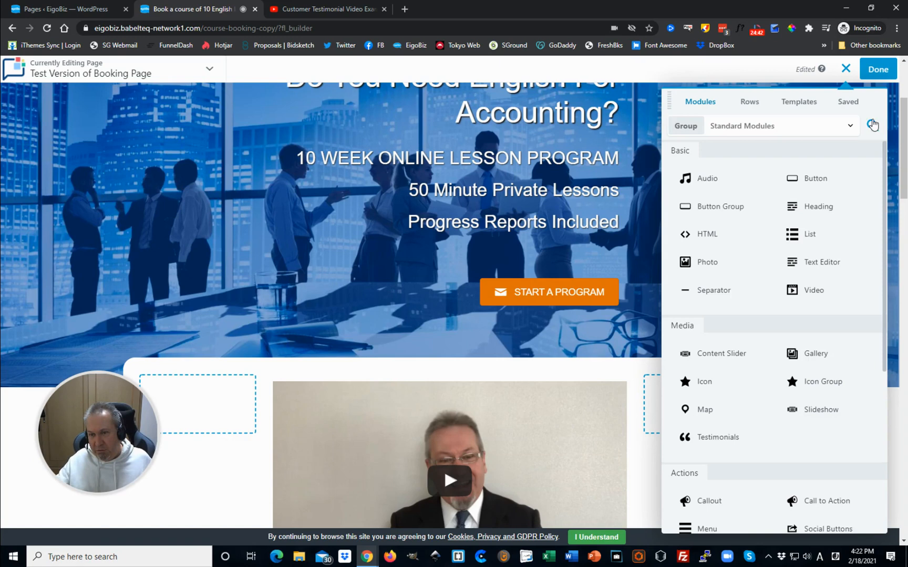
{"action": "left_click", "coordinate": [846, 69]}
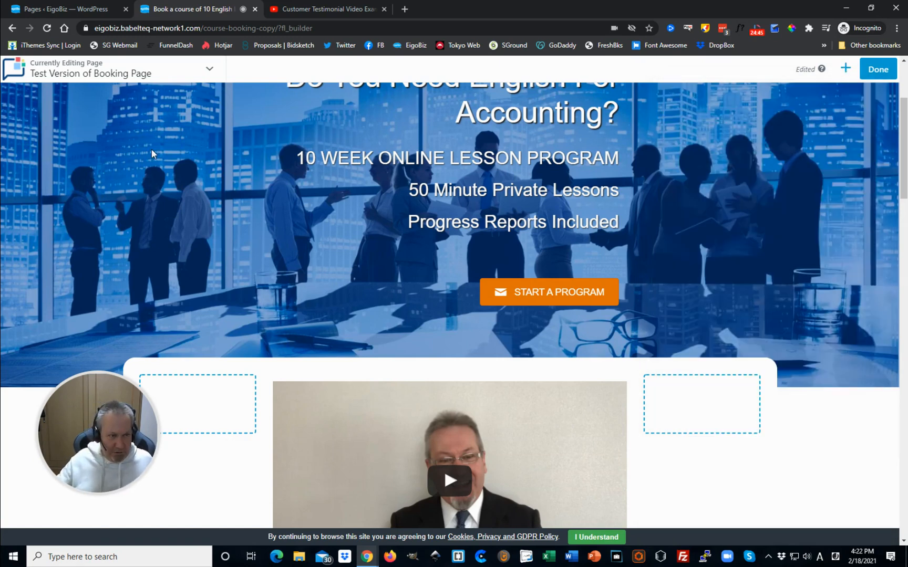
Step: Review the builder's list of keyboard shortcuts and close it
{"action": "left_click", "coordinate": [185, 80]}
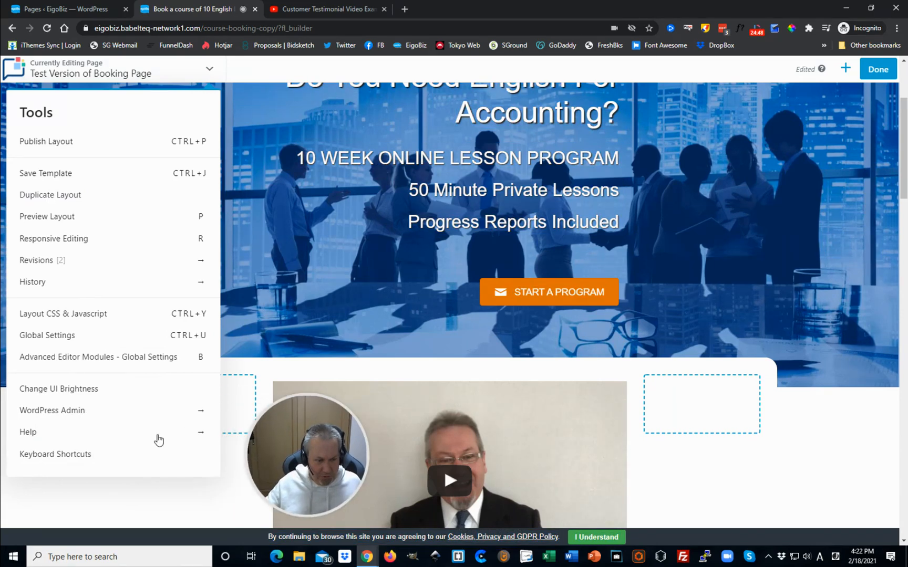
{"action": "left_click", "coordinate": [87, 453]}
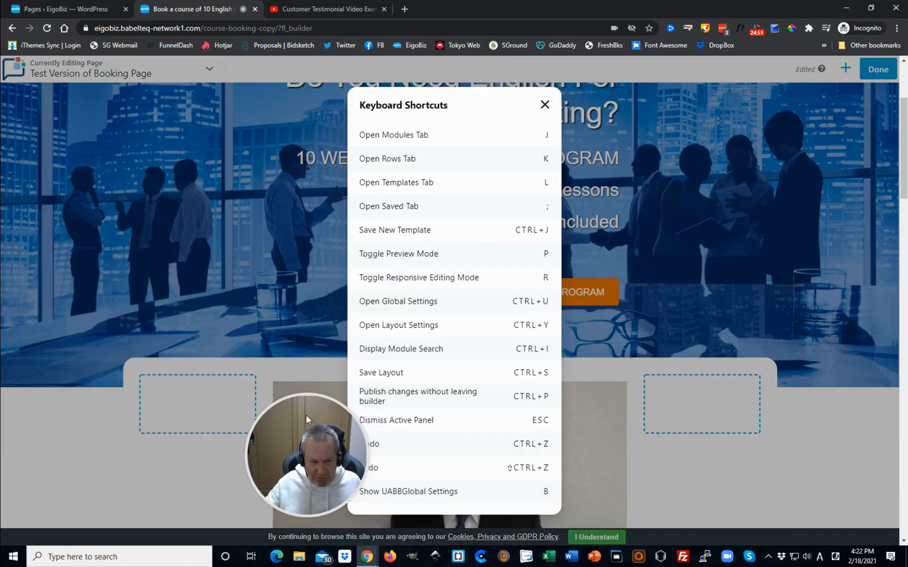
{"action": "scroll", "coordinate": [479, 394], "scroll_direction": "up", "scroll_amount": 2}
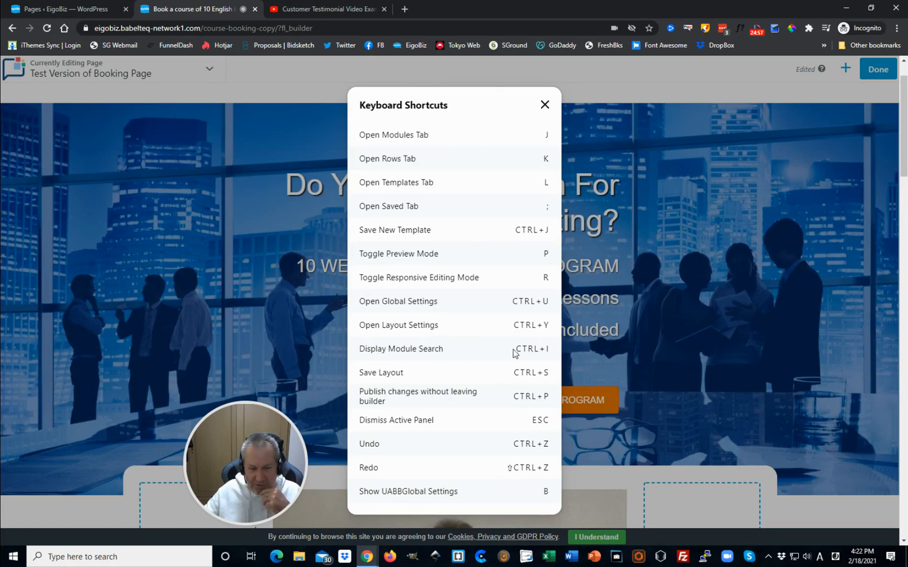
{"action": "left_click", "coordinate": [545, 105]}
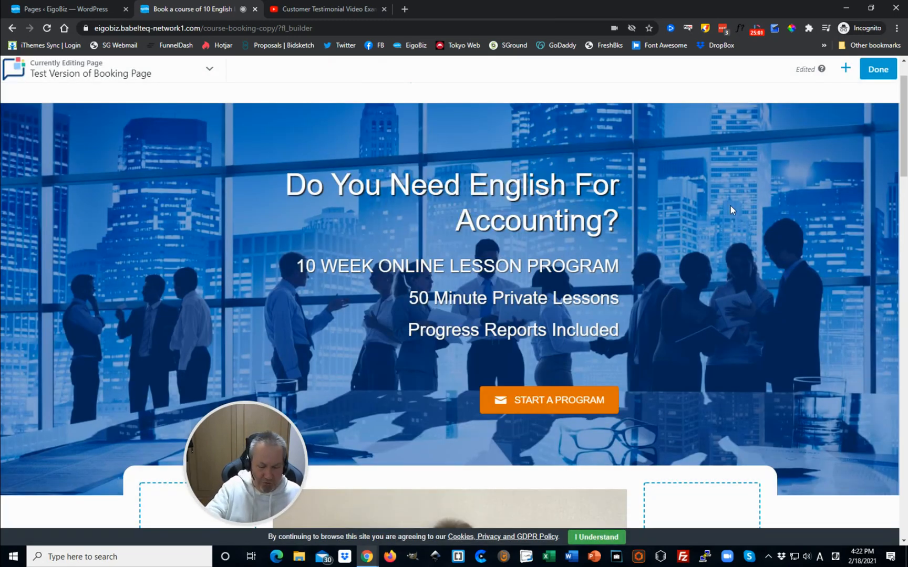
Step: Bring up the builder's module library and close it without adding a module
{"action": "key", "text": "j"}
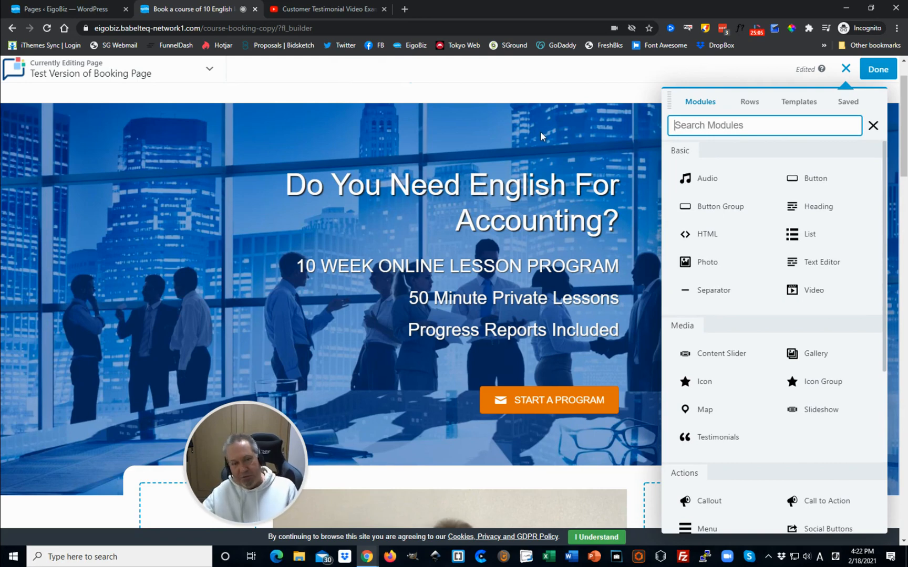
{"action": "left_click", "coordinate": [446, 135]}
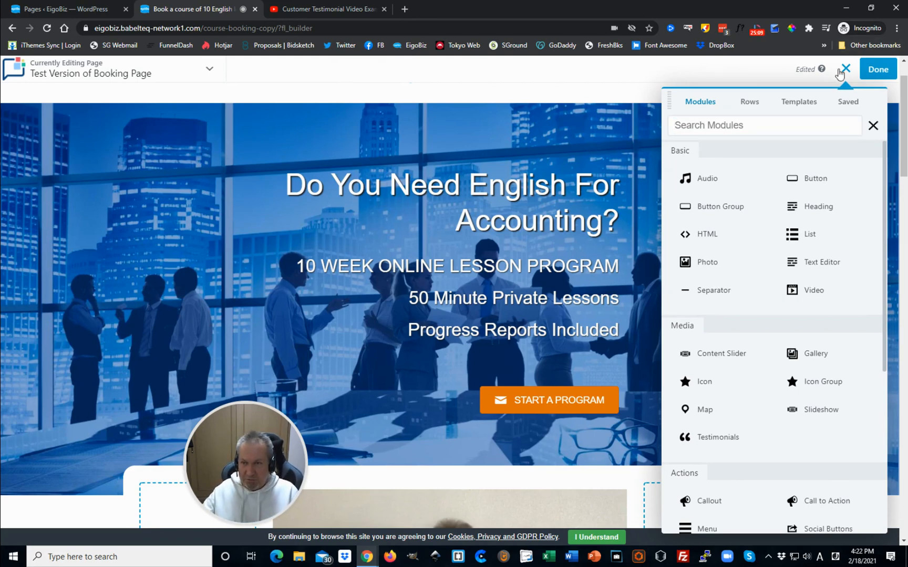
{"action": "left_click", "coordinate": [844, 69]}
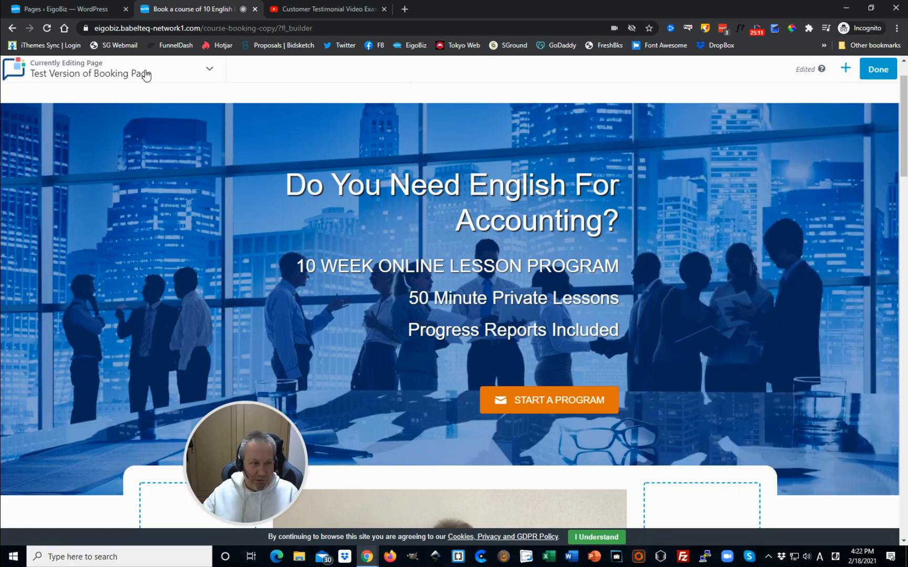
Step: Look over the builder's Help options, including the video, guided tour, knowledge base and support links
{"action": "left_click", "coordinate": [146, 75]}
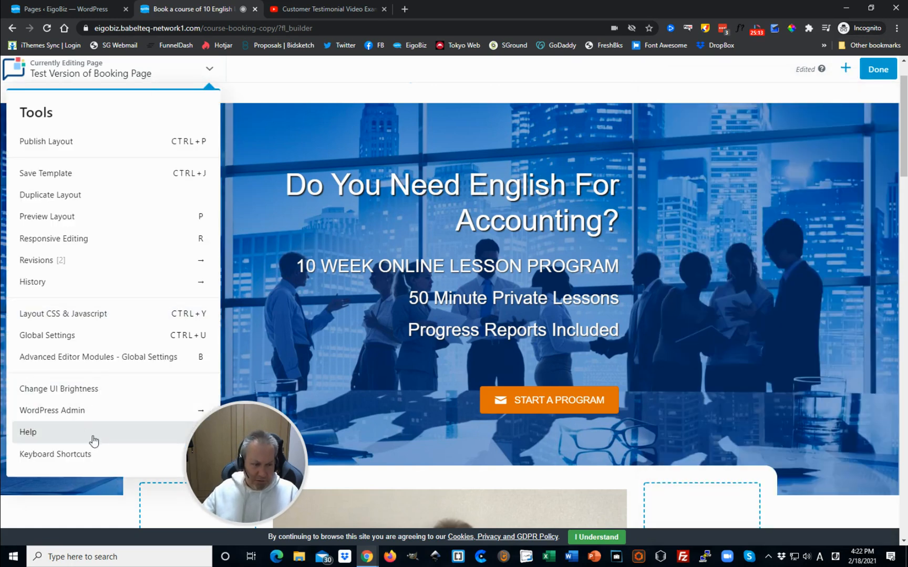
{"action": "left_click", "coordinate": [50, 435]}
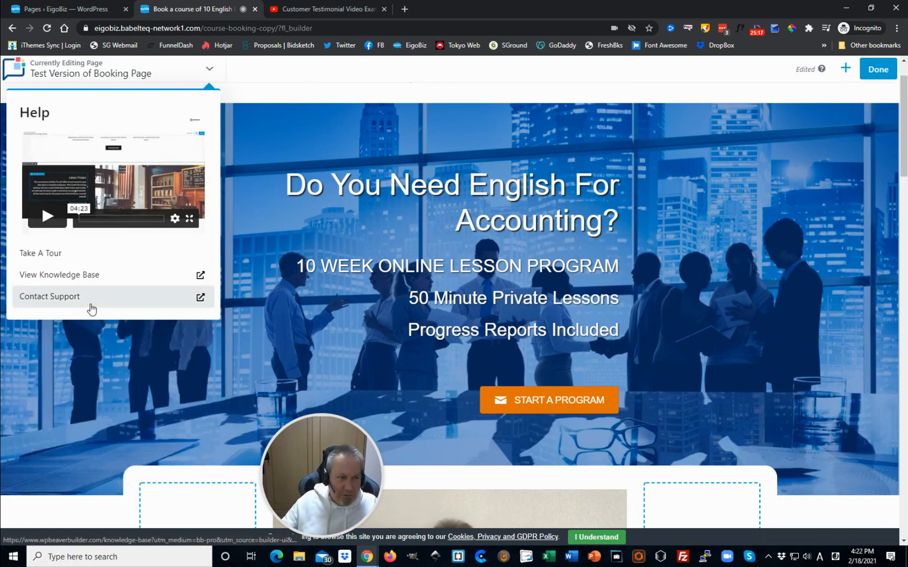
{"action": "mouse_move", "coordinate": [95, 196]}
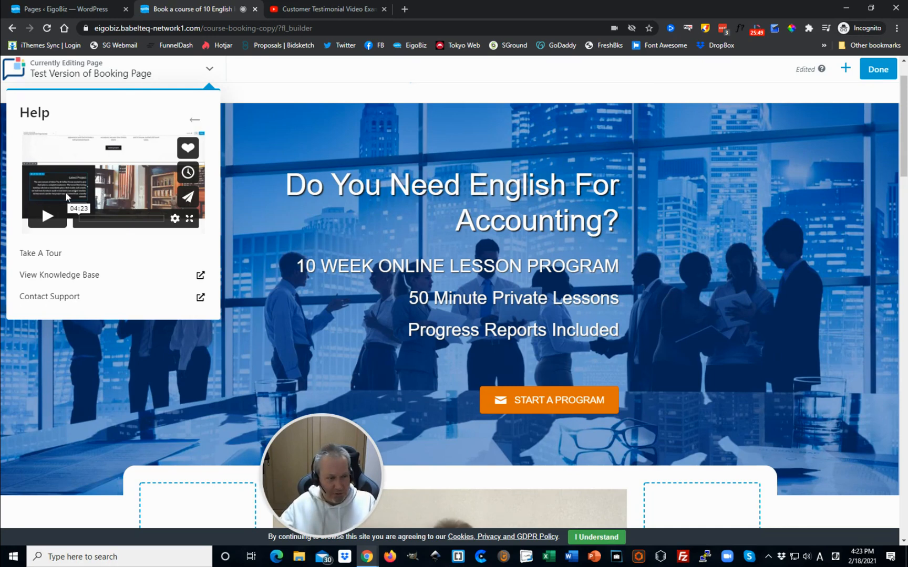
Step: Take the builder's guided tour from choosing a template through publishing changes, finish it and close the module library
{"action": "left_click", "coordinate": [86, 255]}
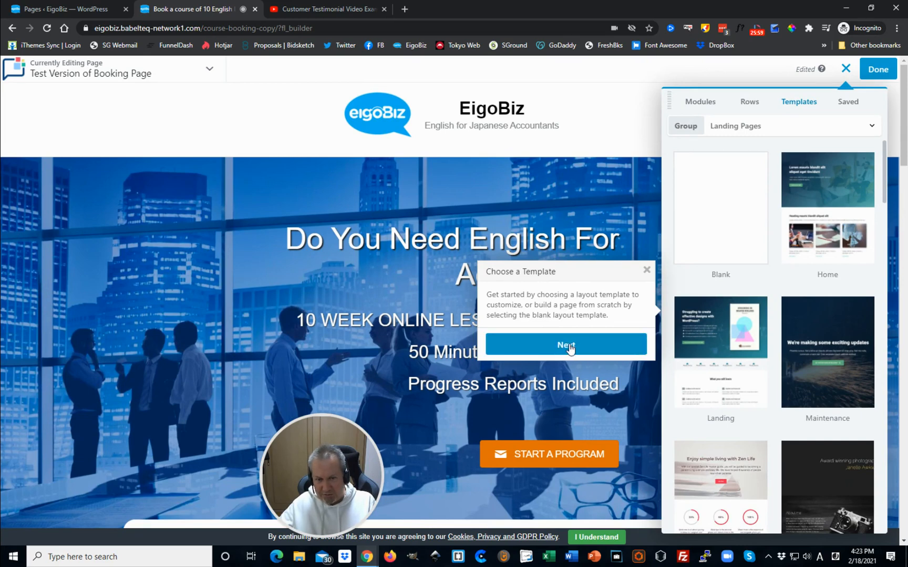
{"action": "left_click", "coordinate": [595, 352]}
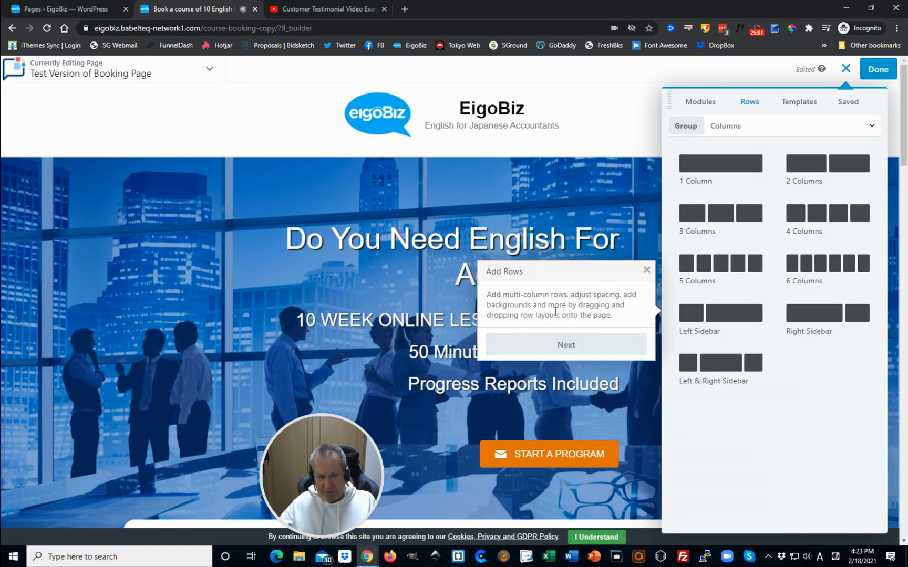
{"action": "left_click", "coordinate": [569, 351]}
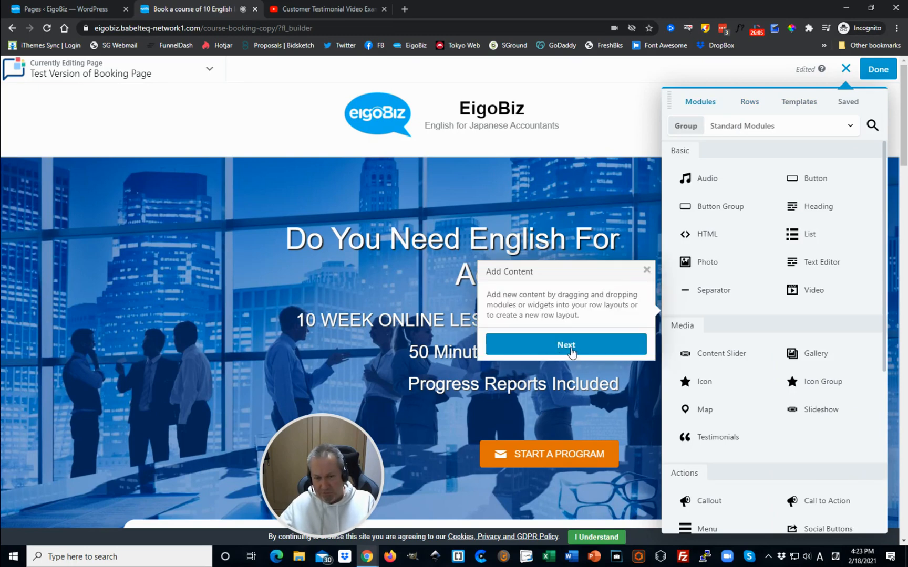
{"action": "left_click", "coordinate": [566, 346]}
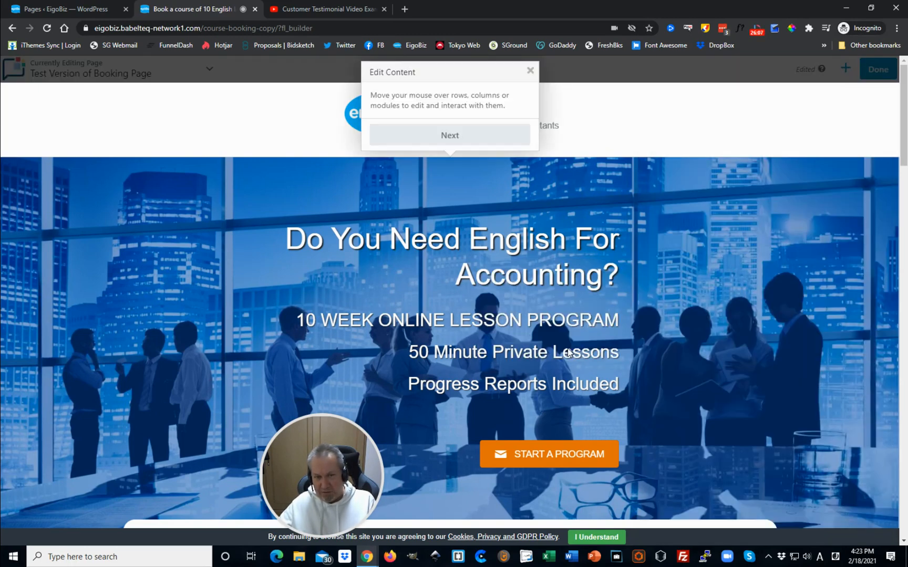
{"action": "left_click", "coordinate": [458, 141]}
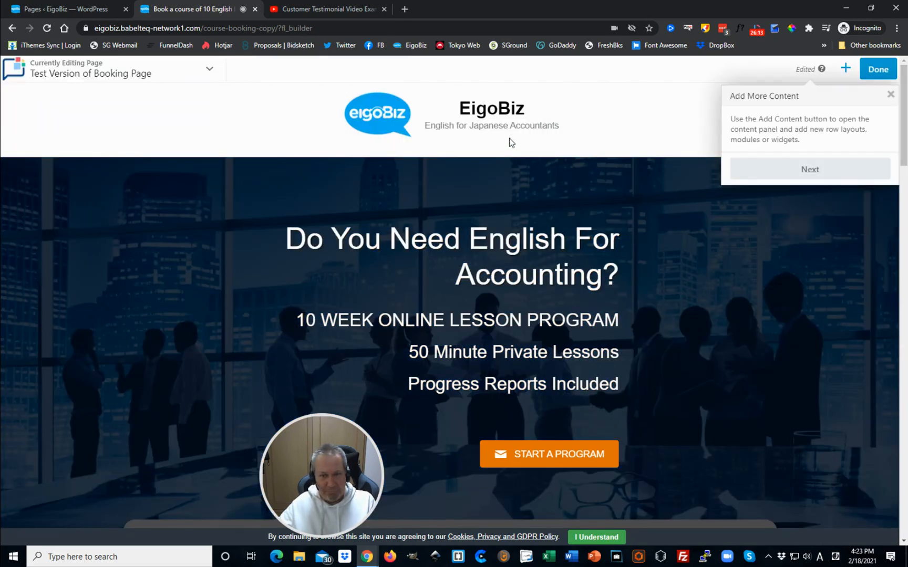
{"action": "left_click", "coordinate": [832, 174]}
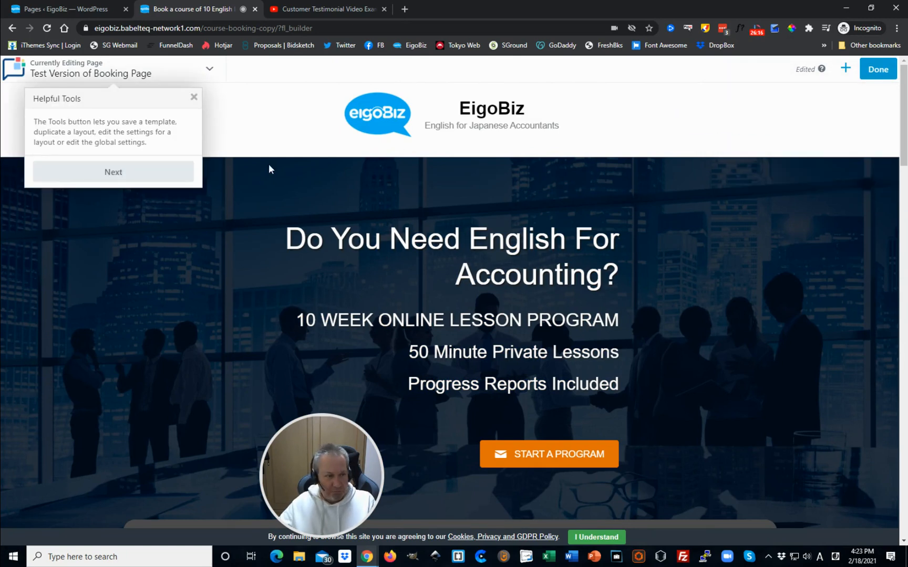
{"action": "left_click", "coordinate": [122, 172]}
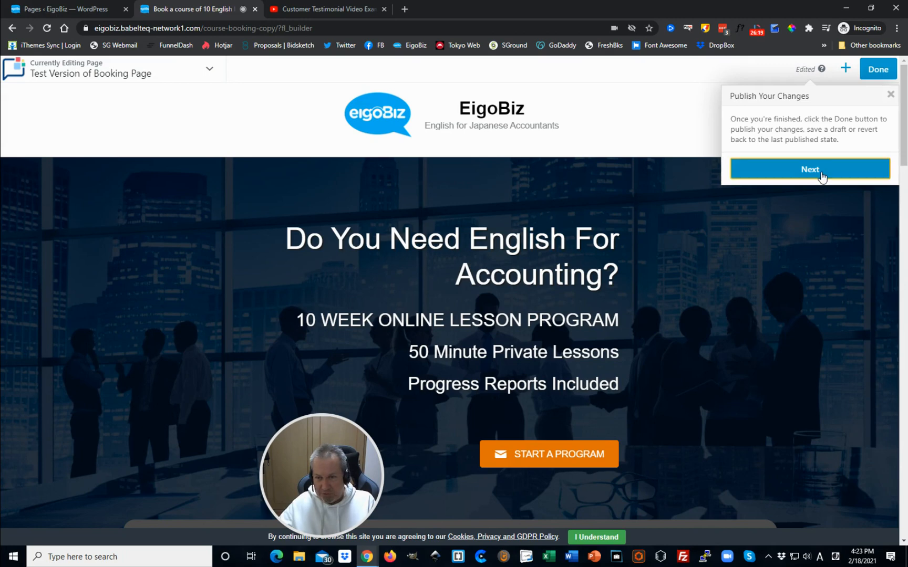
{"action": "left_click", "coordinate": [823, 176]}
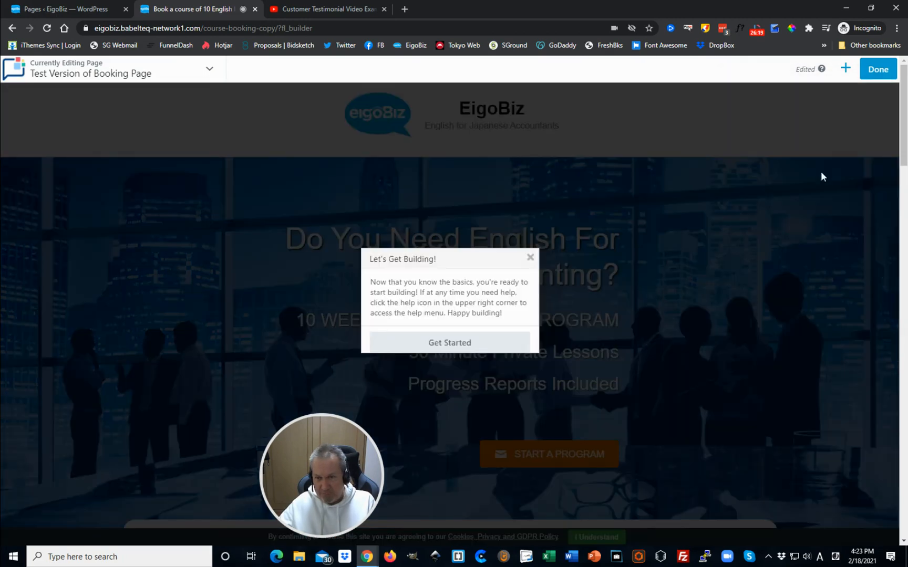
{"action": "left_click", "coordinate": [455, 345]}
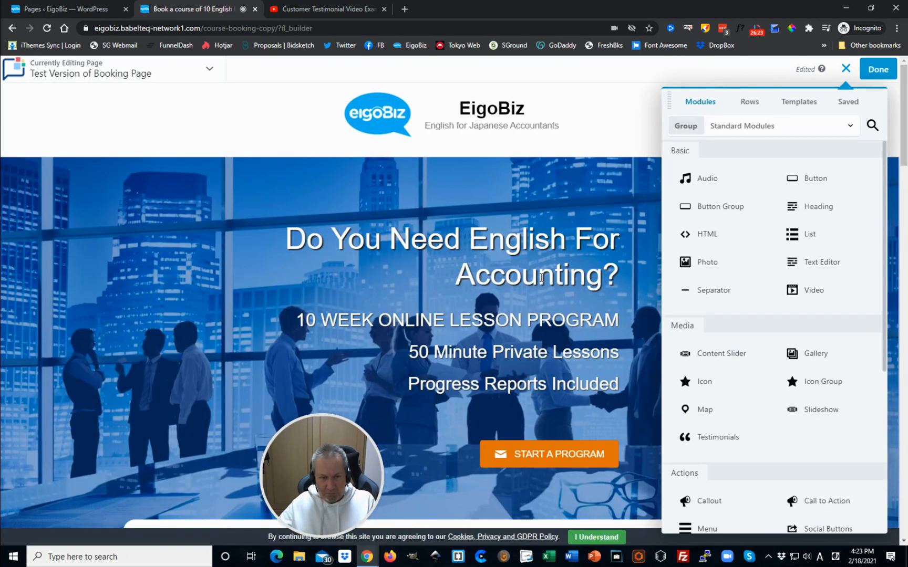
{"action": "left_click", "coordinate": [845, 69]}
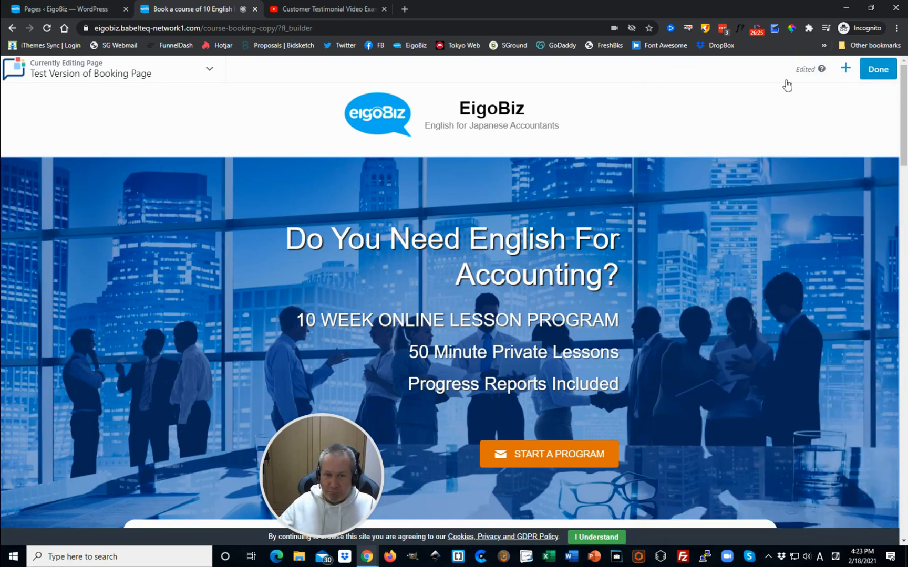
Step: Look over the builder's tools once more, publish the booking page's changes and exit the page editor
{"action": "left_click", "coordinate": [147, 76]}
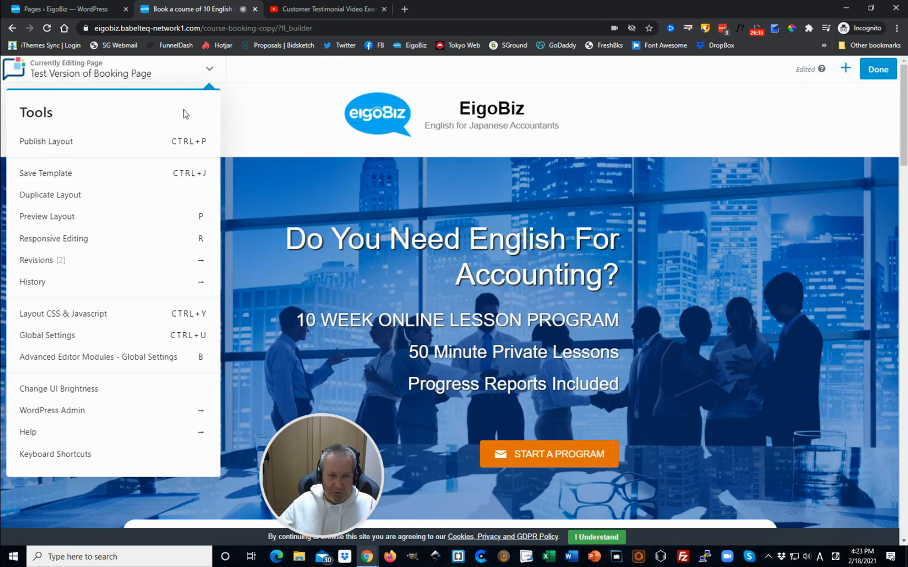
{"action": "left_click", "coordinate": [653, 111]}
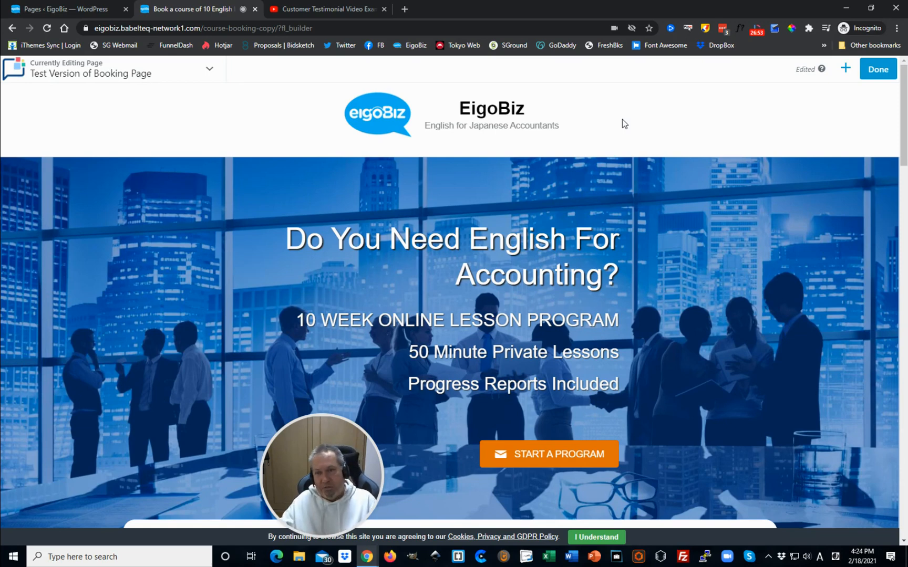
{"action": "left_click", "coordinate": [878, 74]}
{"action": "left_click", "coordinate": [836, 74]}
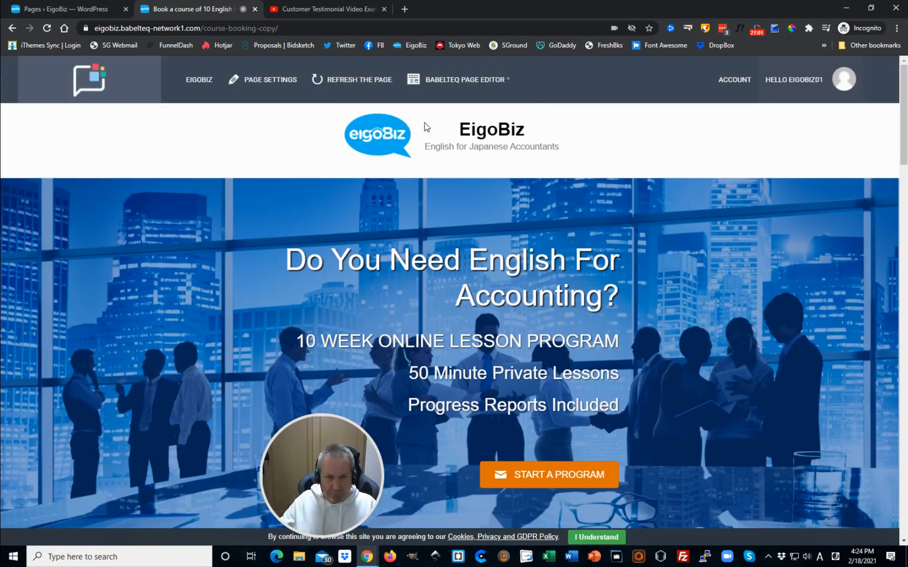
Step: Open the test booking page's settings screen and go from there to the site's list of pages
{"action": "left_click", "coordinate": [278, 89]}
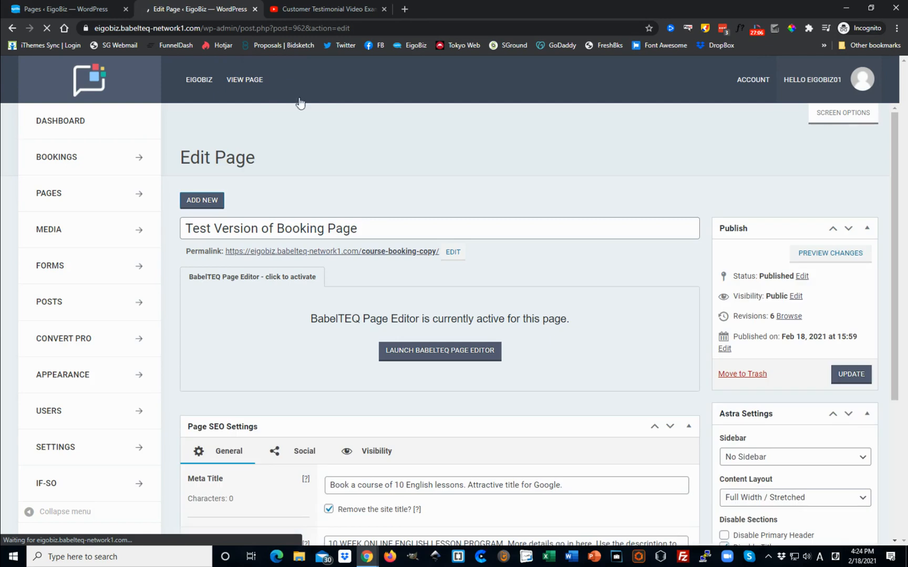
{"action": "mouse_move", "coordinate": [188, 94]}
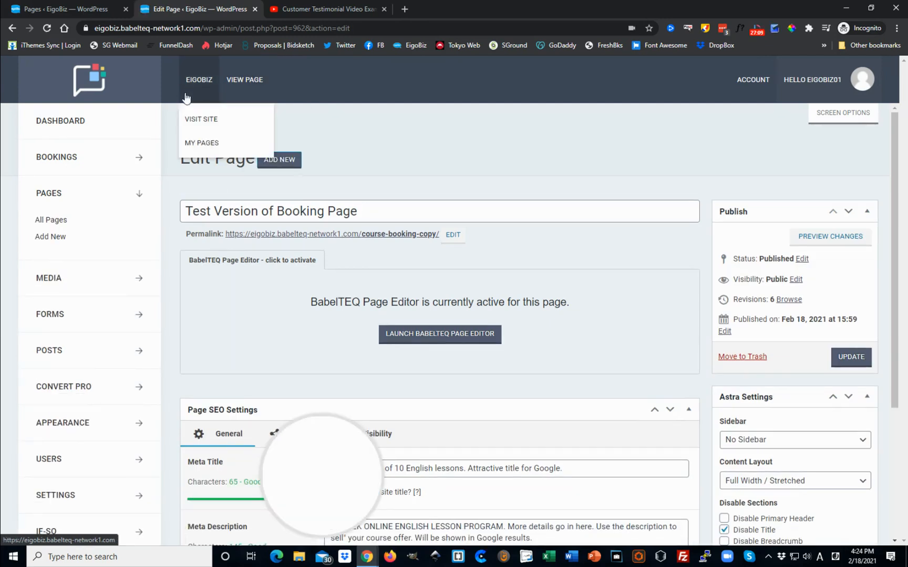
{"action": "left_click", "coordinate": [207, 147]}
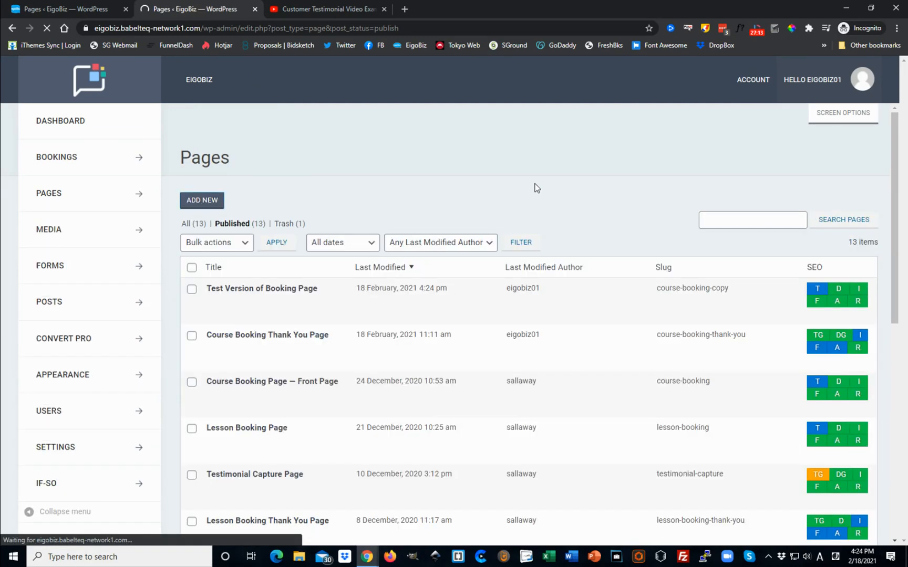
Step: Move "Test Version of Booking Page" to the trash and check the list of published pages
{"action": "scroll", "coordinate": [353, 226], "scroll_direction": "down", "scroll_amount": 2}
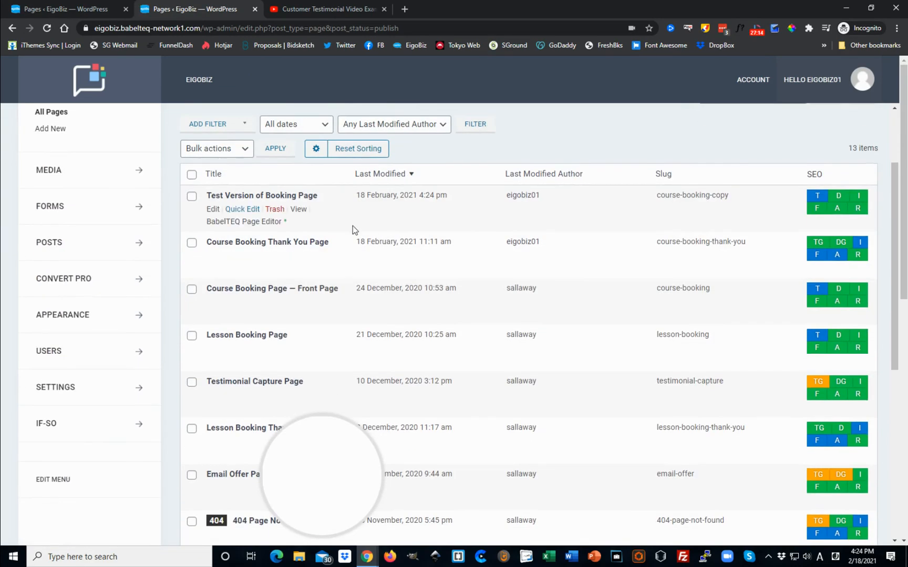
{"action": "left_click", "coordinate": [282, 213]}
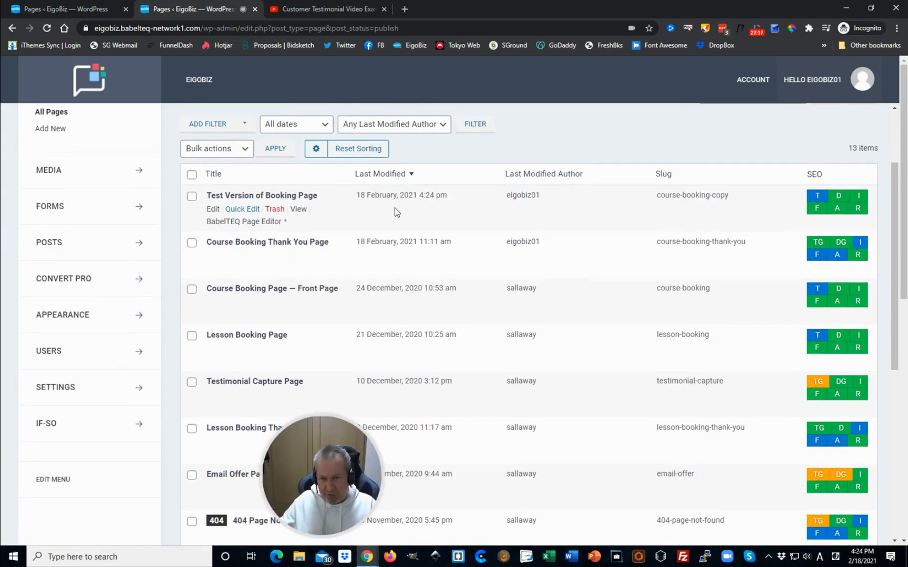
{"action": "left_click", "coordinate": [276, 211]}
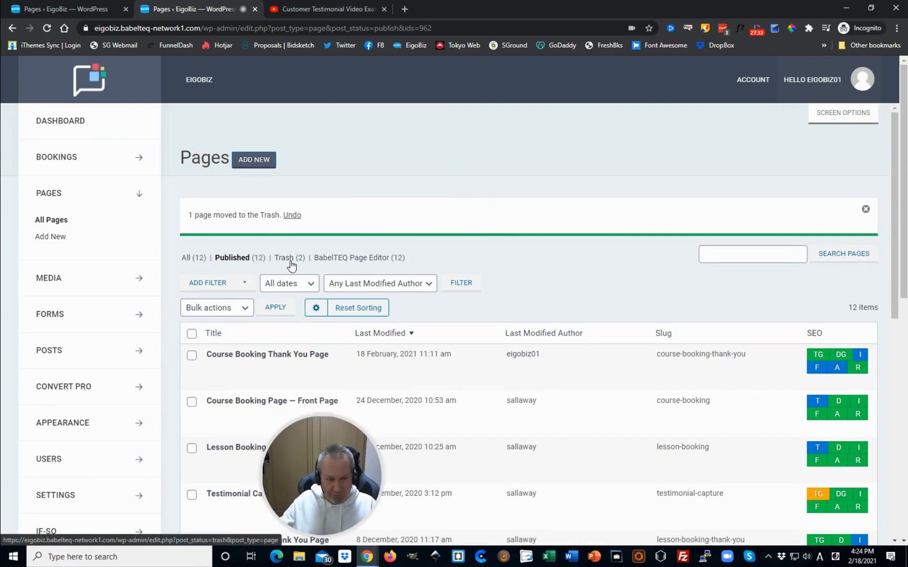
{"action": "scroll", "coordinate": [598, 266], "scroll_direction": "down", "scroll_amount": 2}
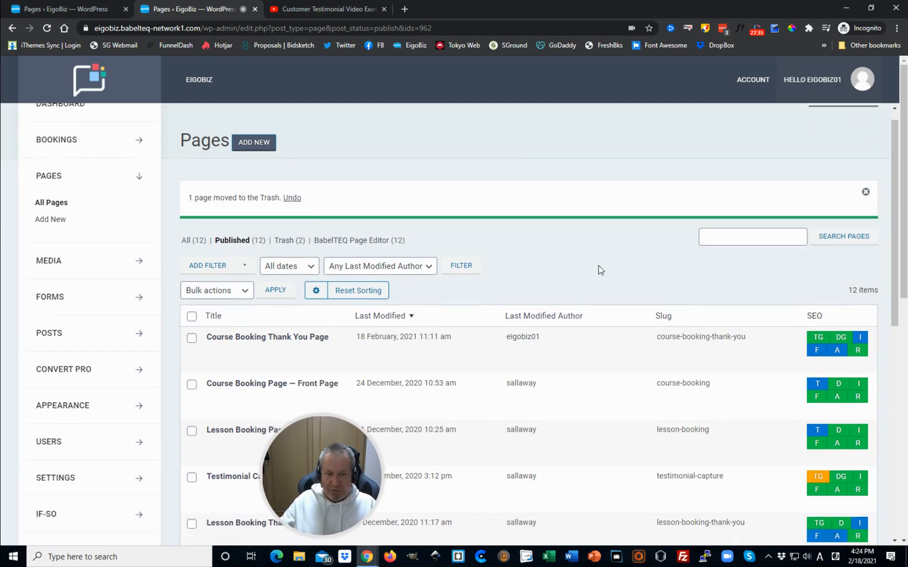
{"action": "scroll", "coordinate": [484, 359], "scroll_direction": "up", "scroll_amount": 2}
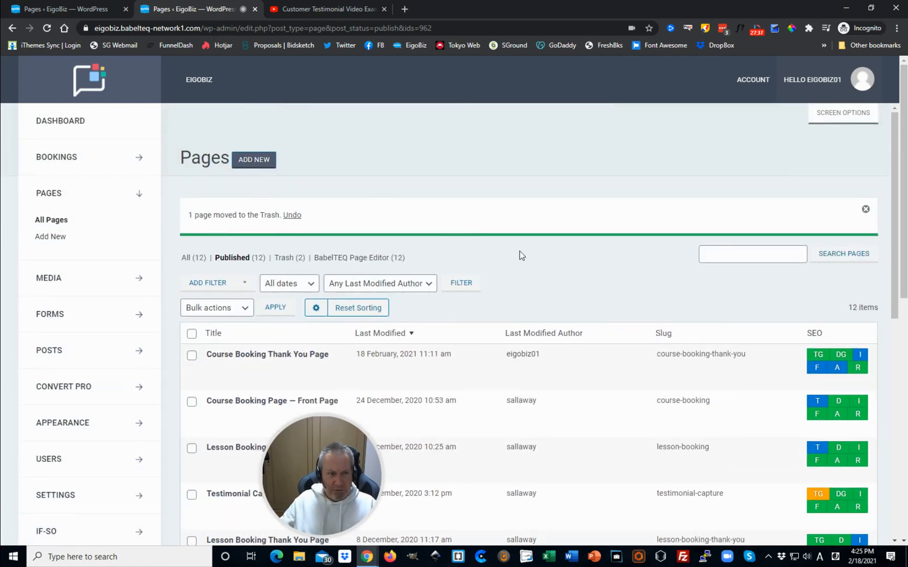